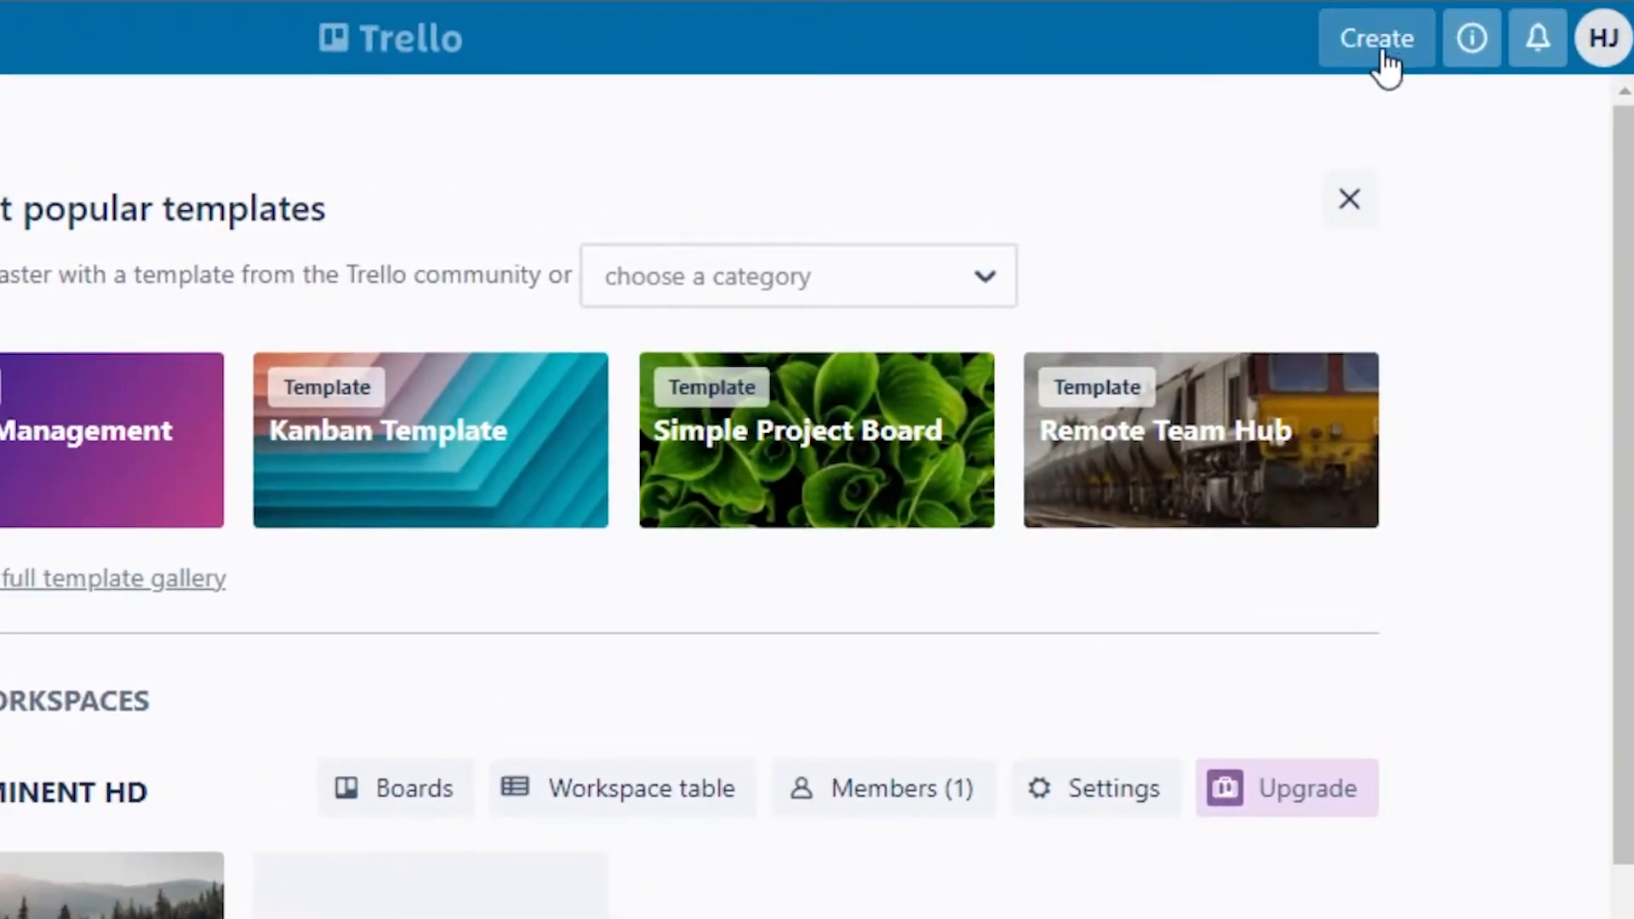
Start a new board in the IMMINENT HD workspace and title it "Project Planning".
click(1378, 42)
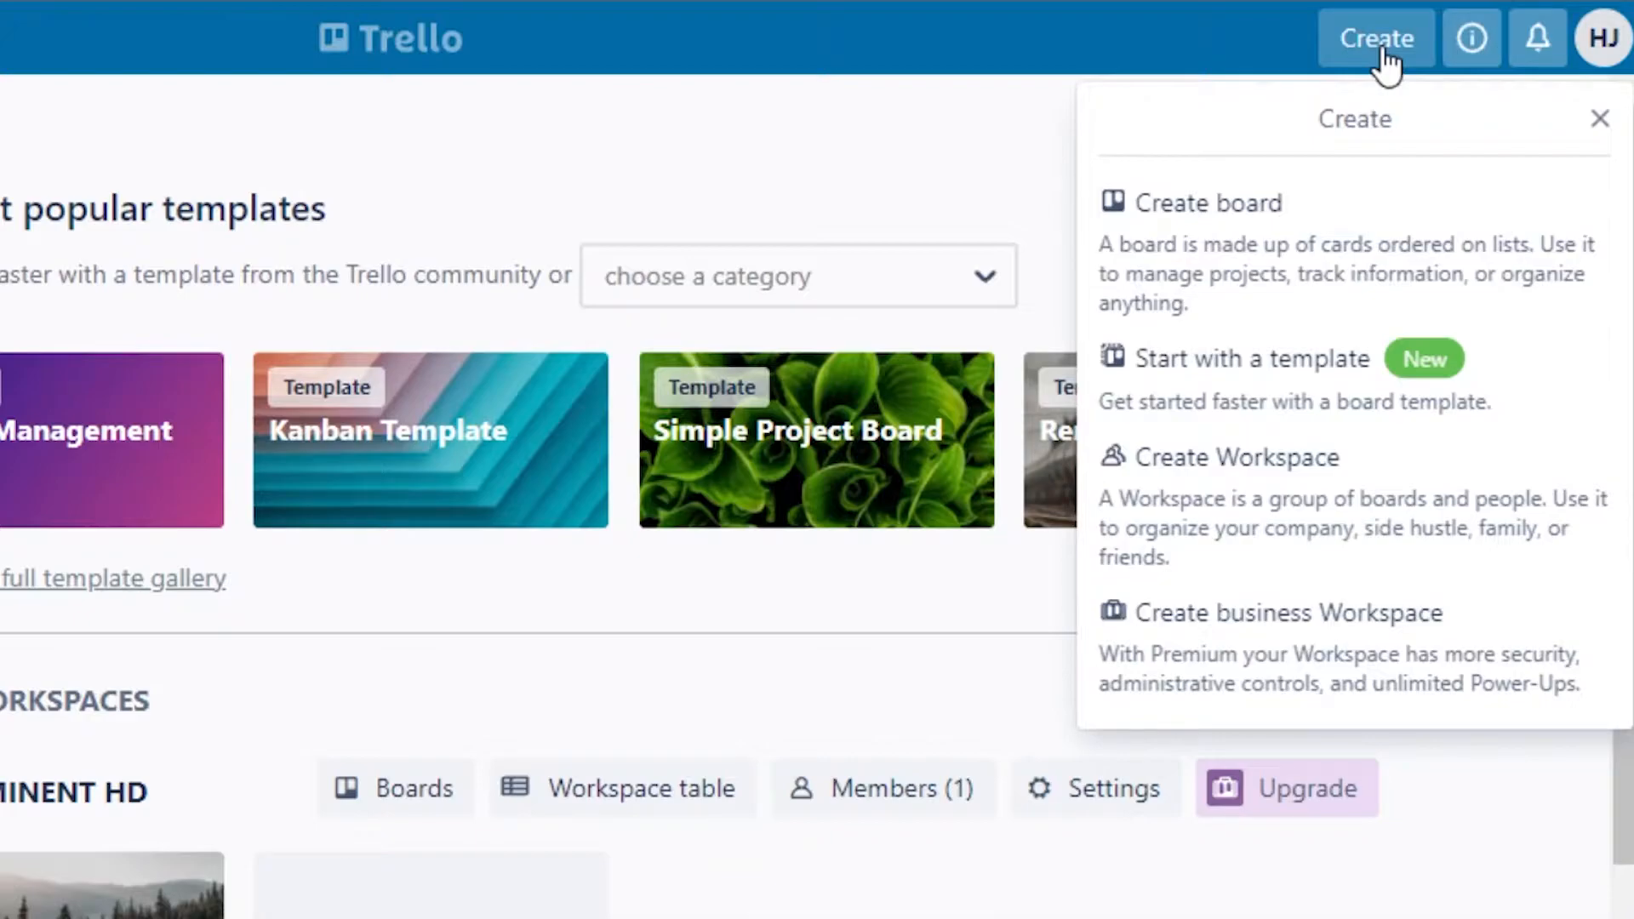
click(1207, 234)
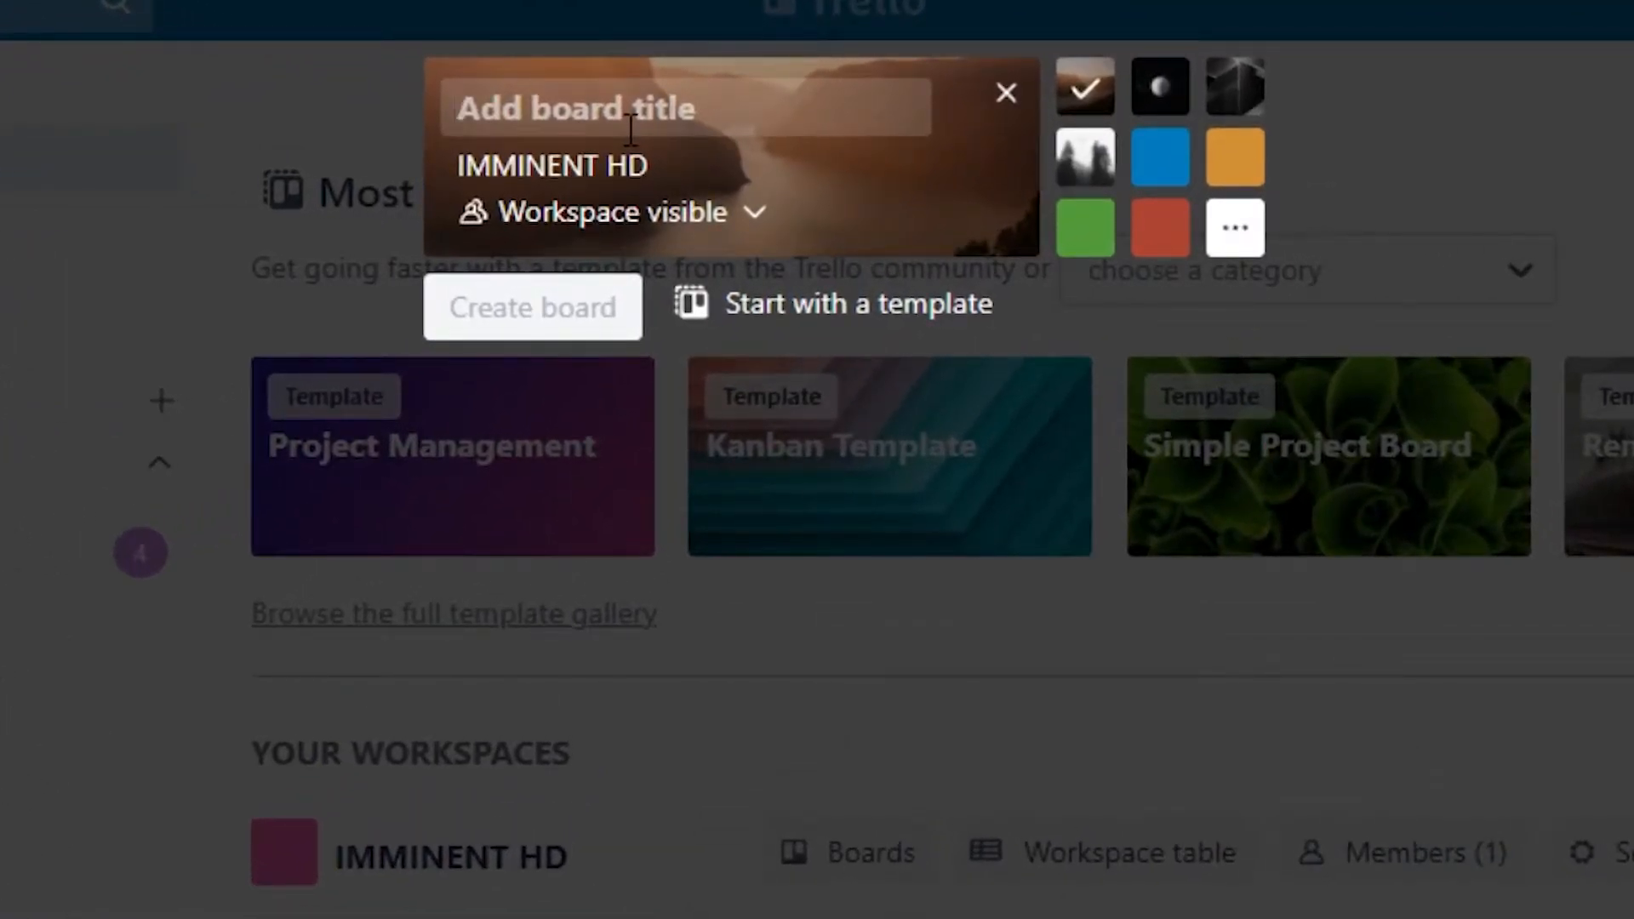
text(Pr)
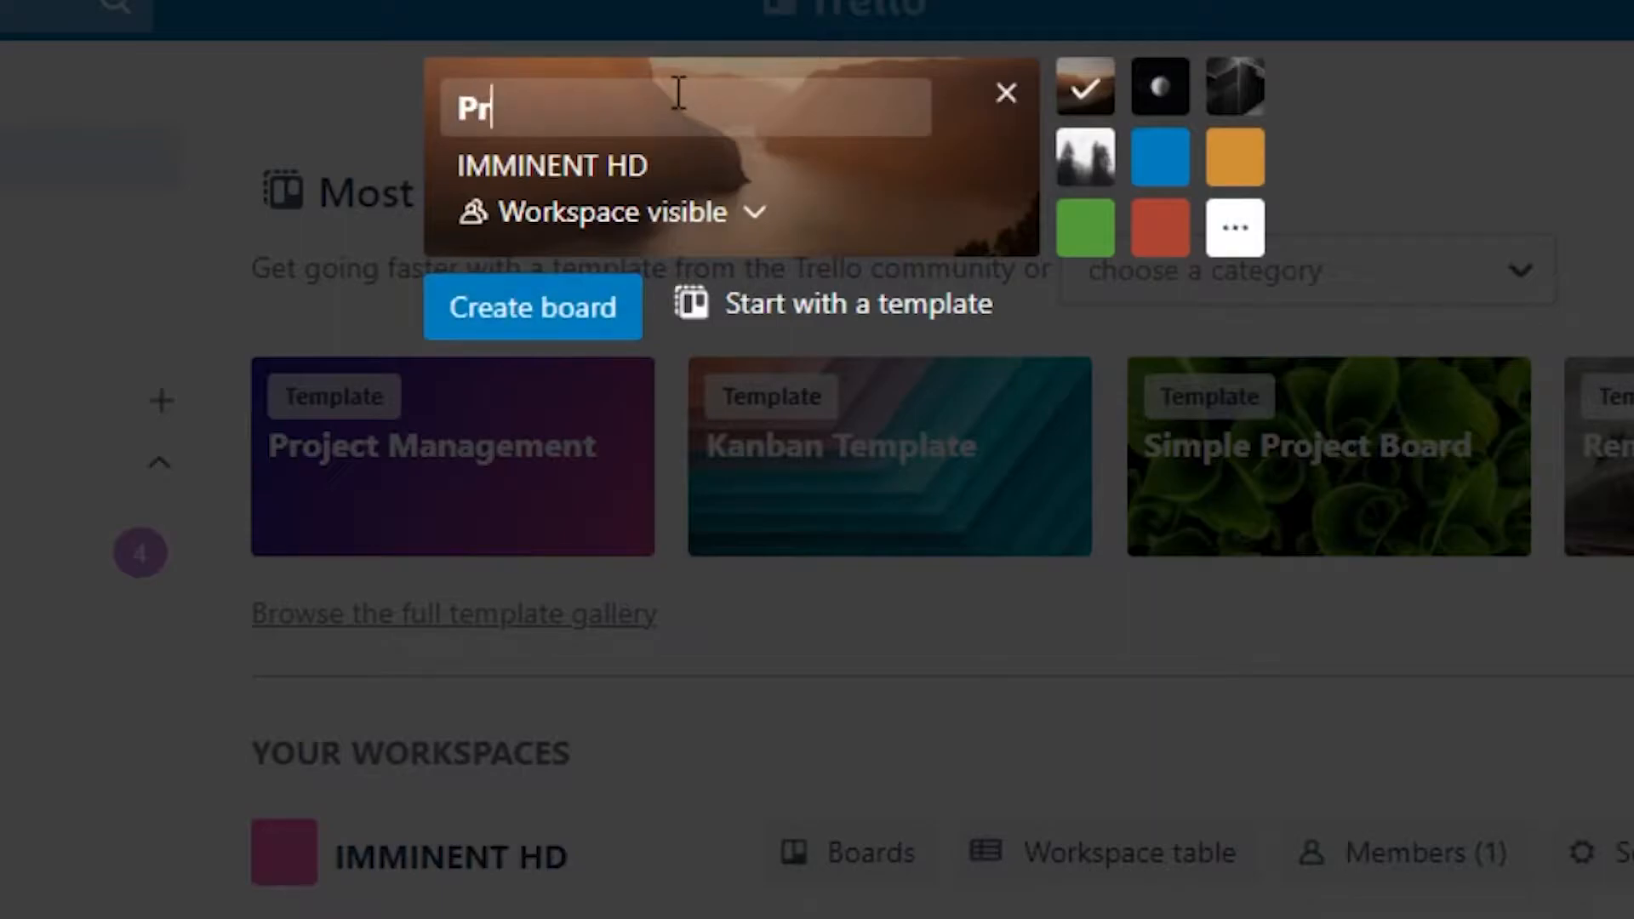
text(oject Planning)
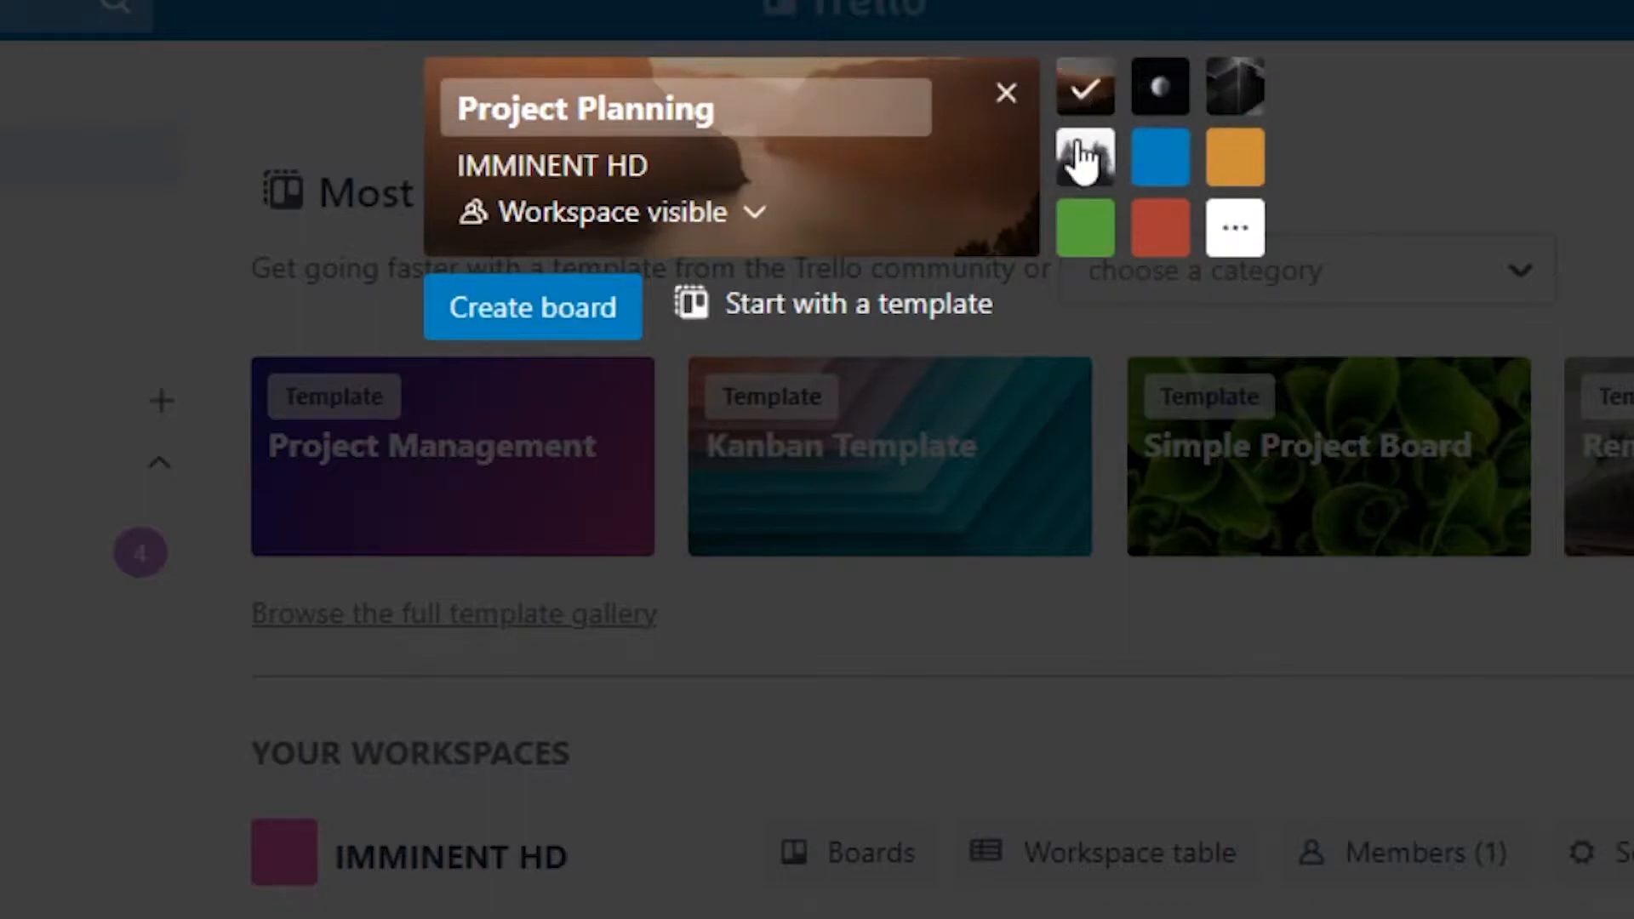
Try the pink marbled photo from the Unsplash collection as the board background.
click(1223, 247)
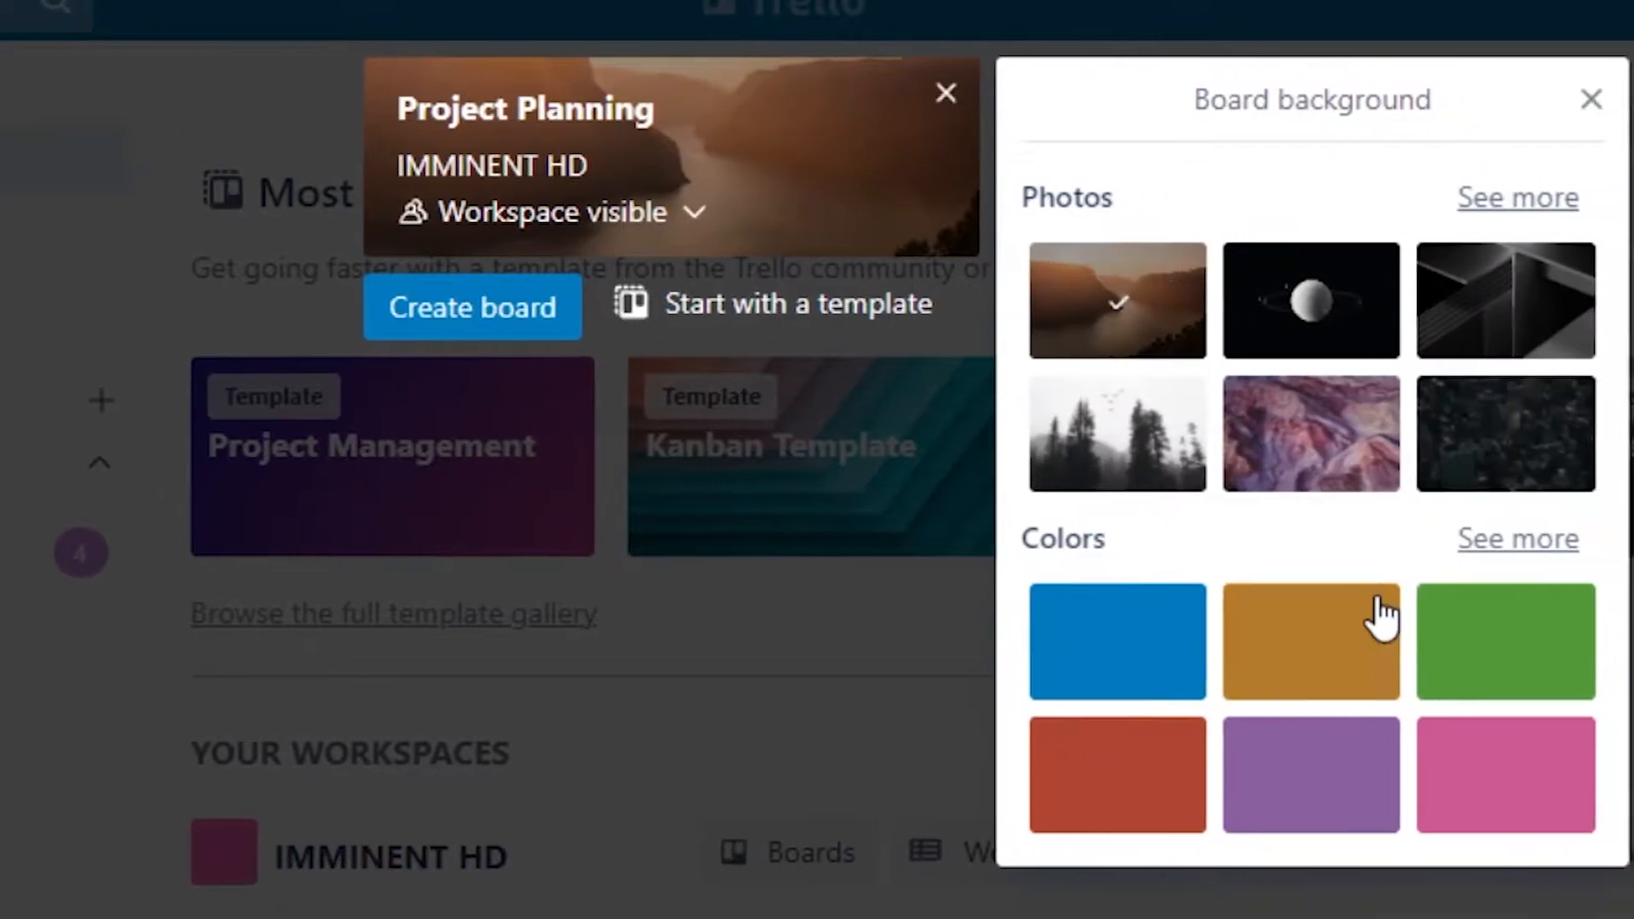
click(1485, 203)
drag(1598, 232, 1574, 527)
scroll(1400, 808, down, 5)
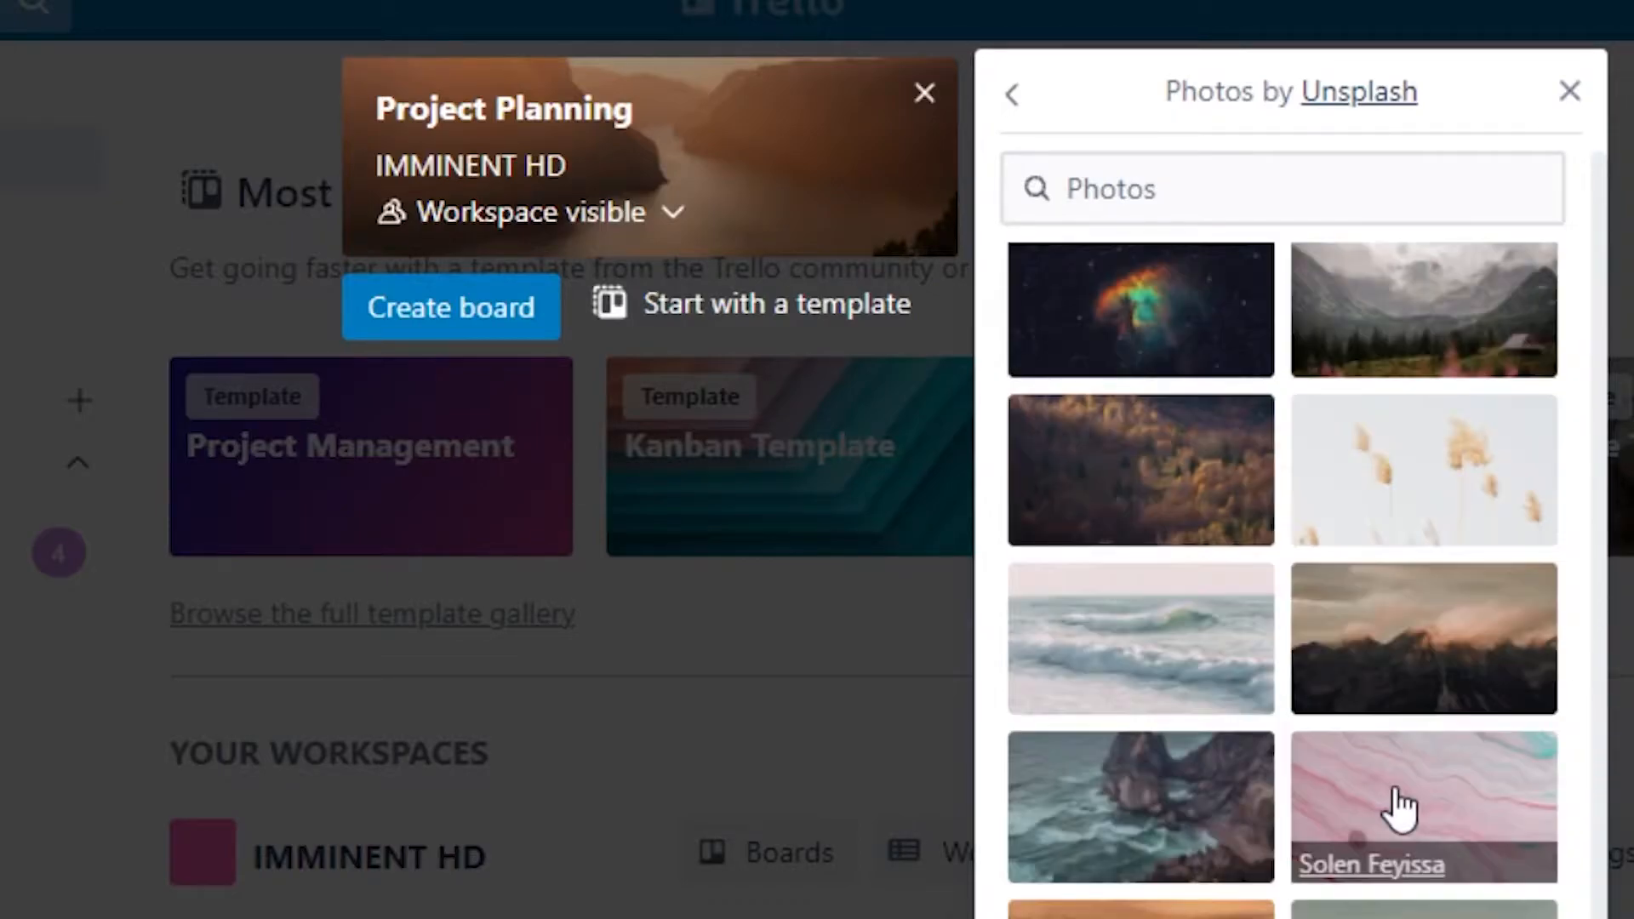
click(1399, 808)
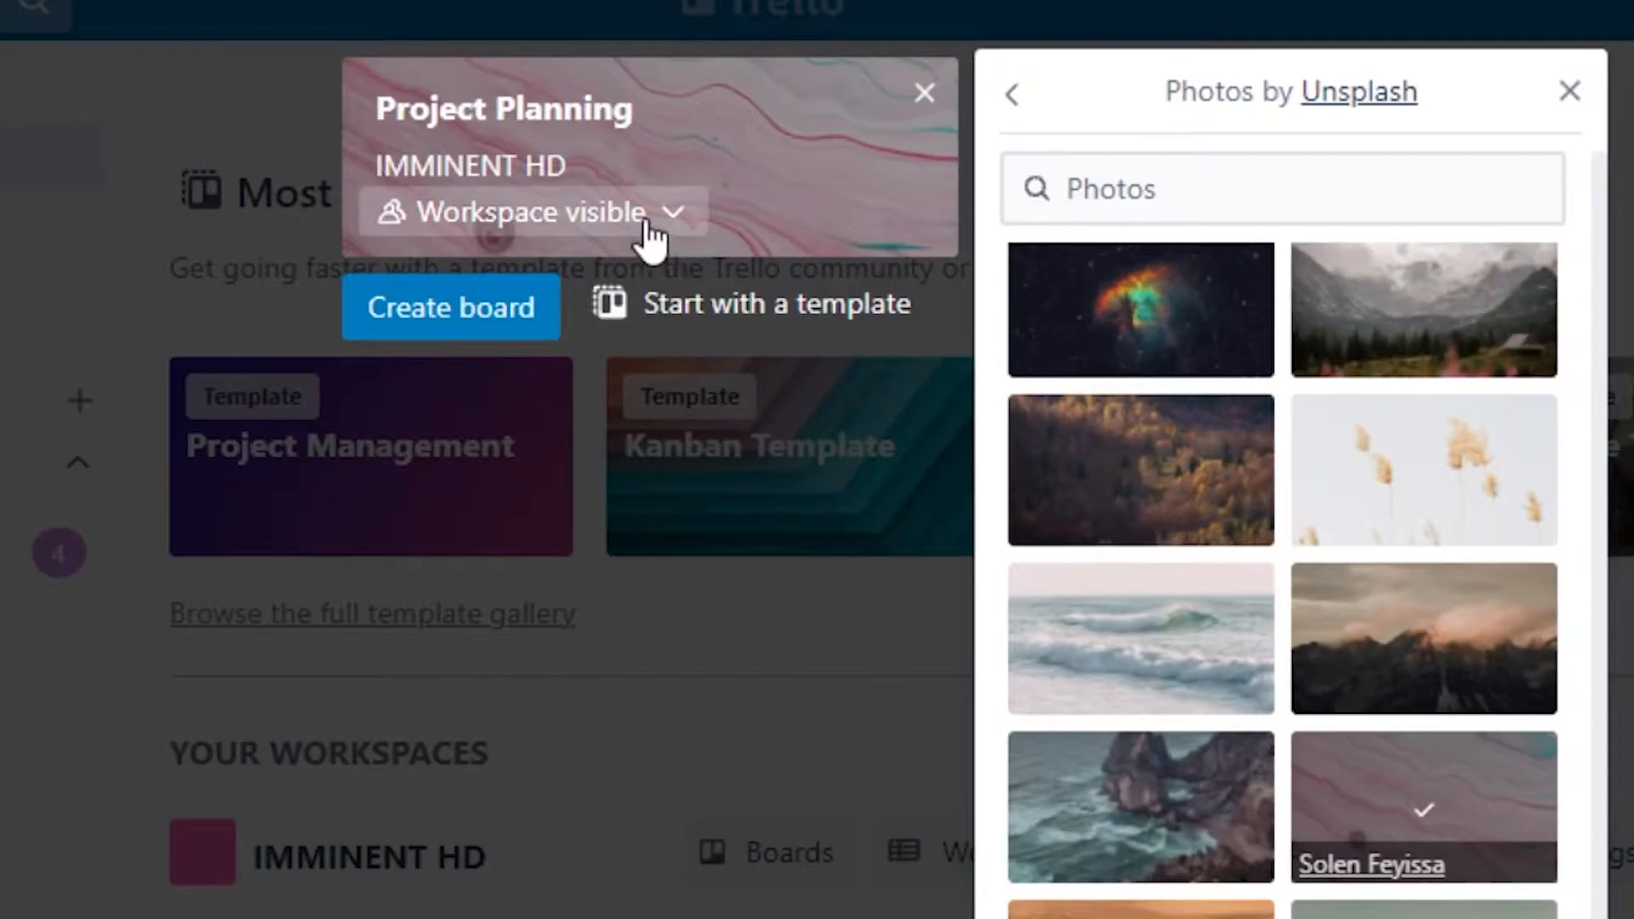
Set the new board's visibility to Private and create the board.
click(534, 211)
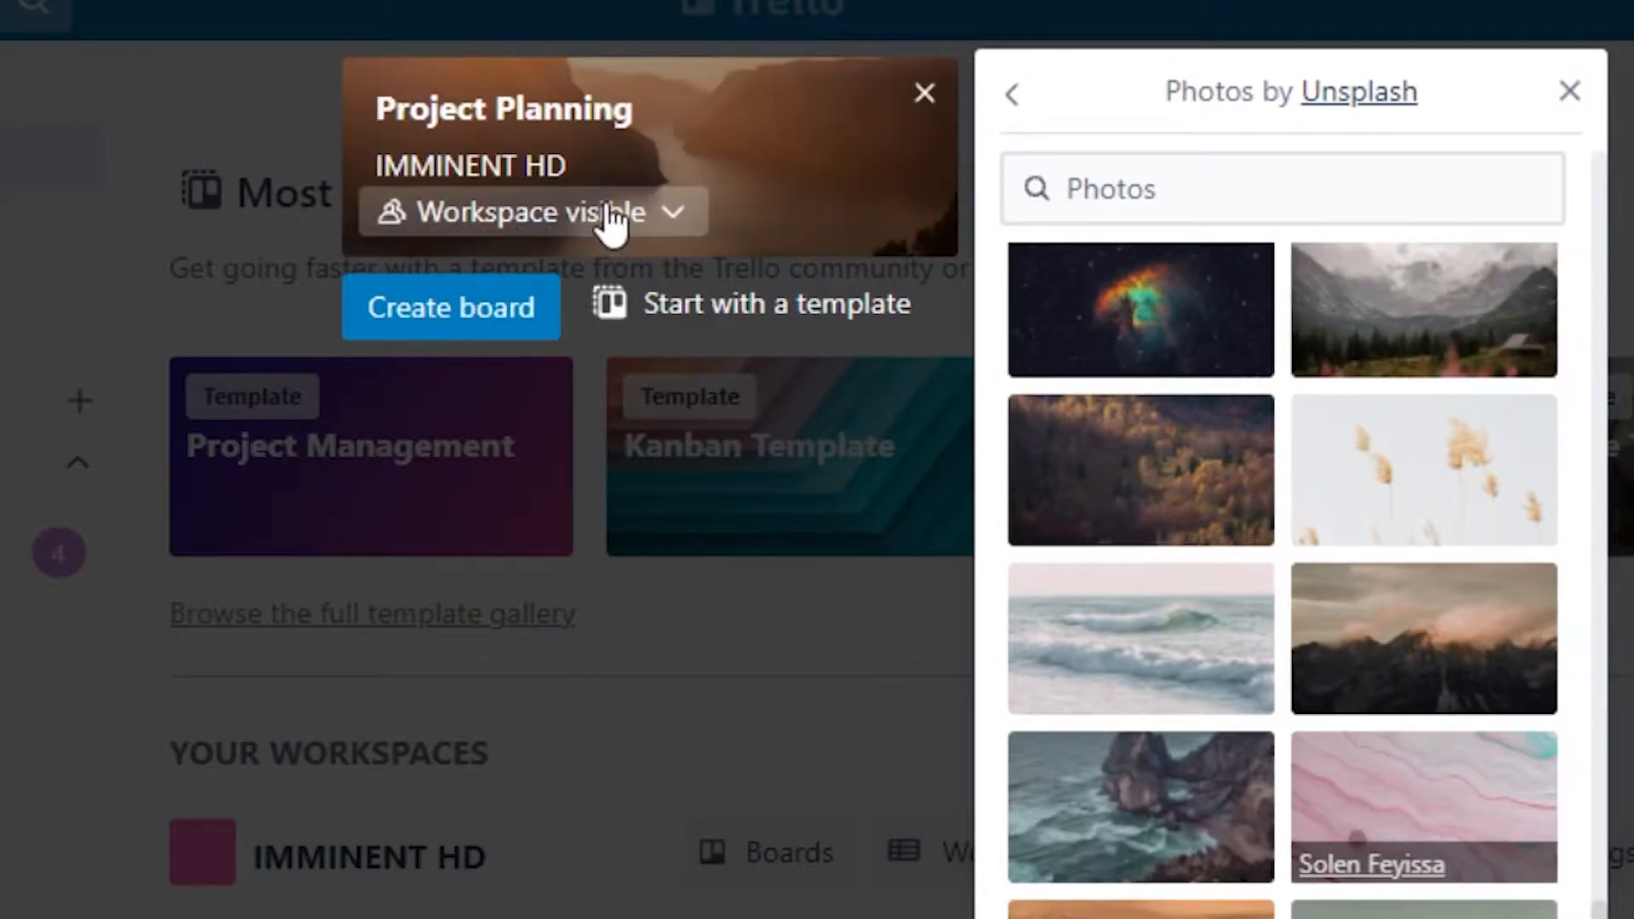
click(672, 213)
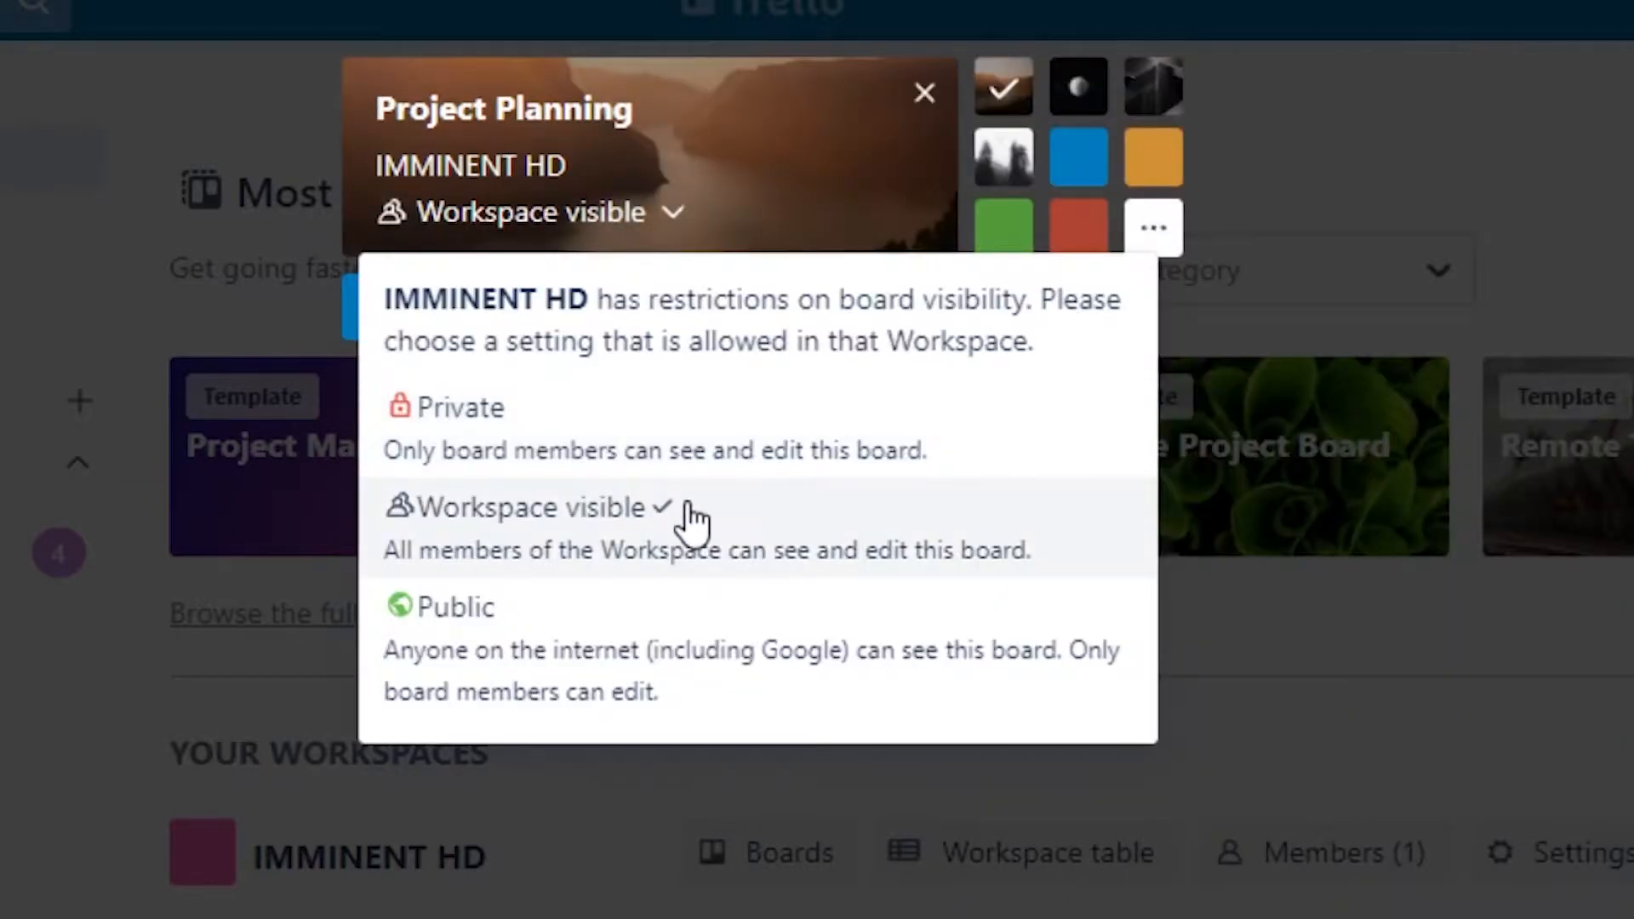
click(481, 417)
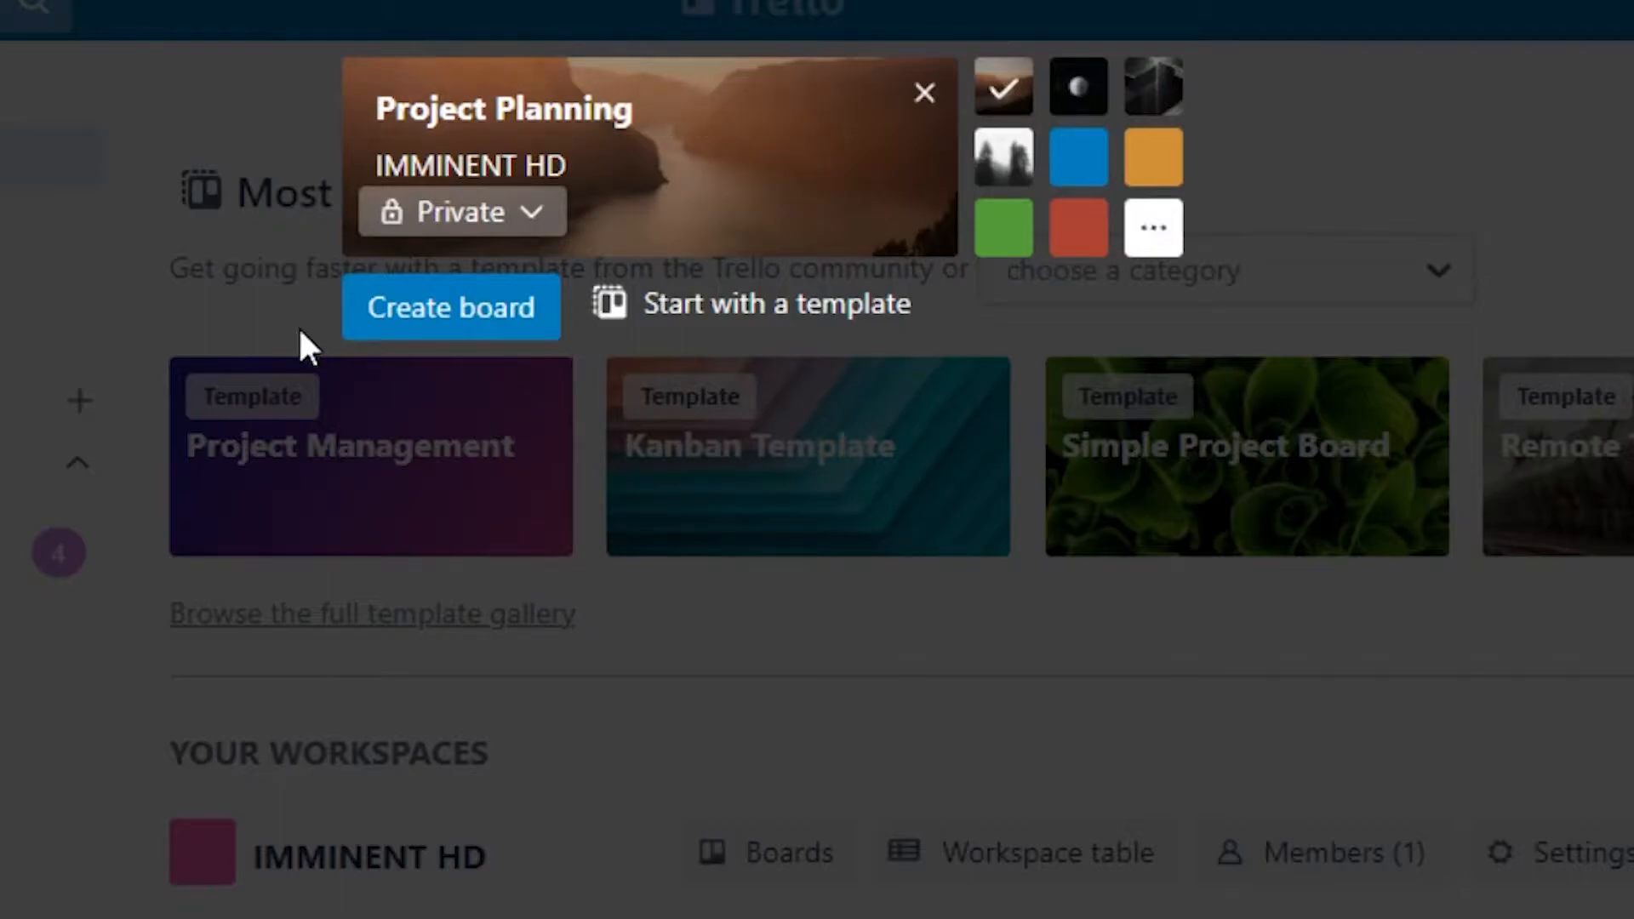
click(503, 320)
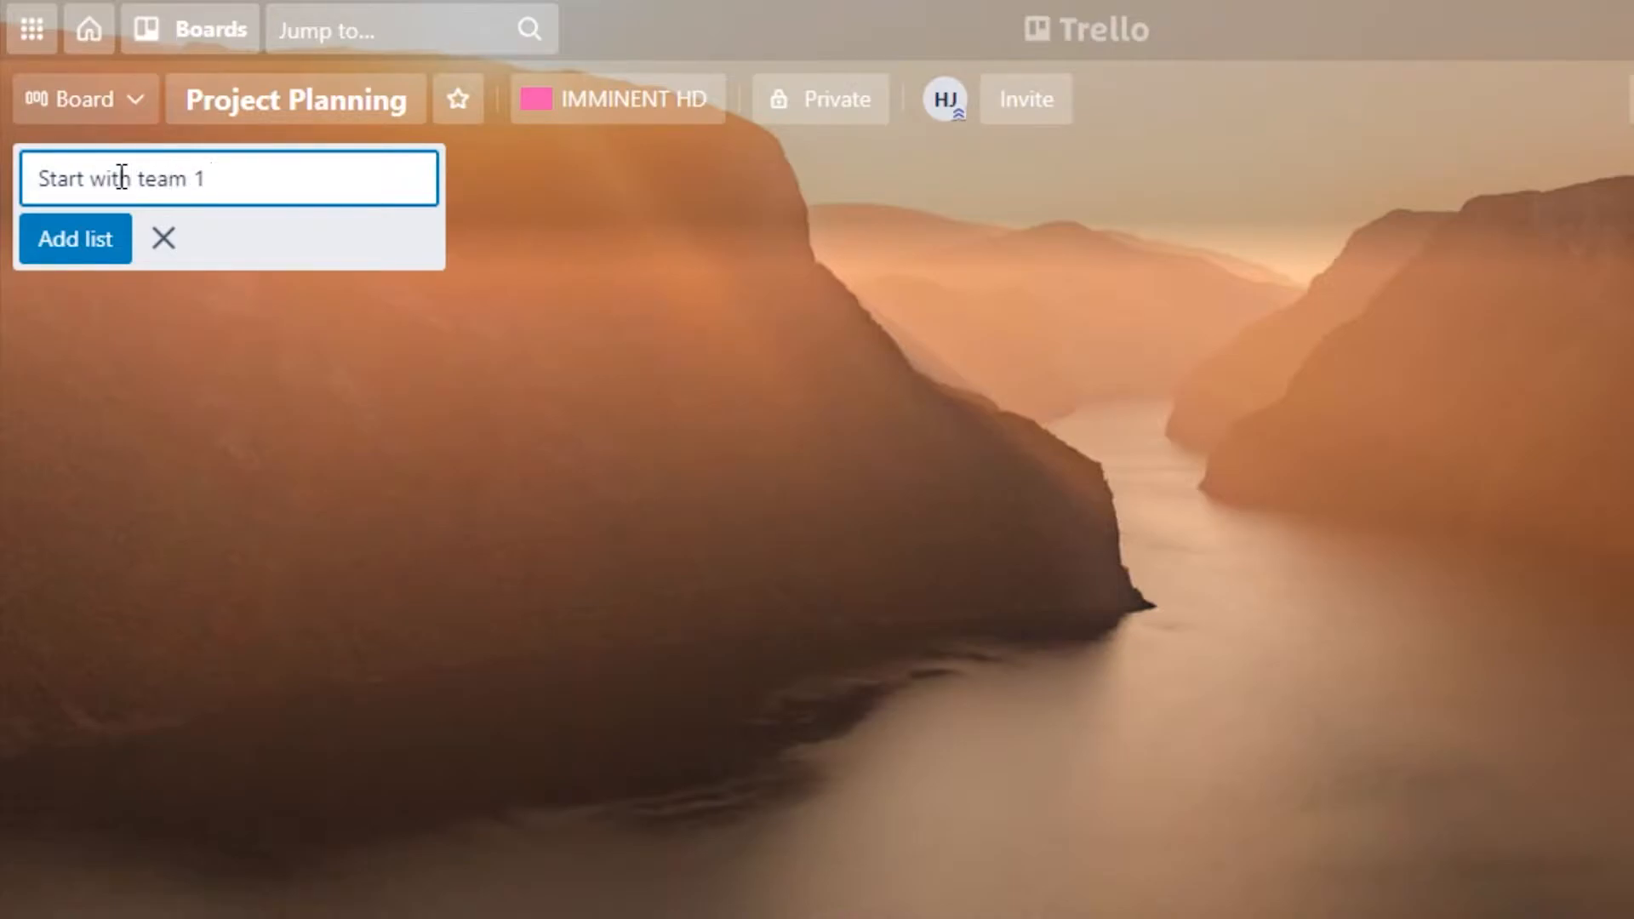
Add the lists "Start with team 1", "THE PROCESSING" and "EDITED", and enter "COMPLETE" as the title for a fourth list.
click(85, 247)
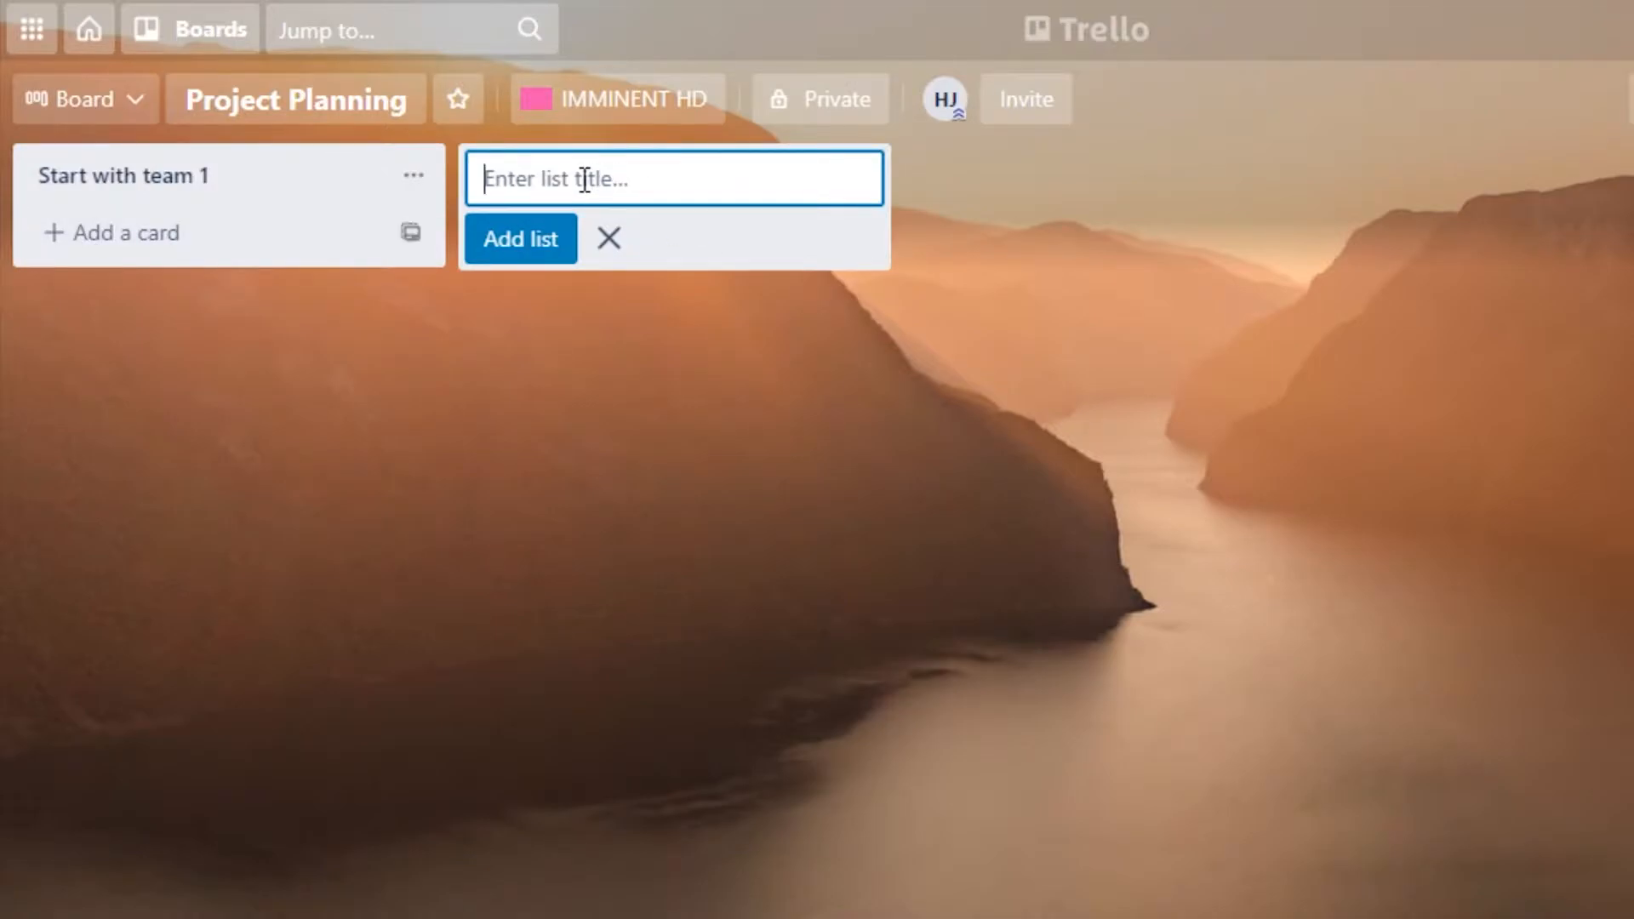
text(THE PROCESSING)
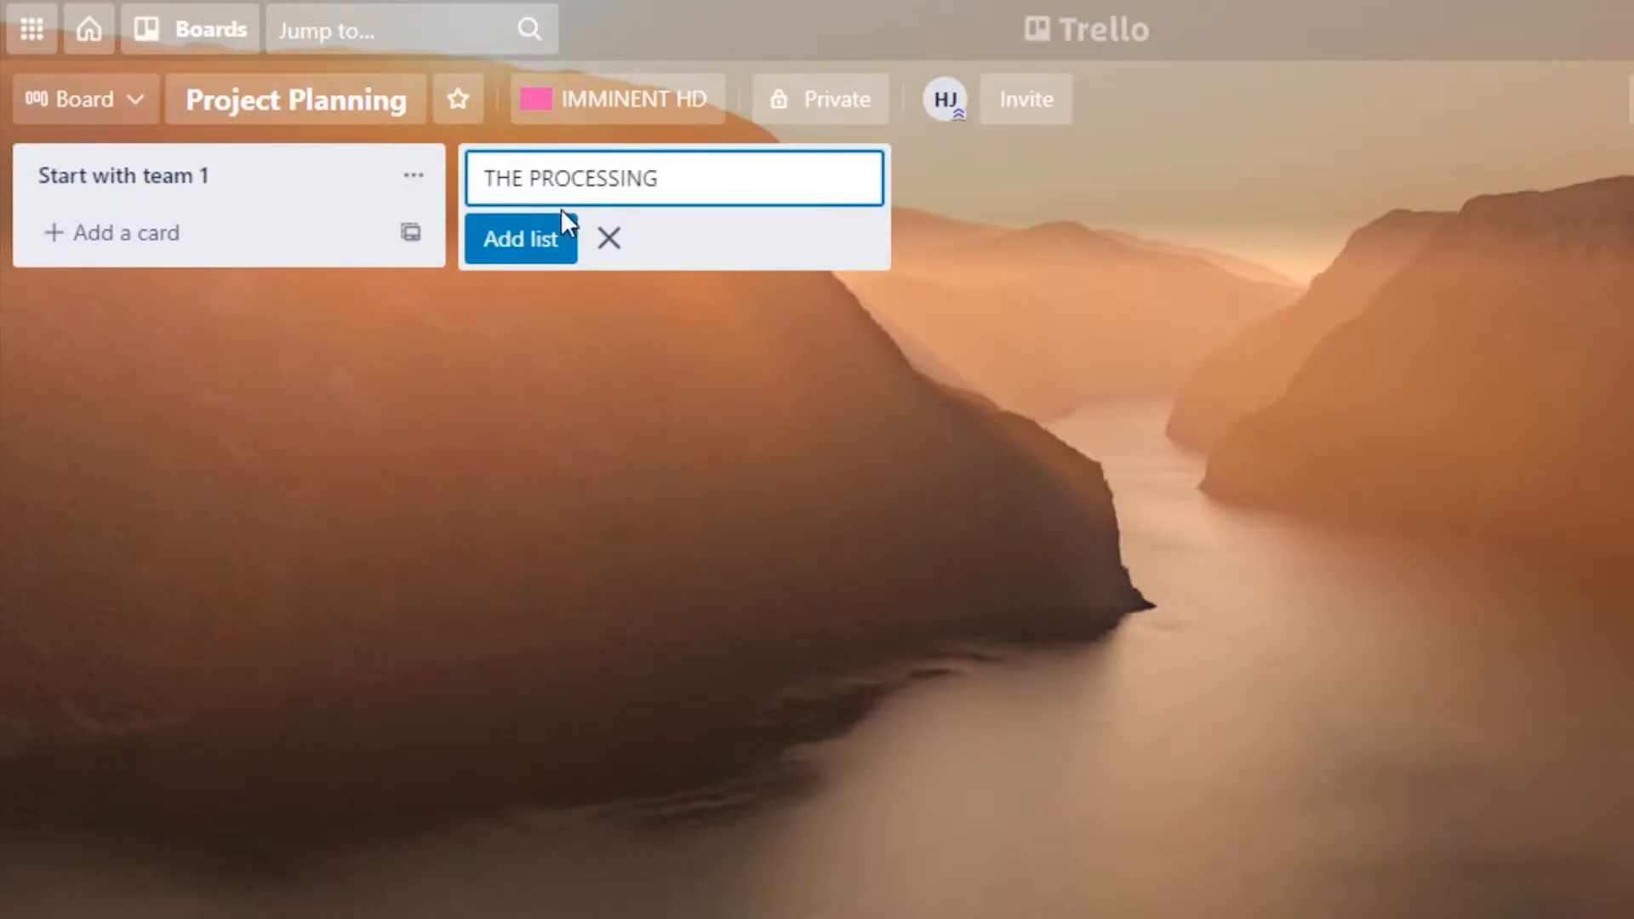
click(548, 245)
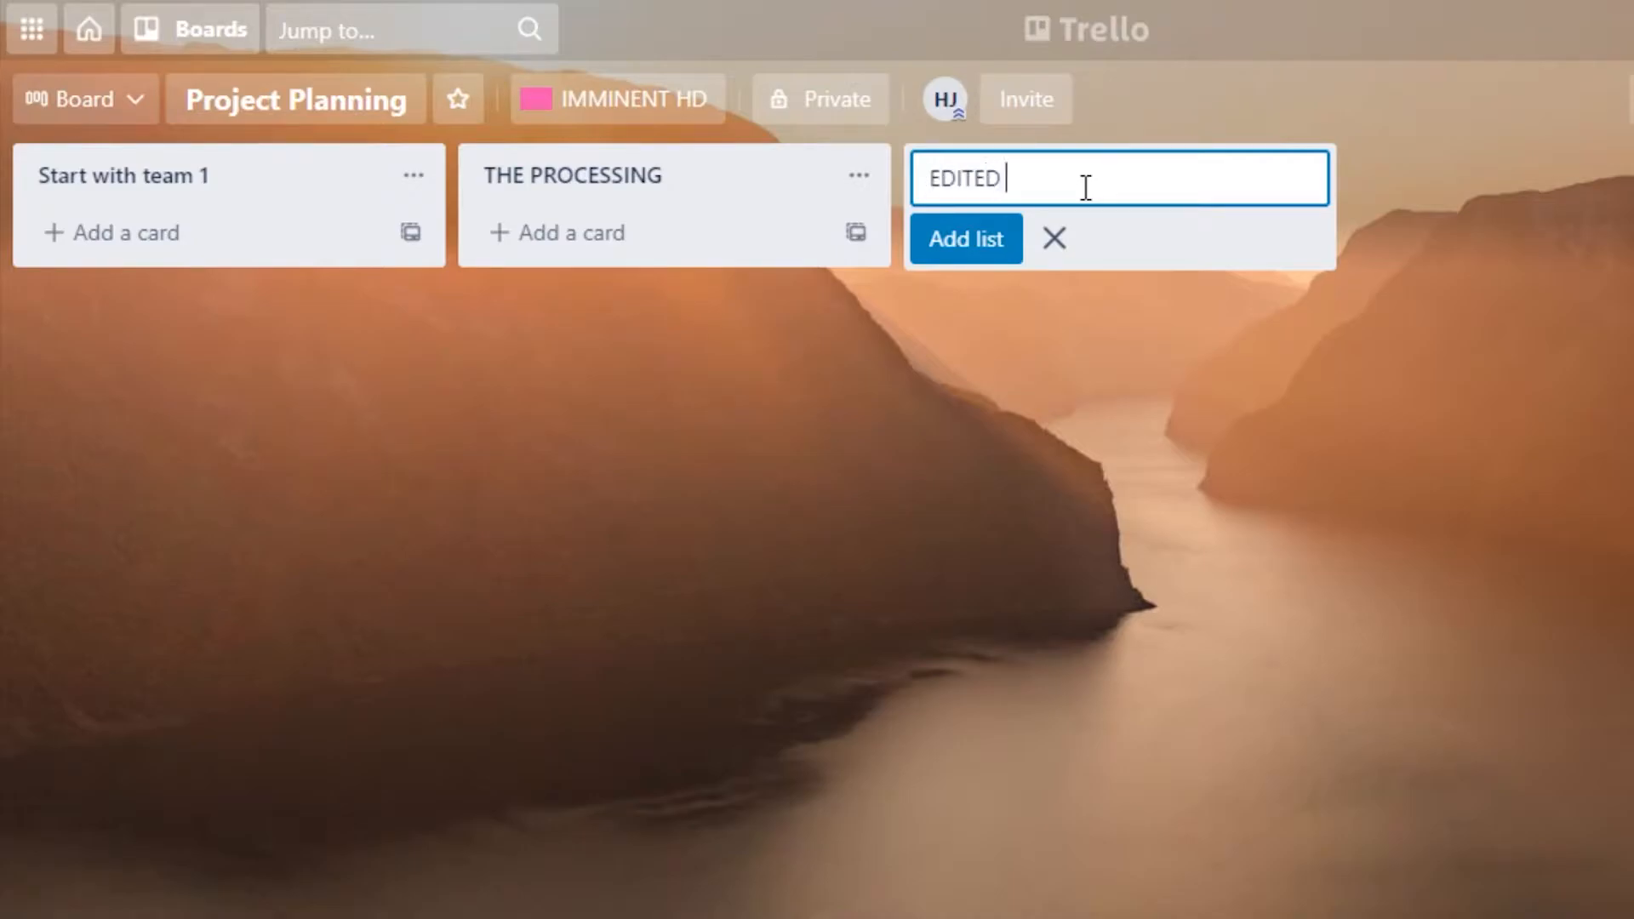
click(962, 246)
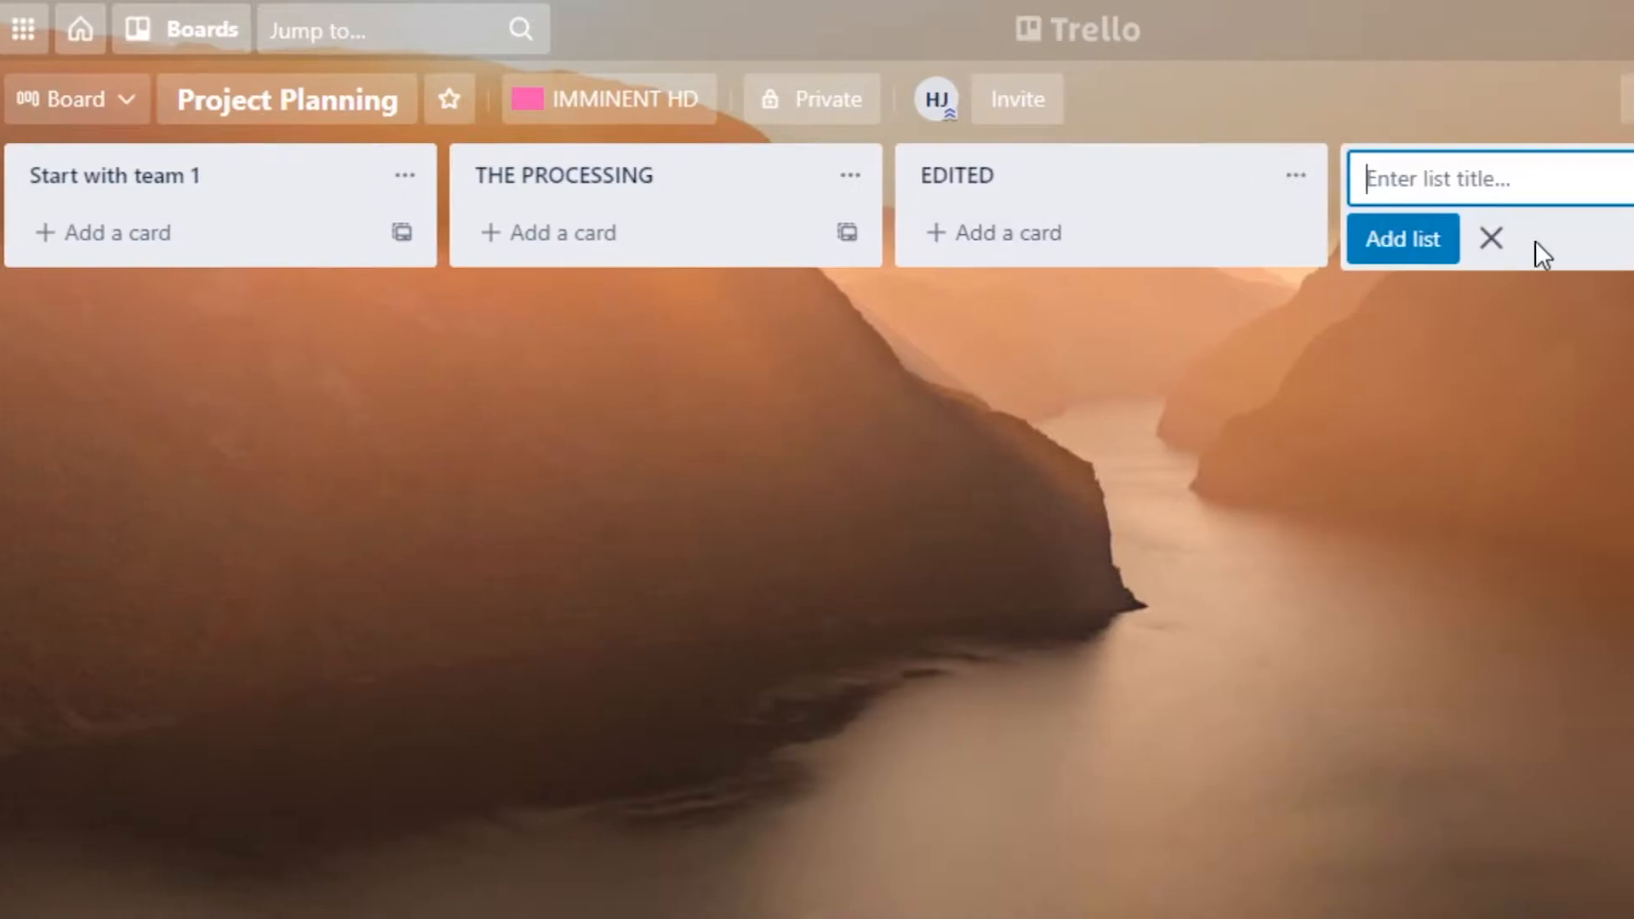
text(COMPLETE)
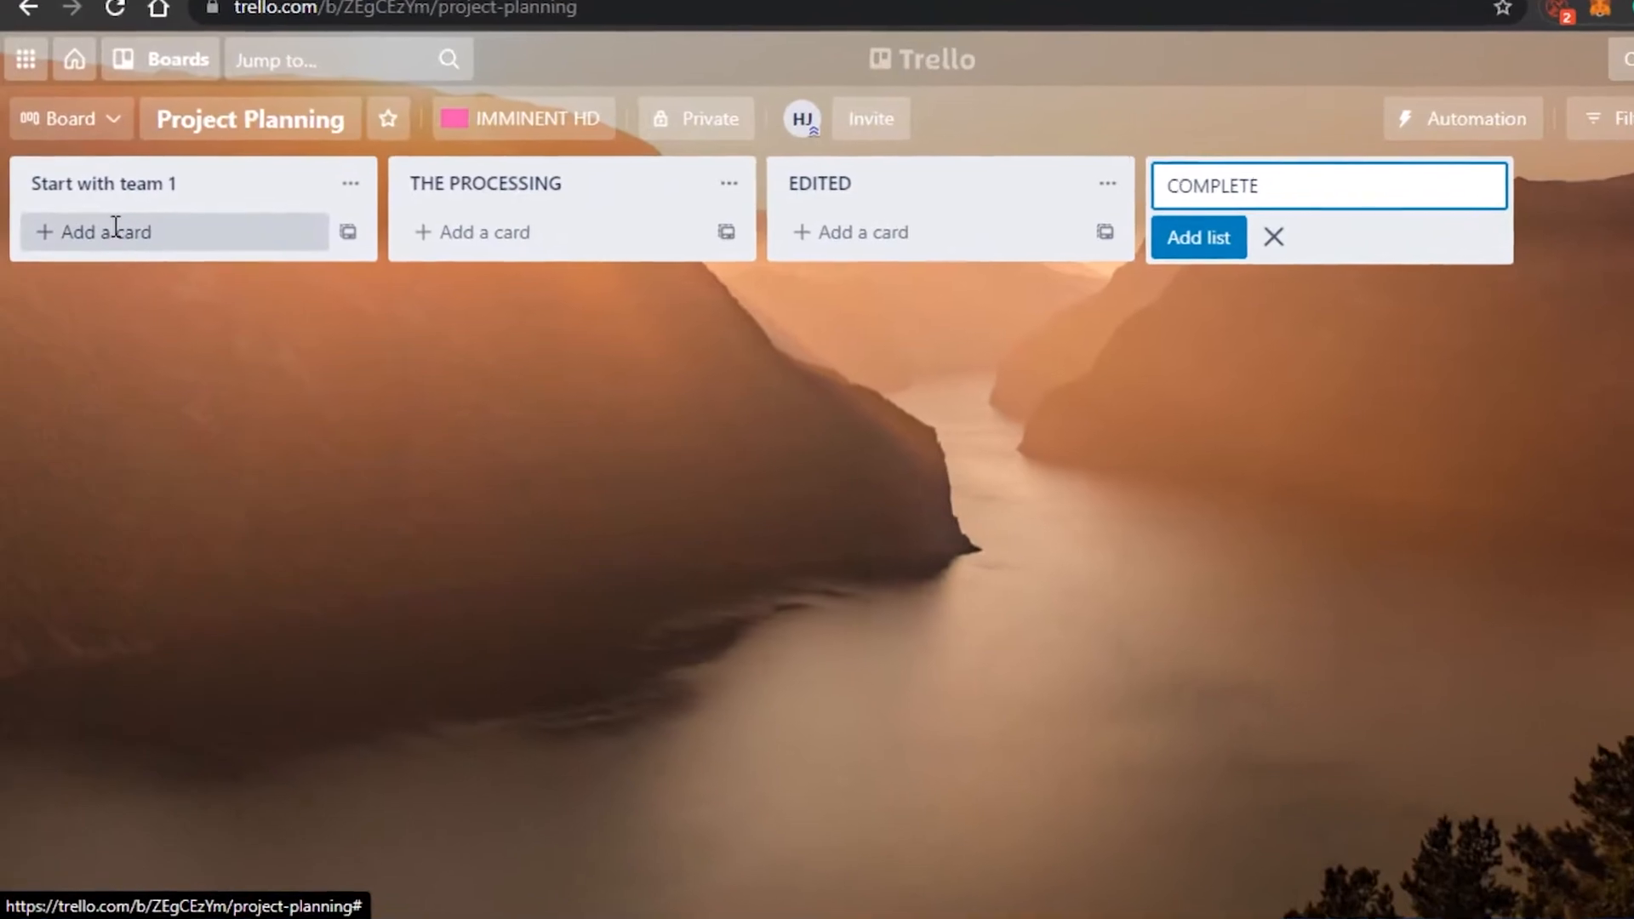
Add cards TASK 1 to TASK 4 to the "Start with team 1" list and enter TASK 5 as the next card's title.
click(186, 212)
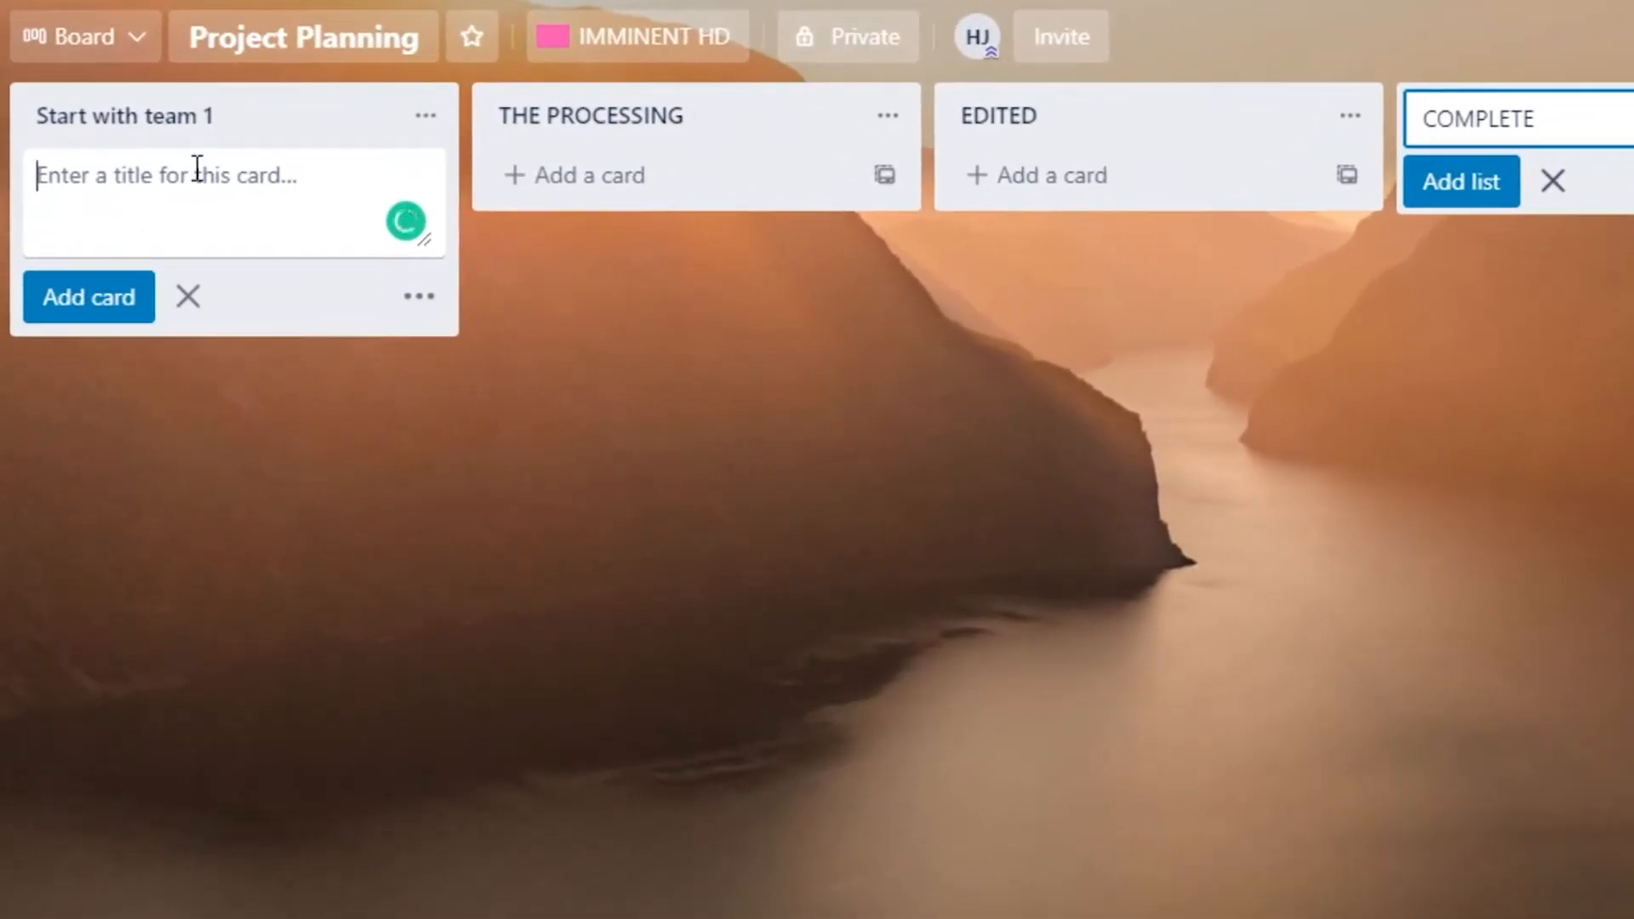
text(TASK 1)
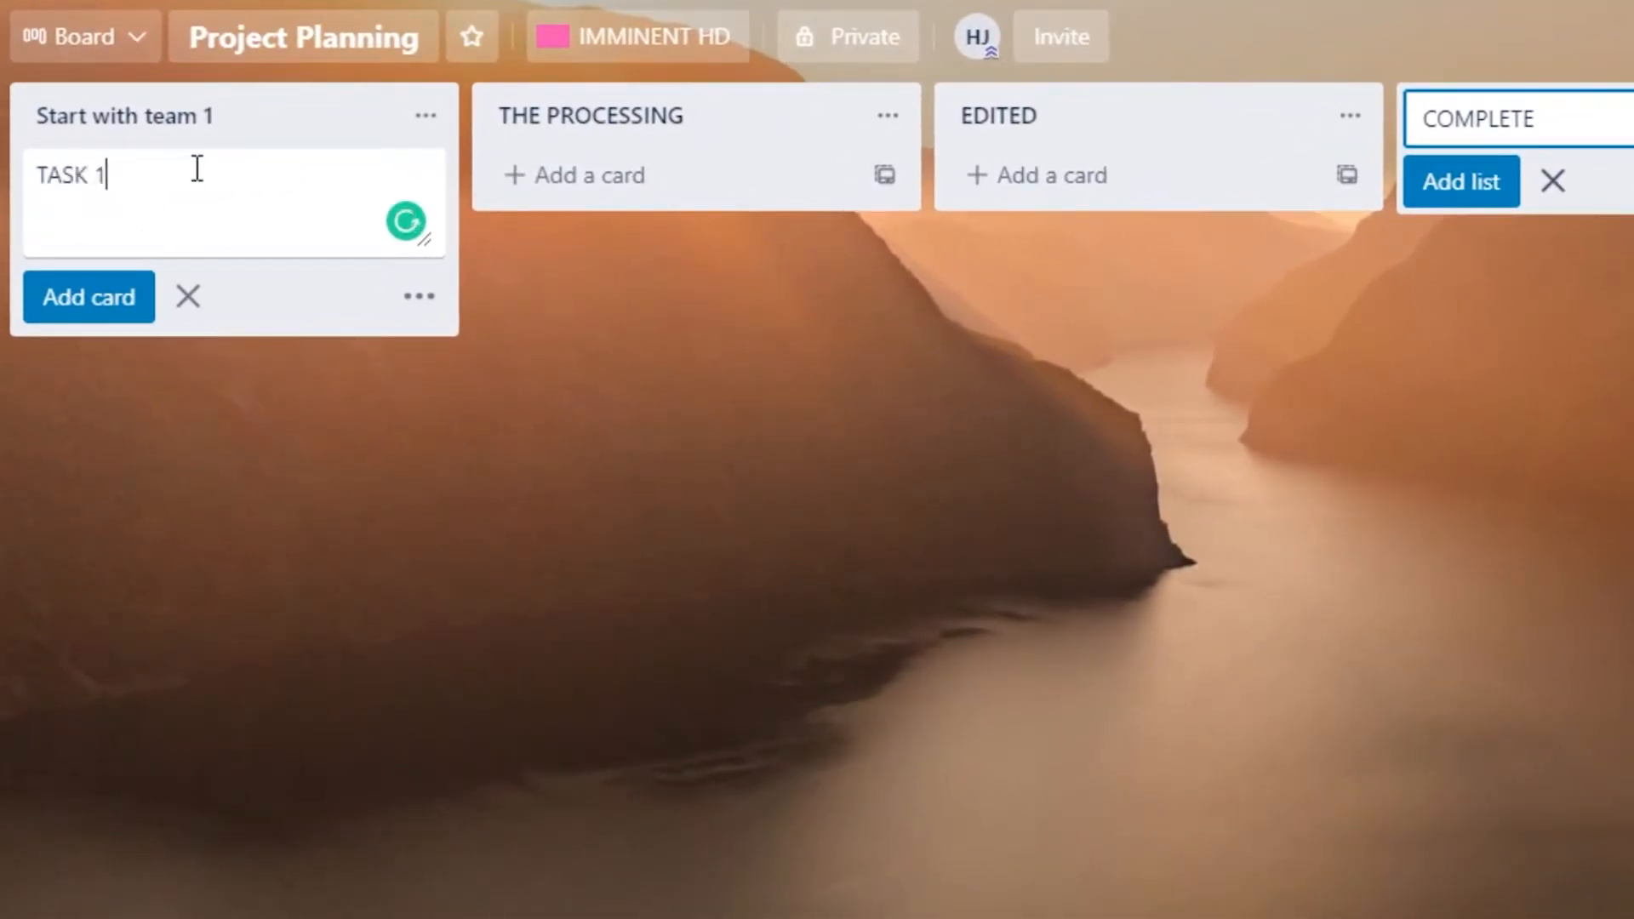
click(98, 298)
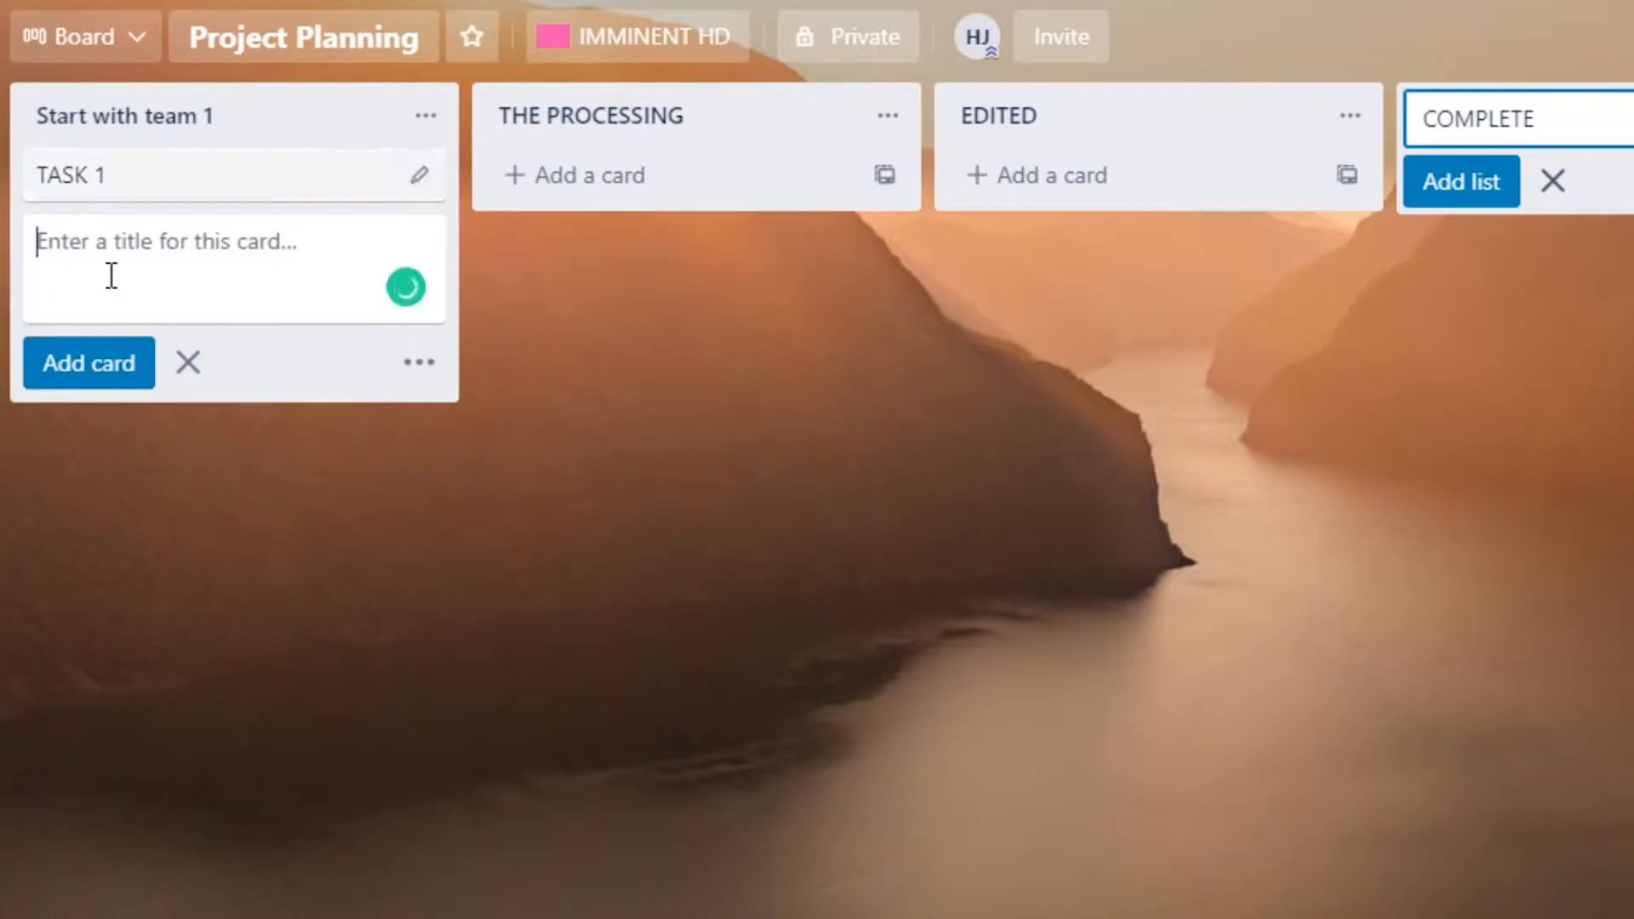
text(TASK 2)
click(119, 379)
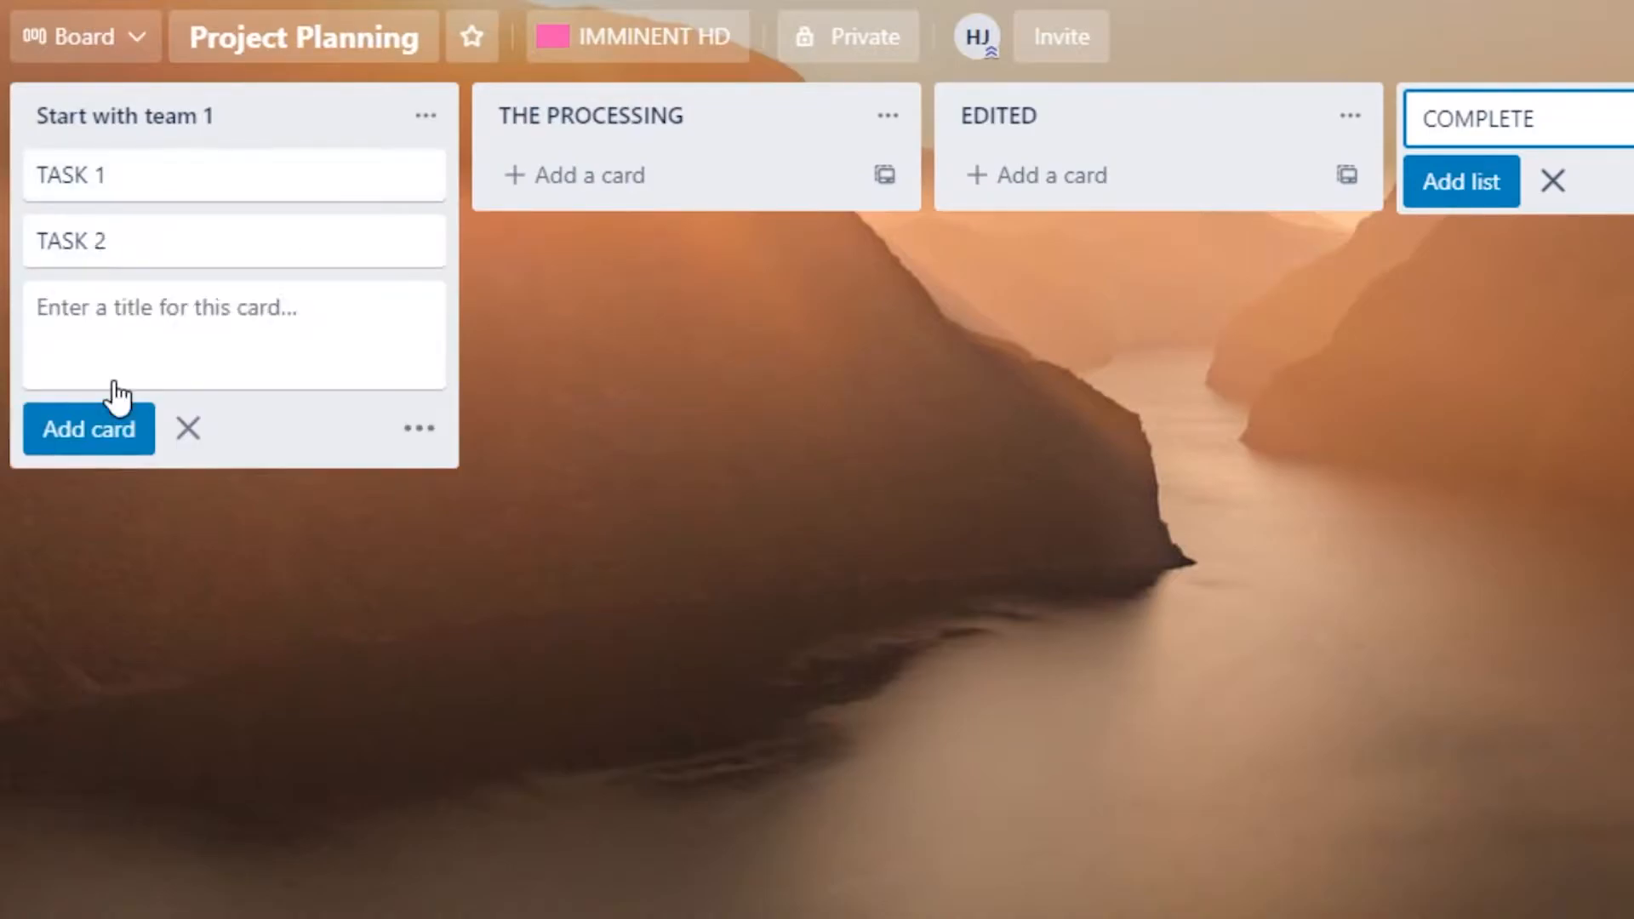
text(TASK 5)
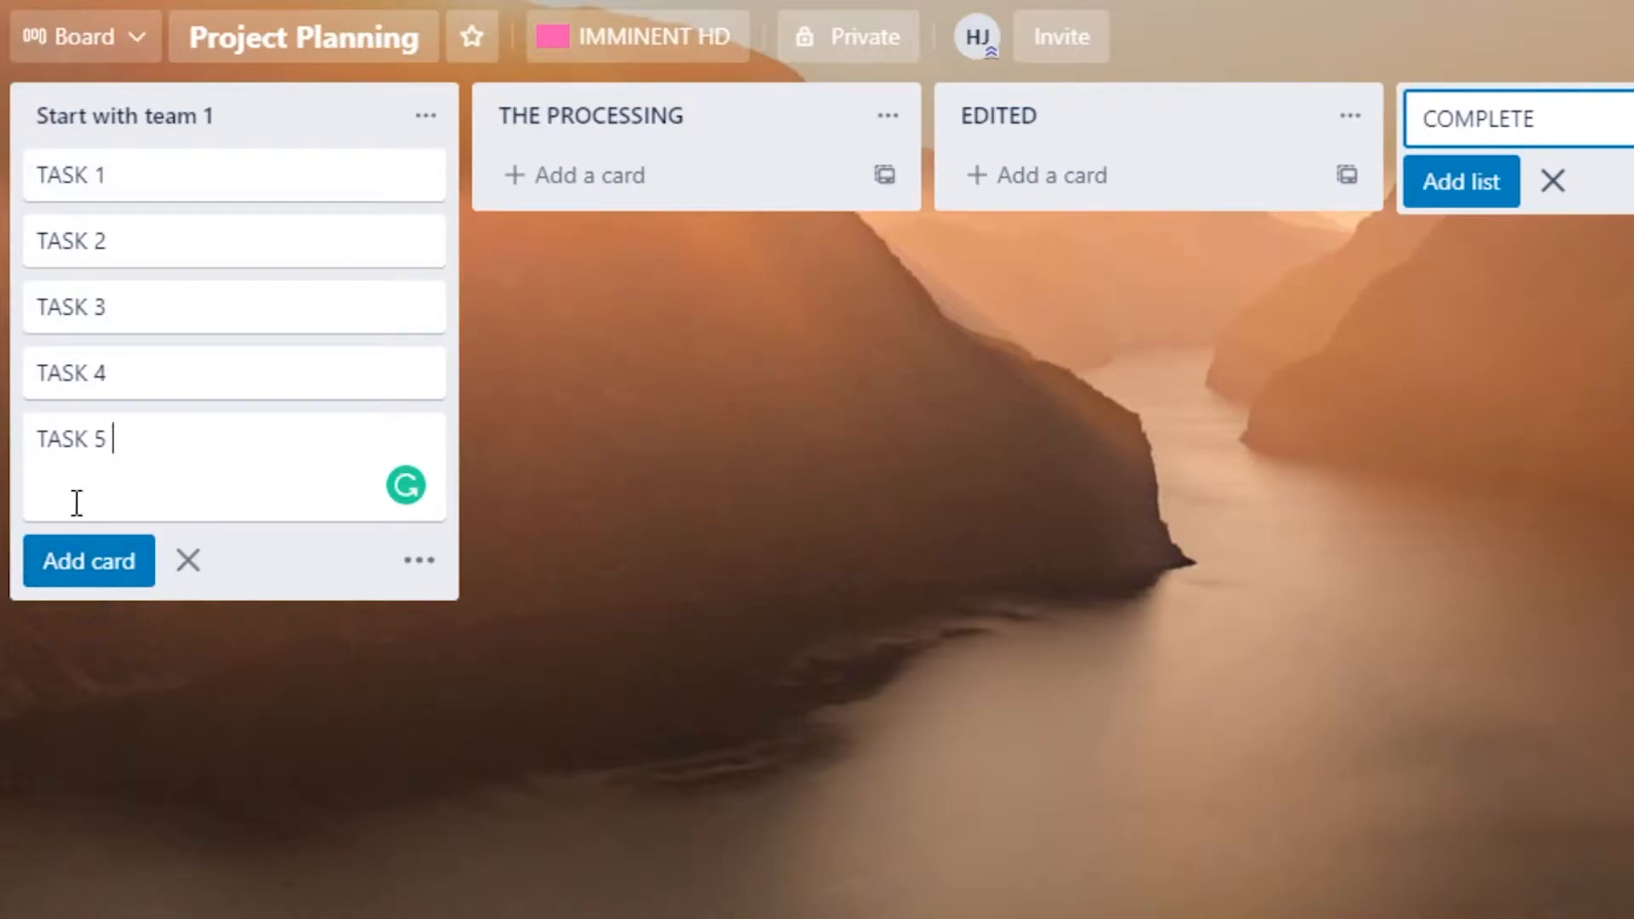
Assign the listed board member to the TASK 5 card and finish adding the card.
click(417, 563)
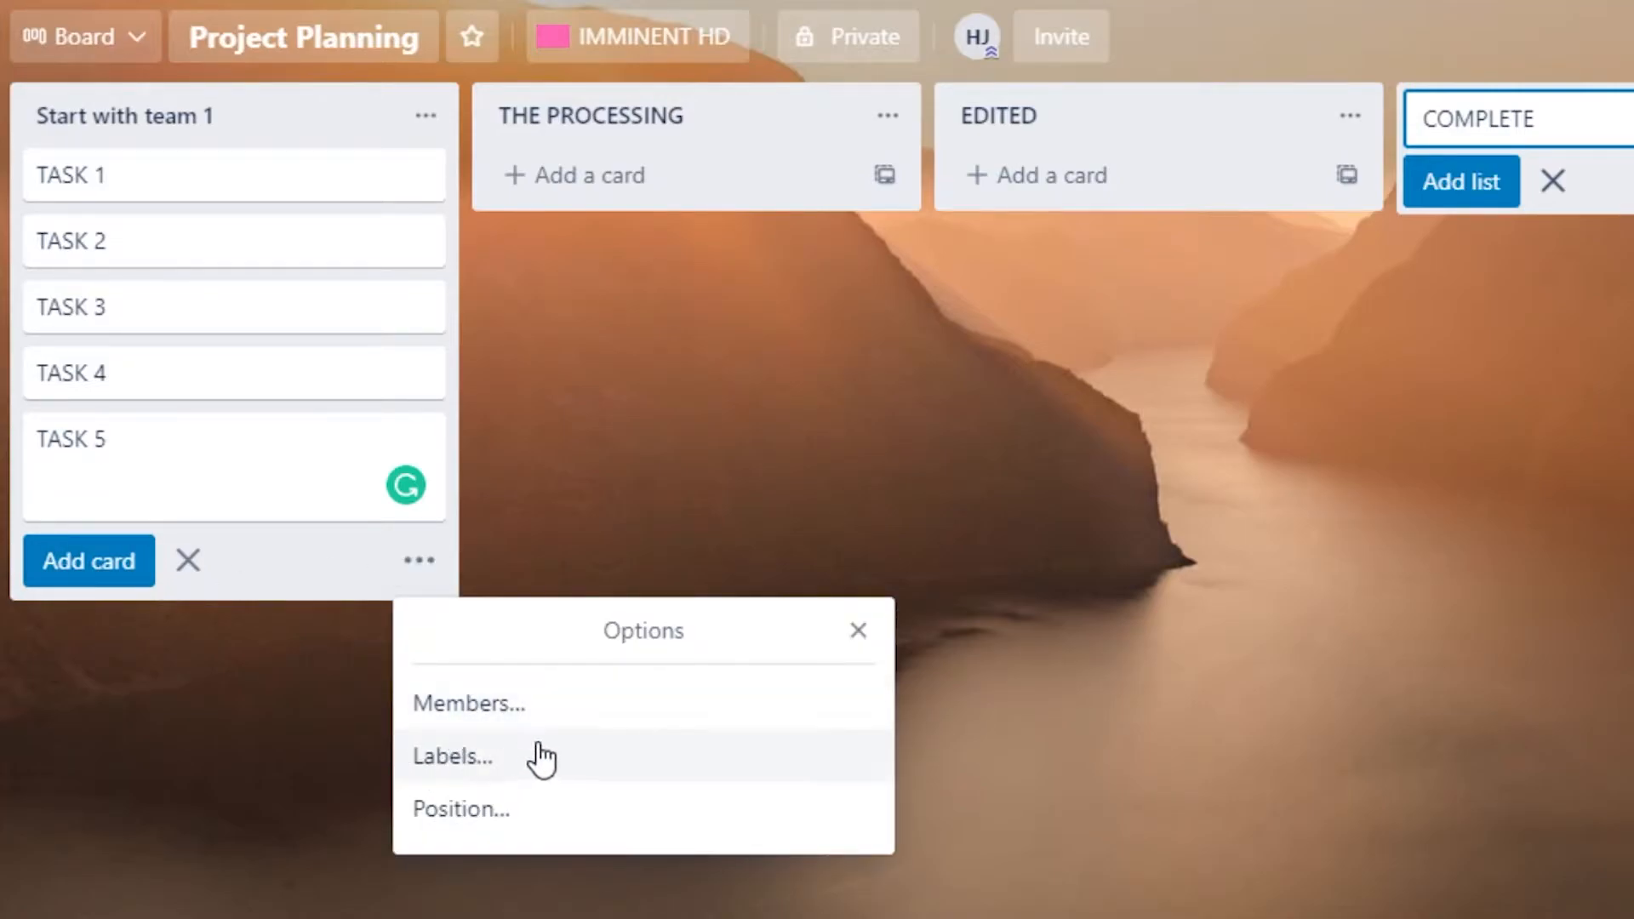
click(706, 703)
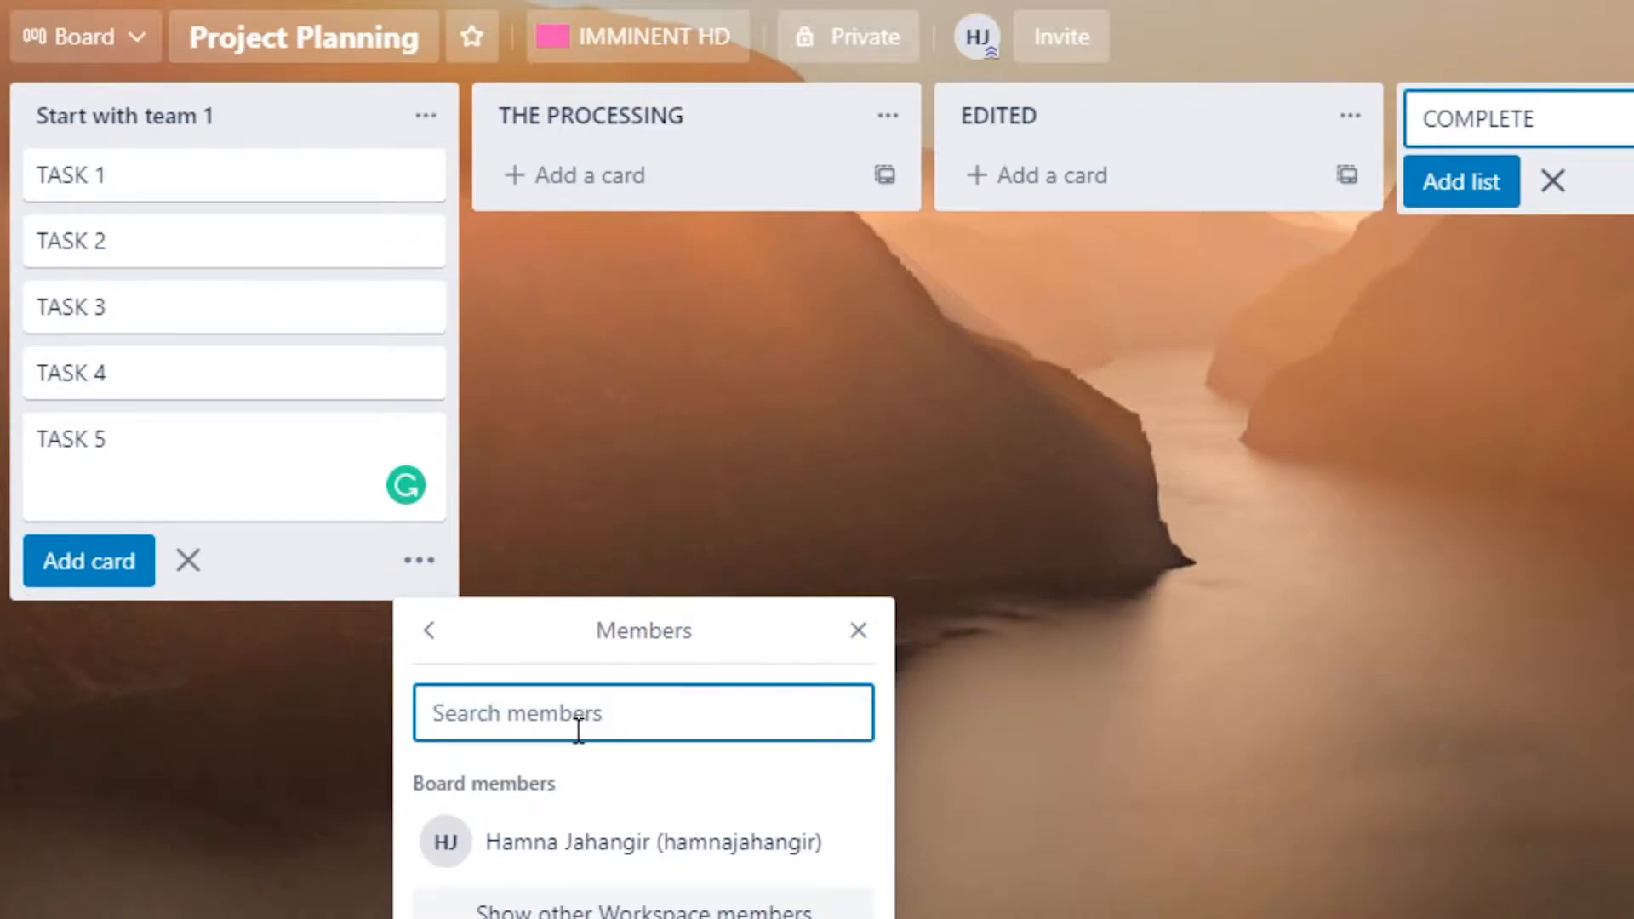
click(576, 857)
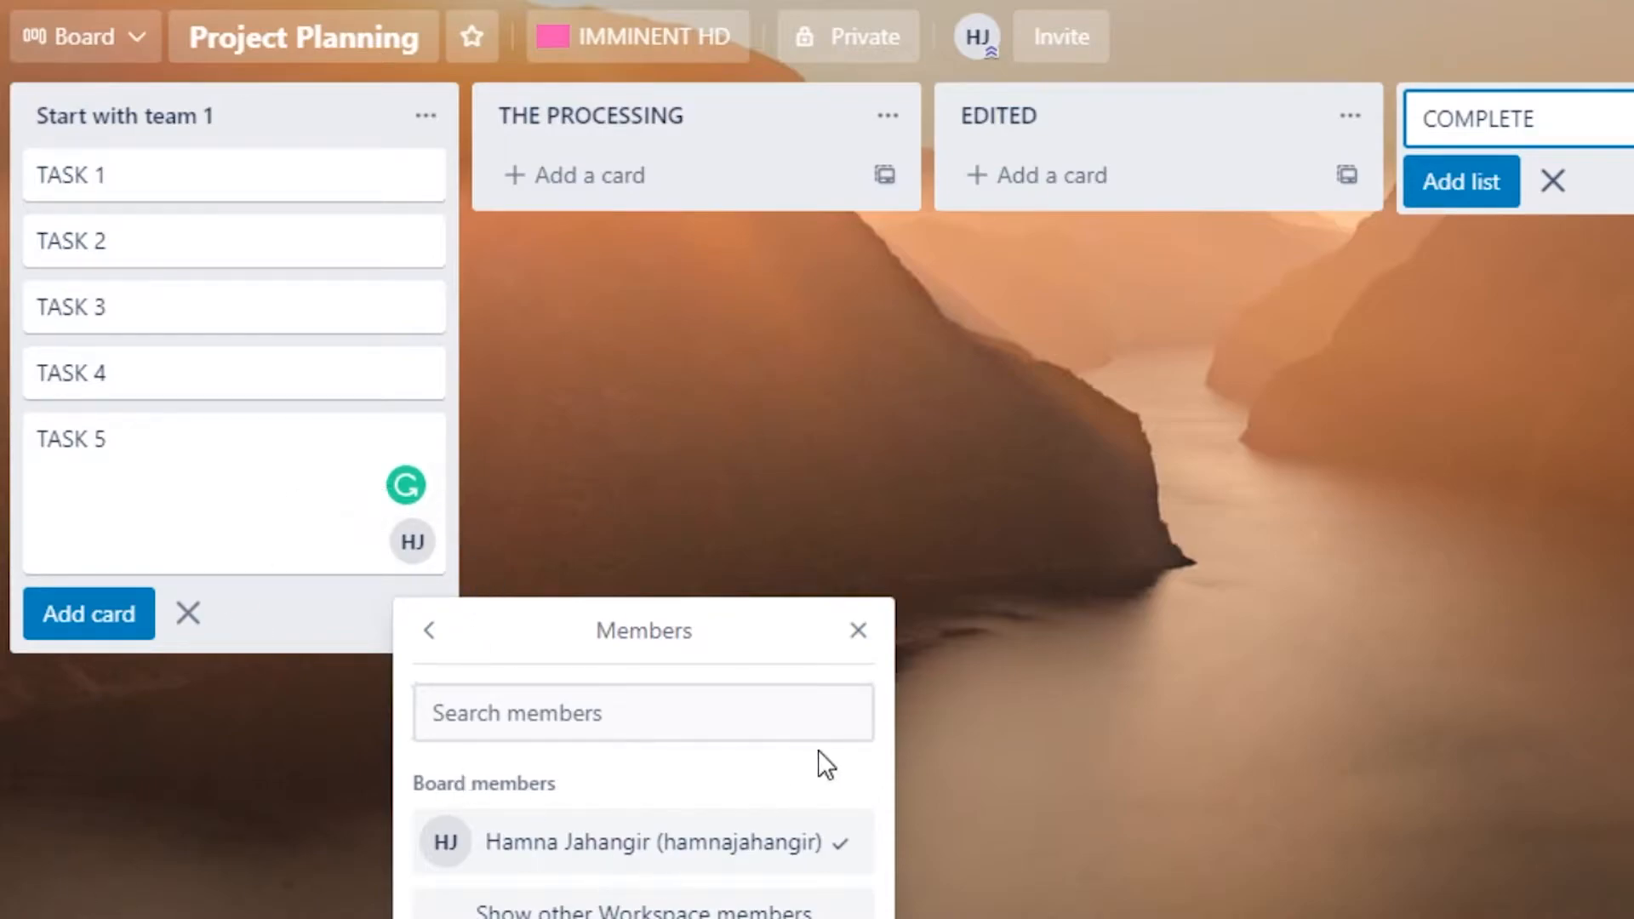
click(858, 631)
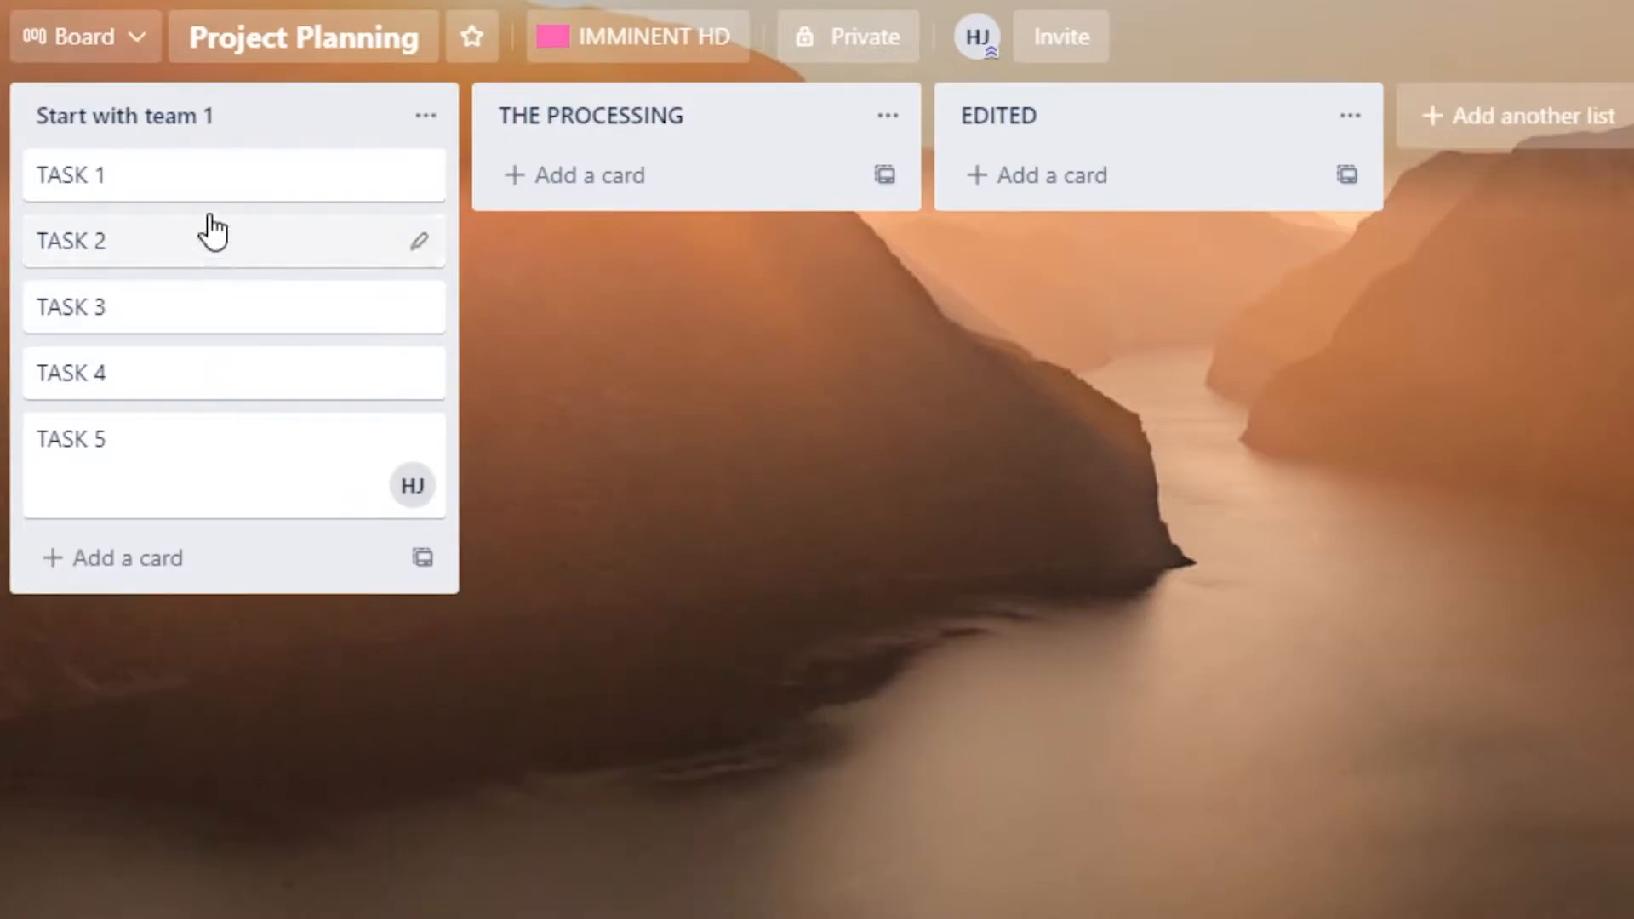
Open the TASK 1 card and enter "DESCRIPTION FOR THE TASK ....." as its description.
click(201, 181)
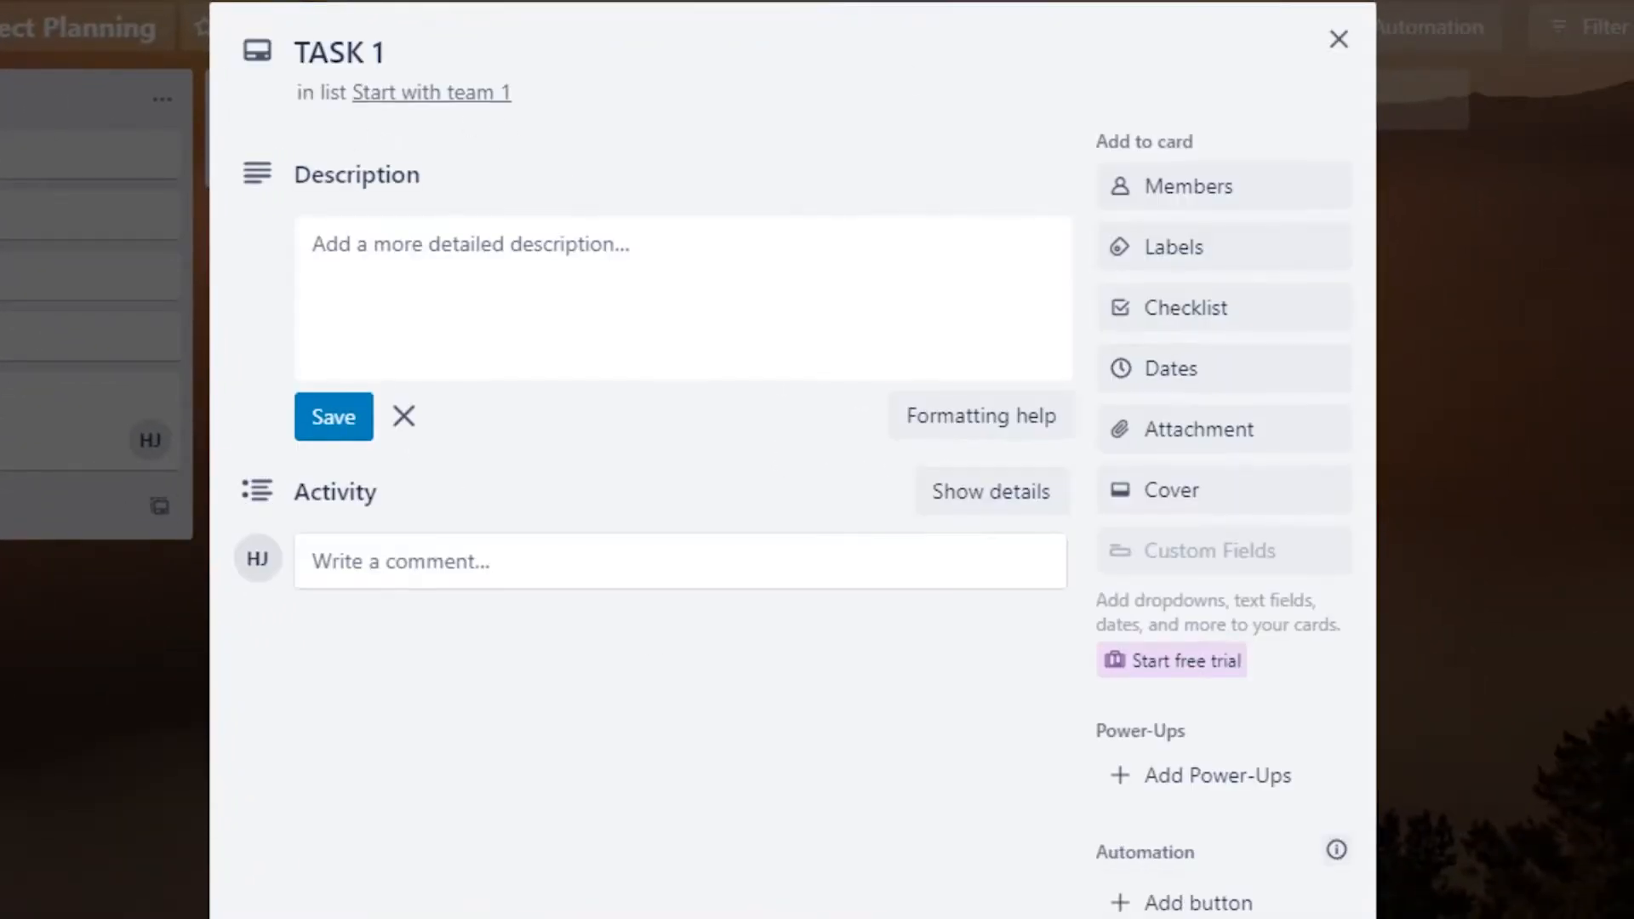
click(136, 404)
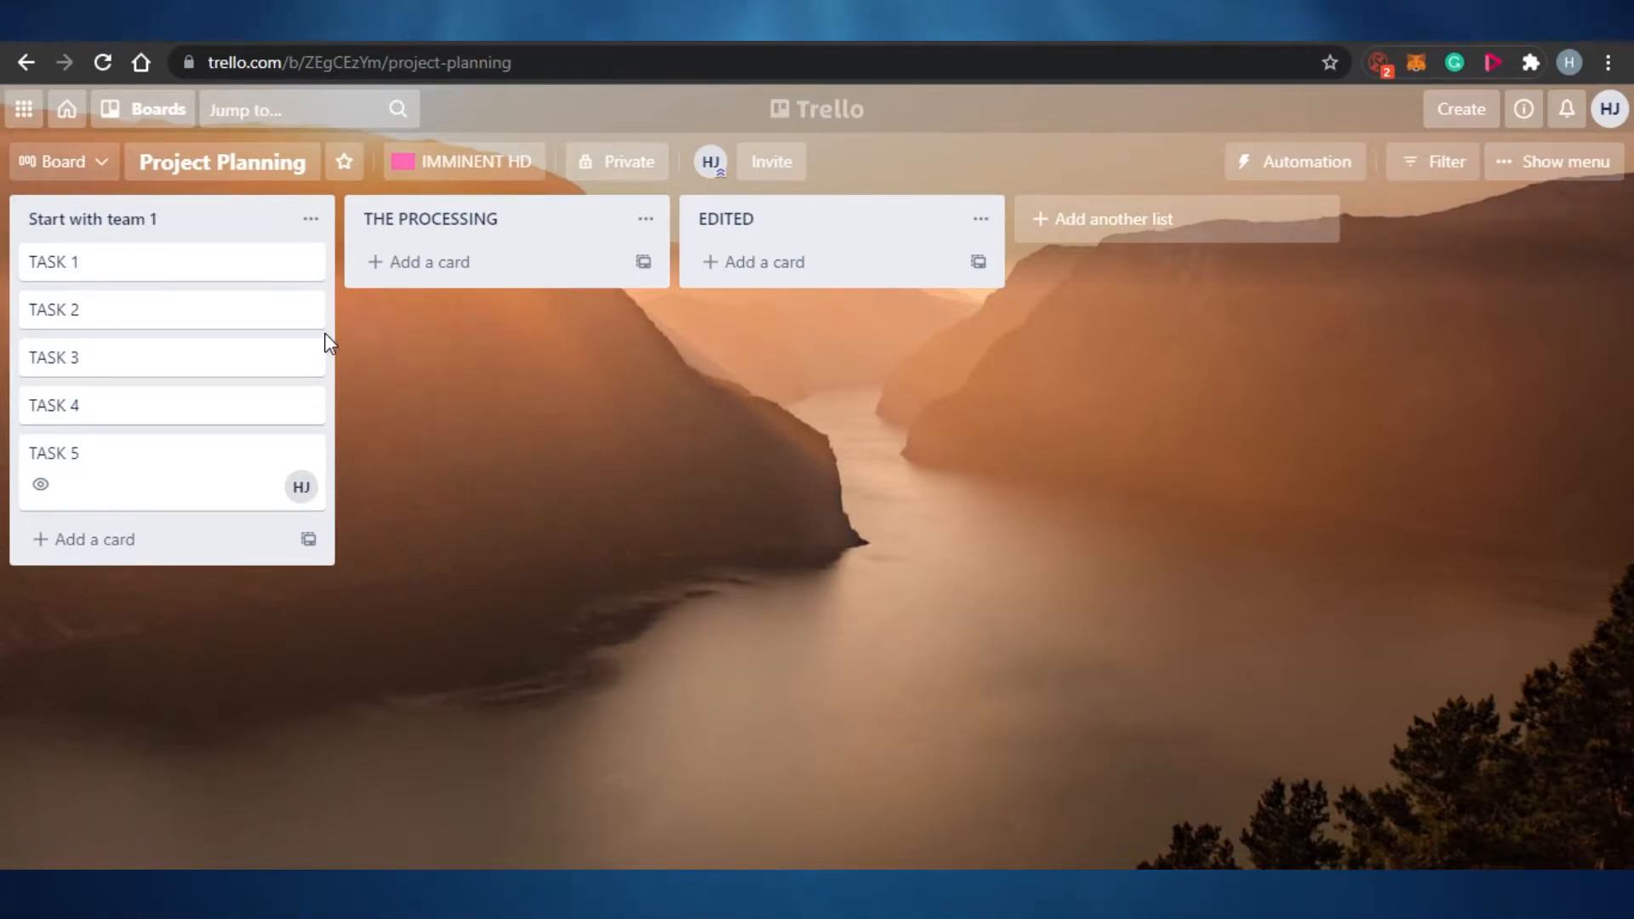
click(157, 273)
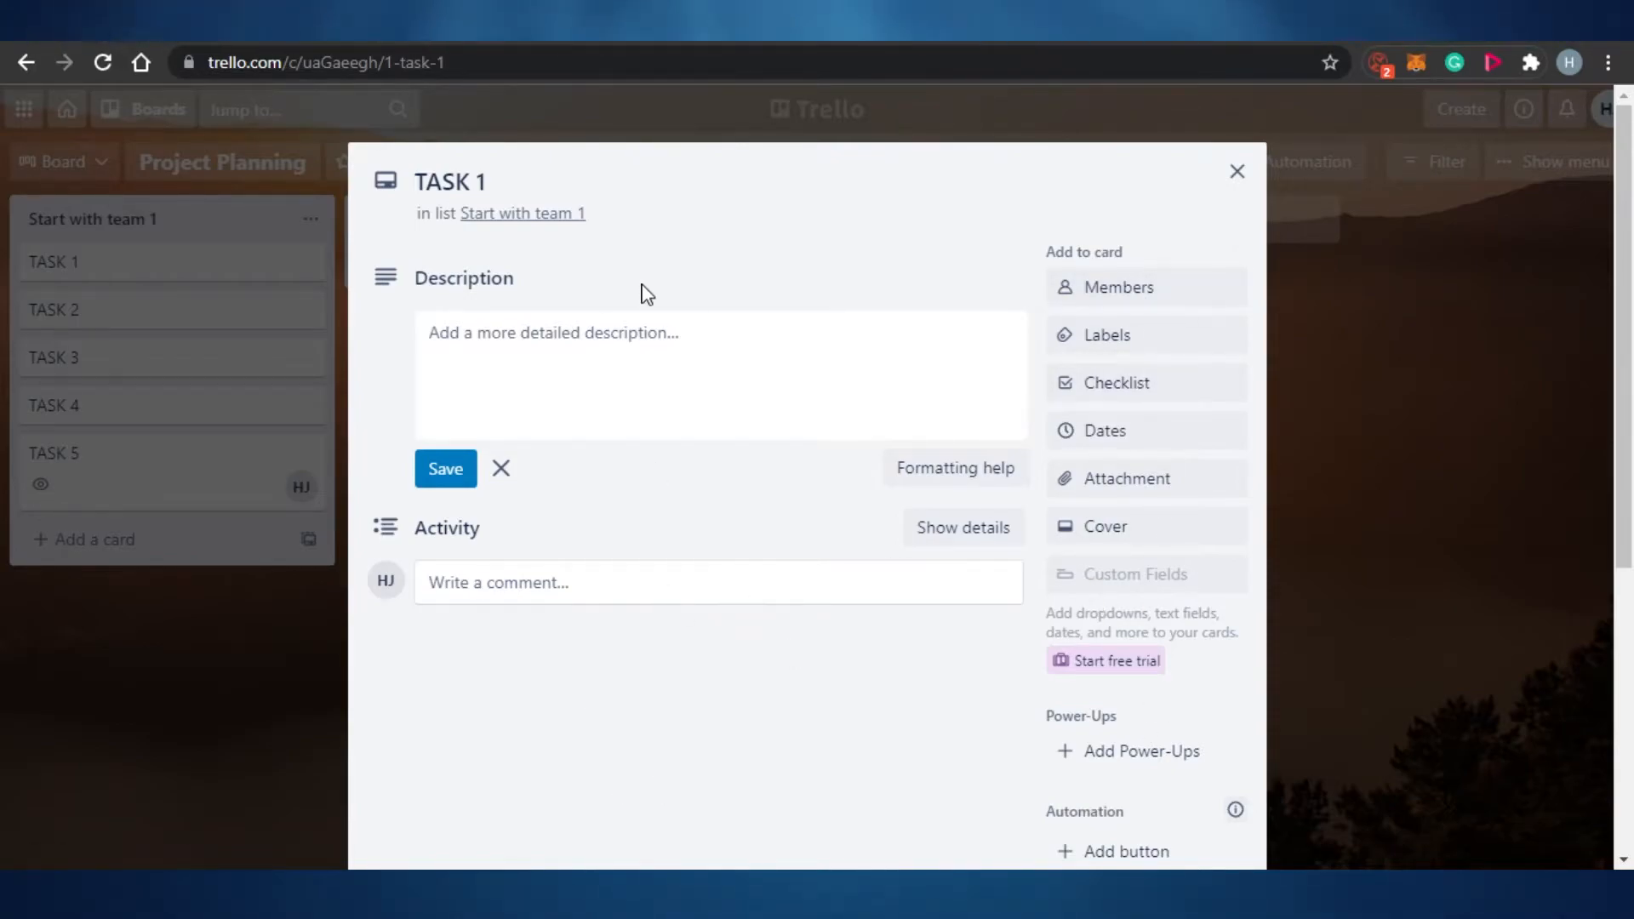
click(655, 345)
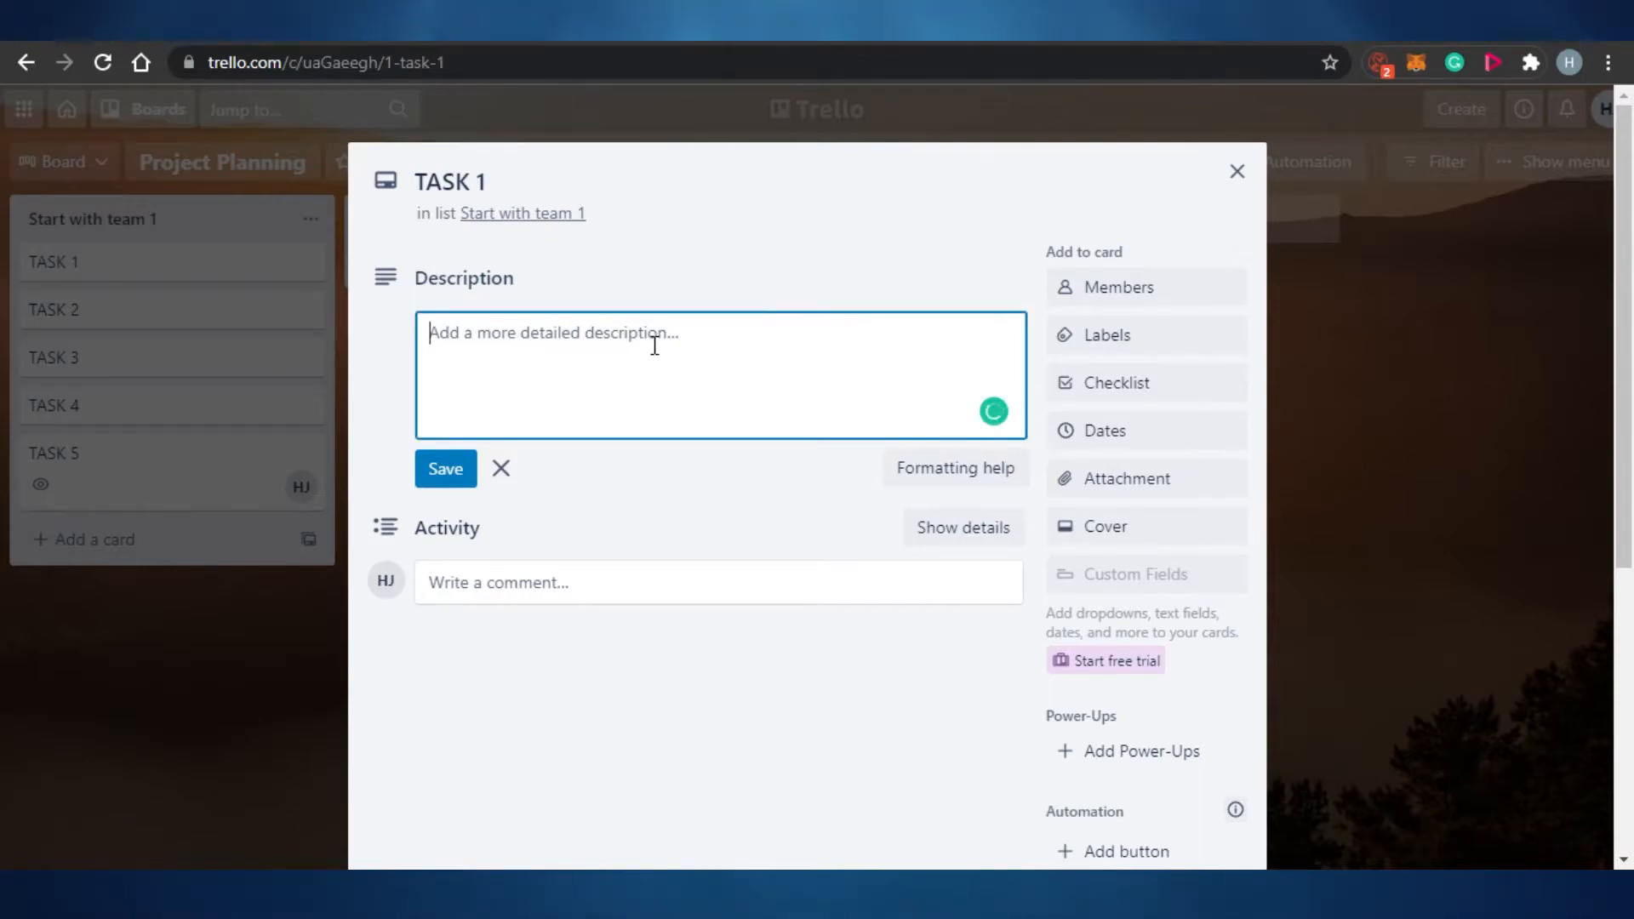
text(DESCRIPTION FOR THE TASK)
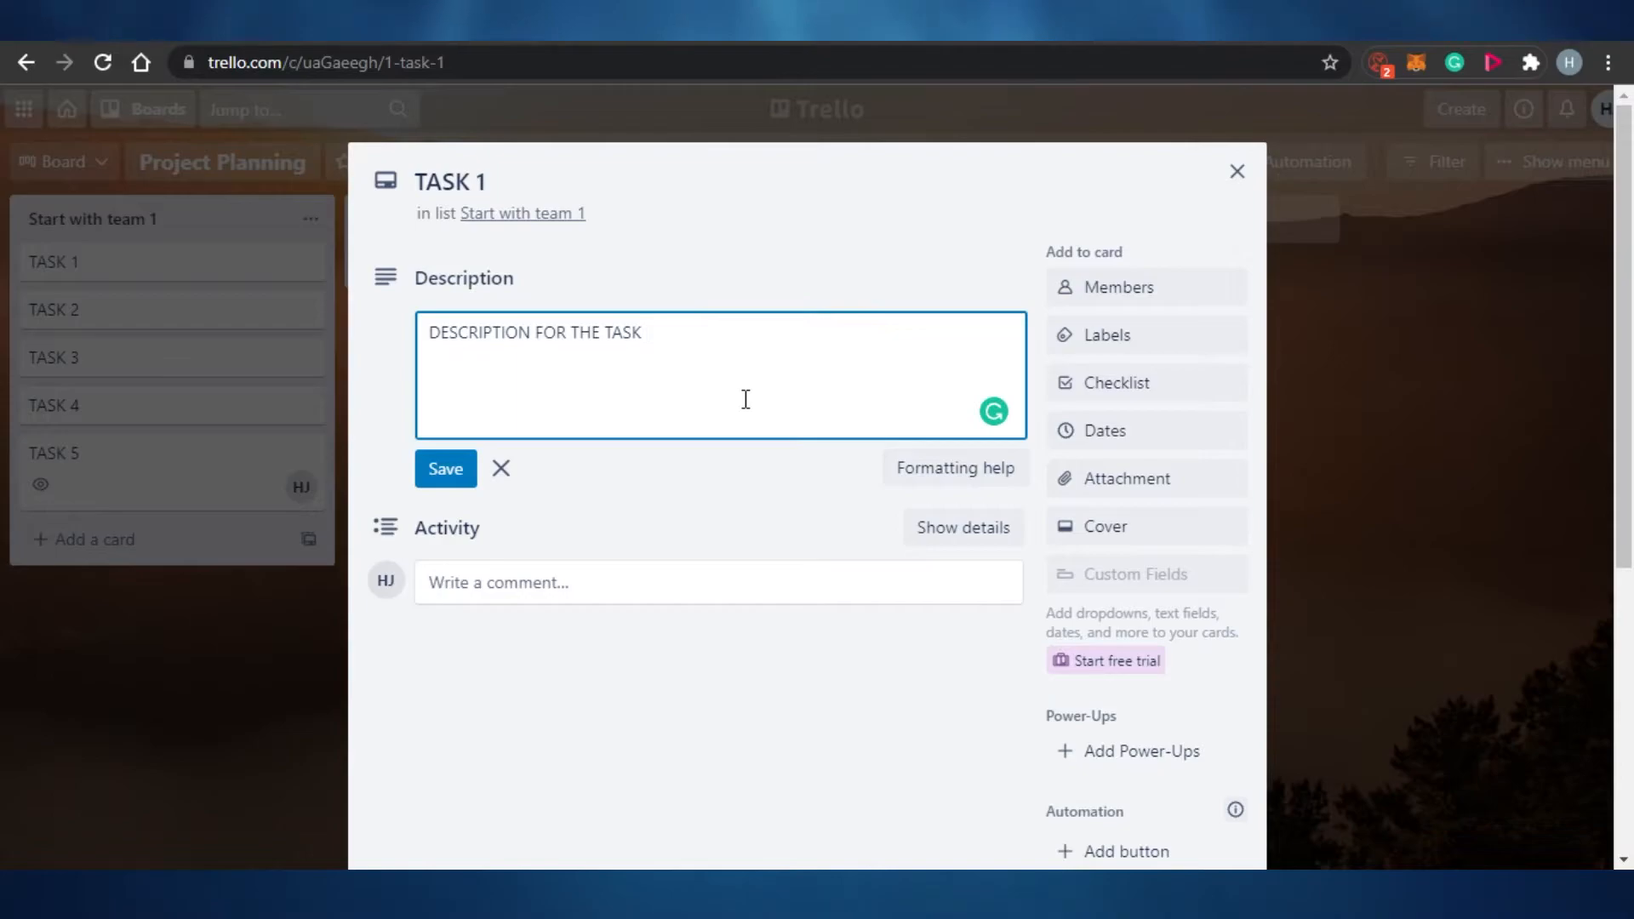
text(.....)
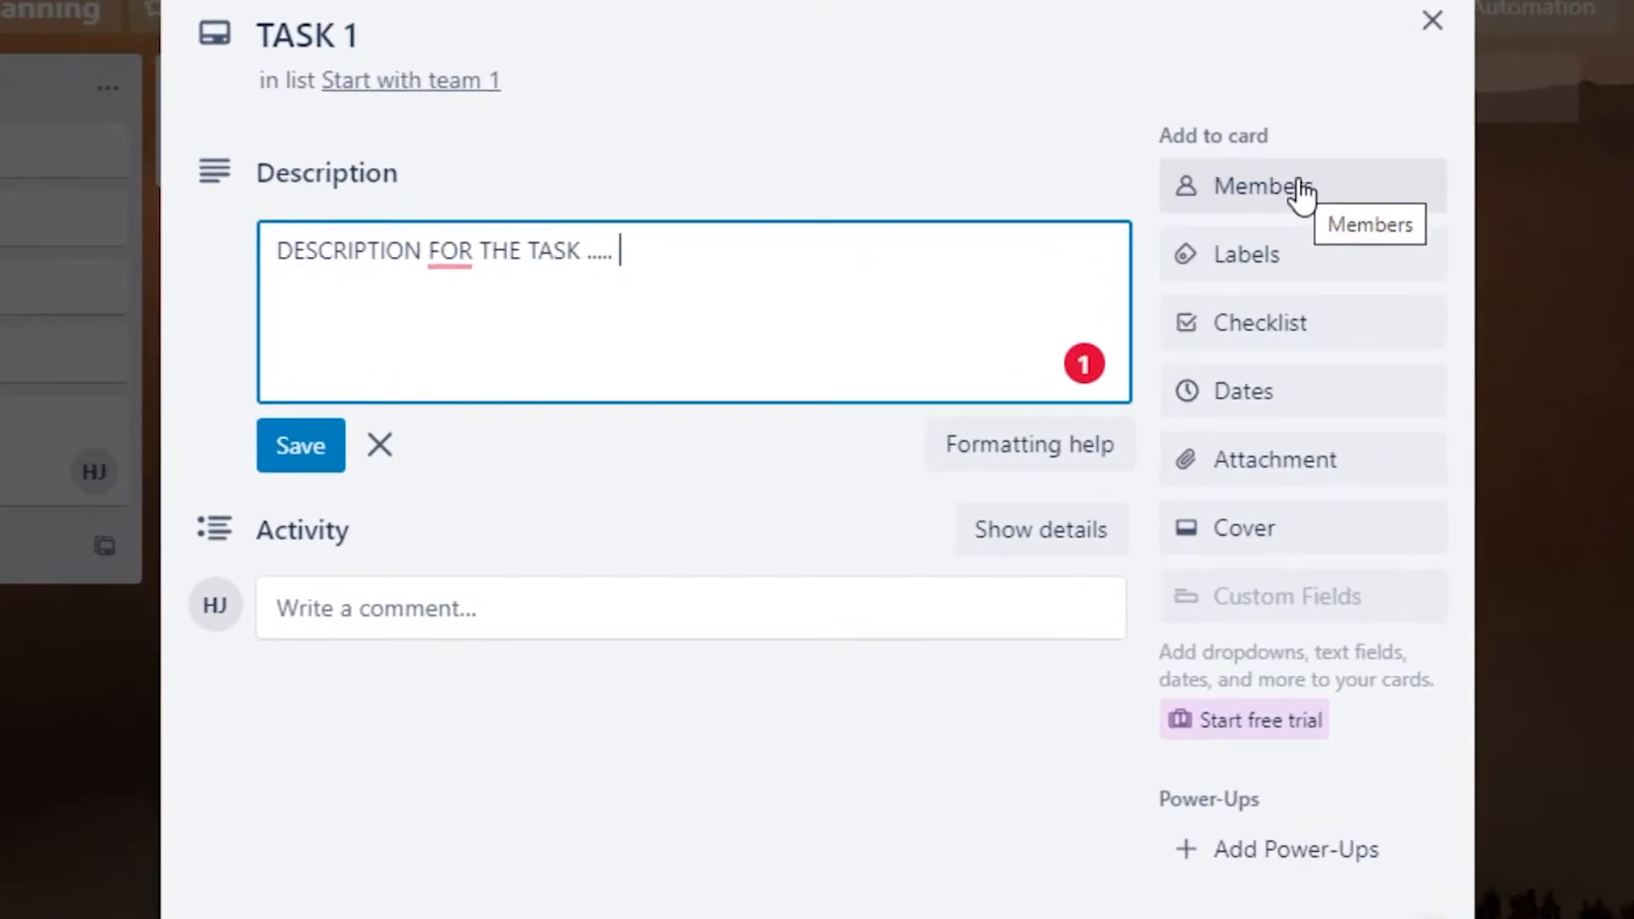
Name the green label "PLAN MADE" from the TASK 1 card's labels and save it.
click(1283, 272)
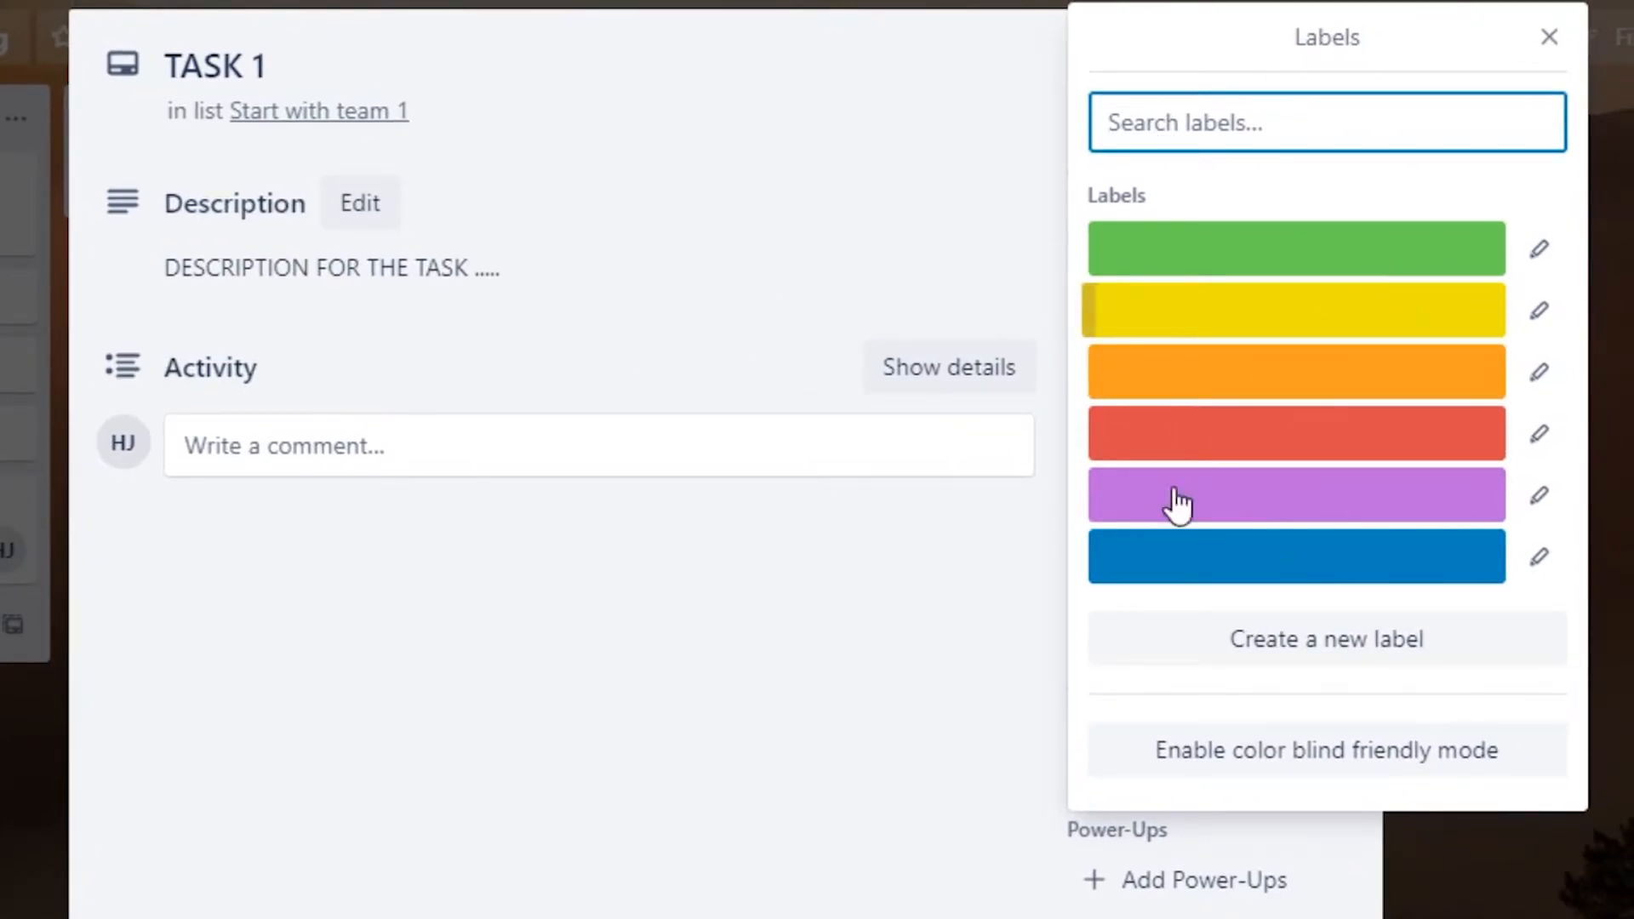
click(1539, 252)
click(1139, 137)
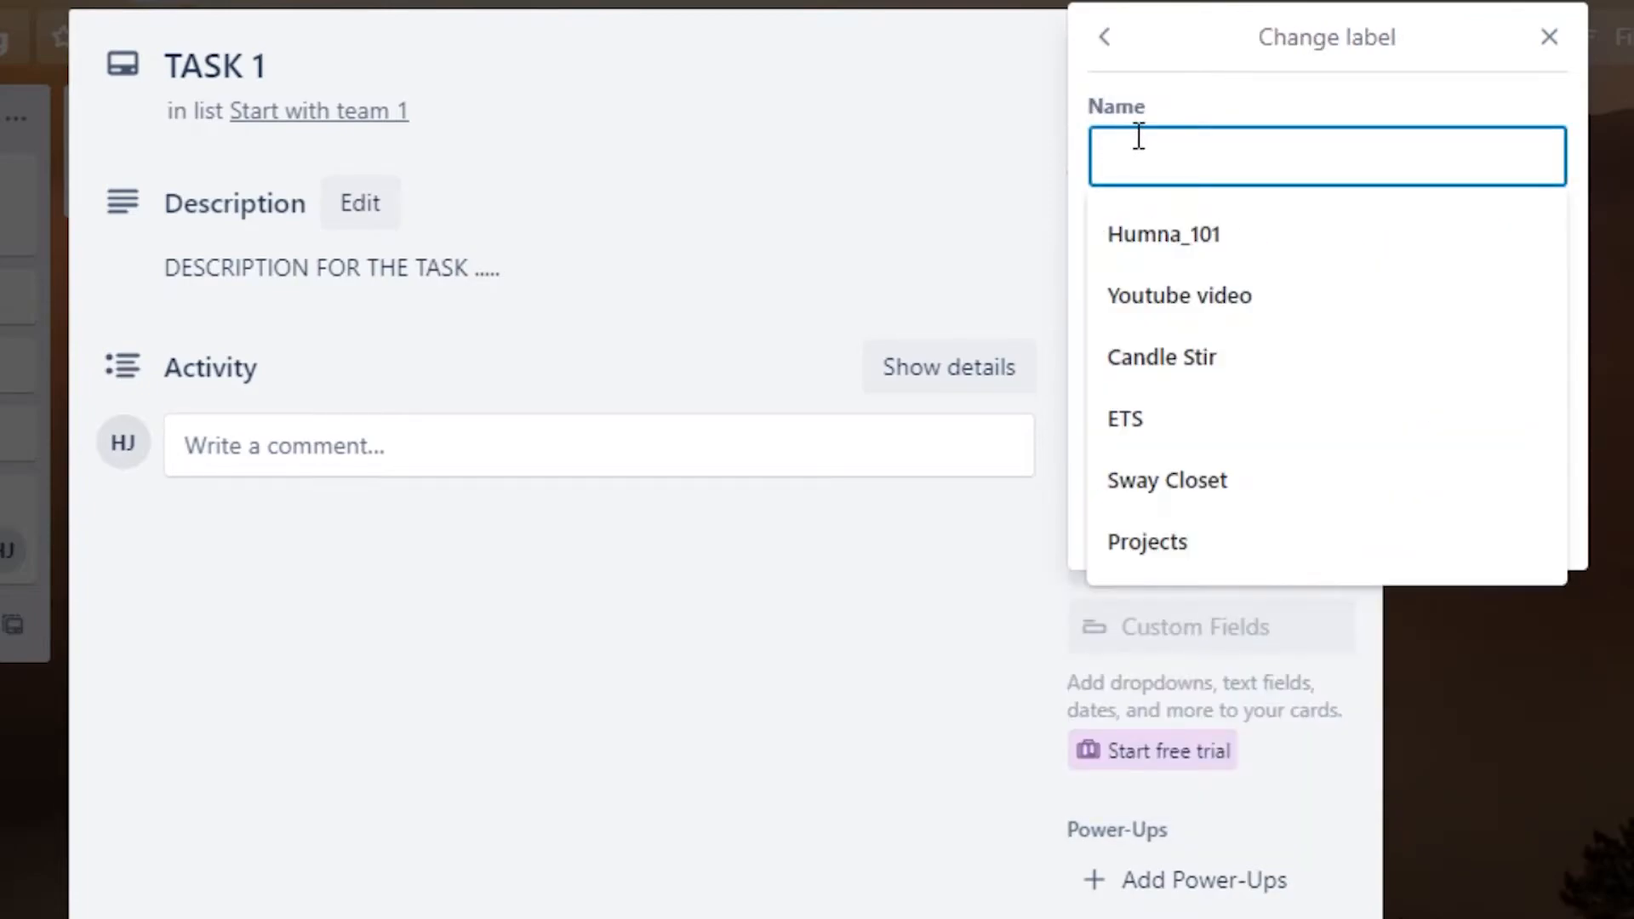
text(PLAN MADE)
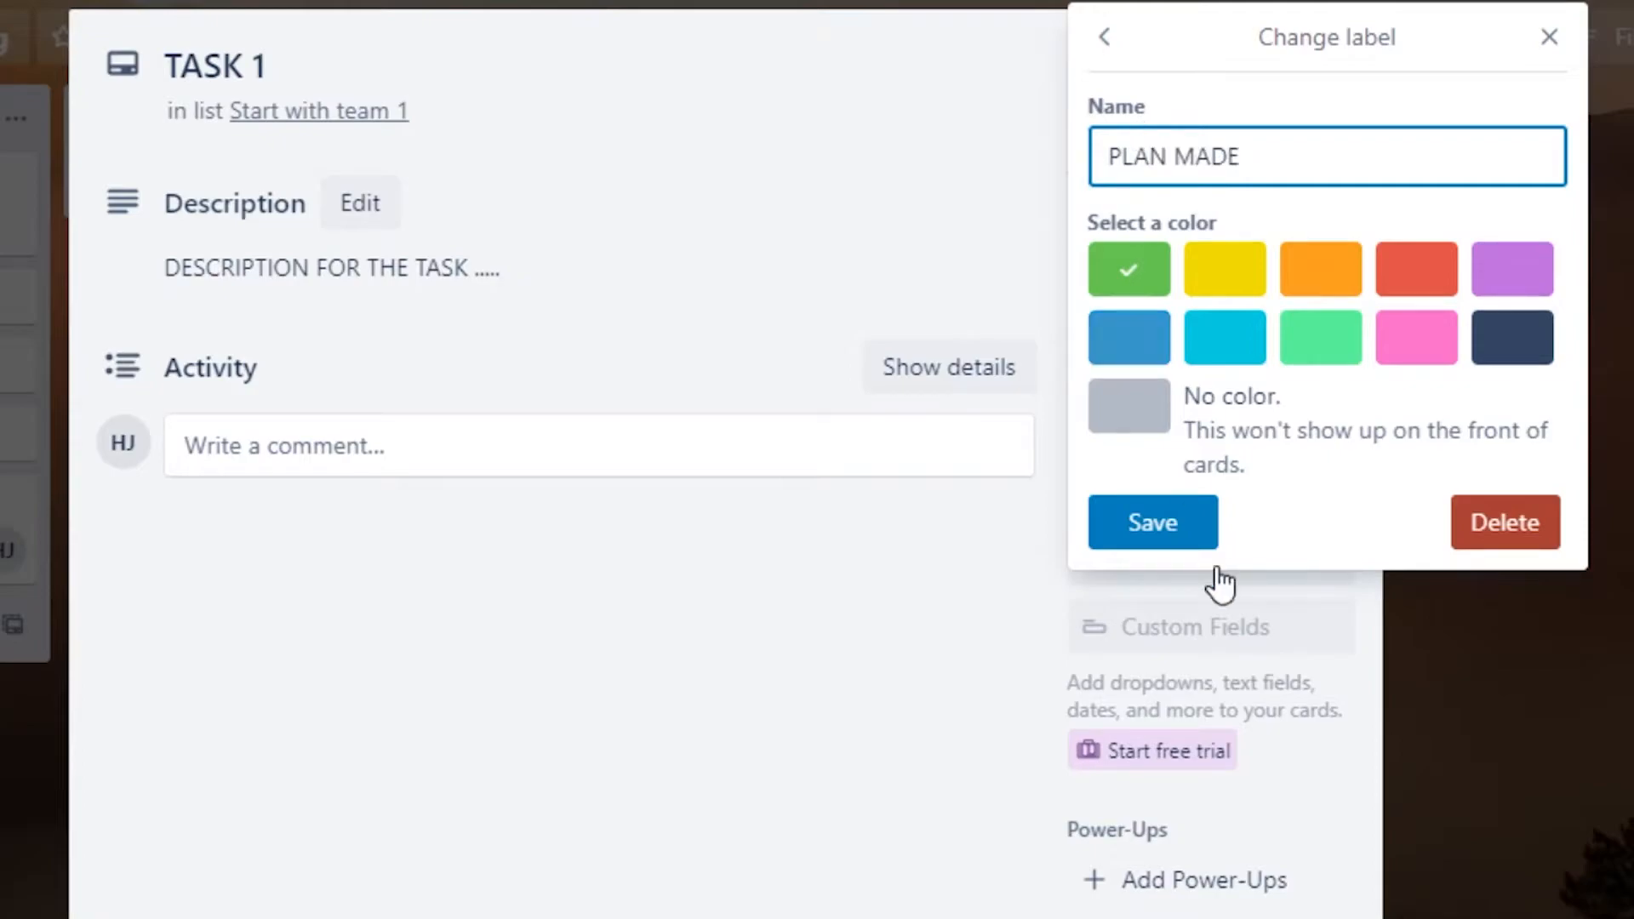
click(1174, 532)
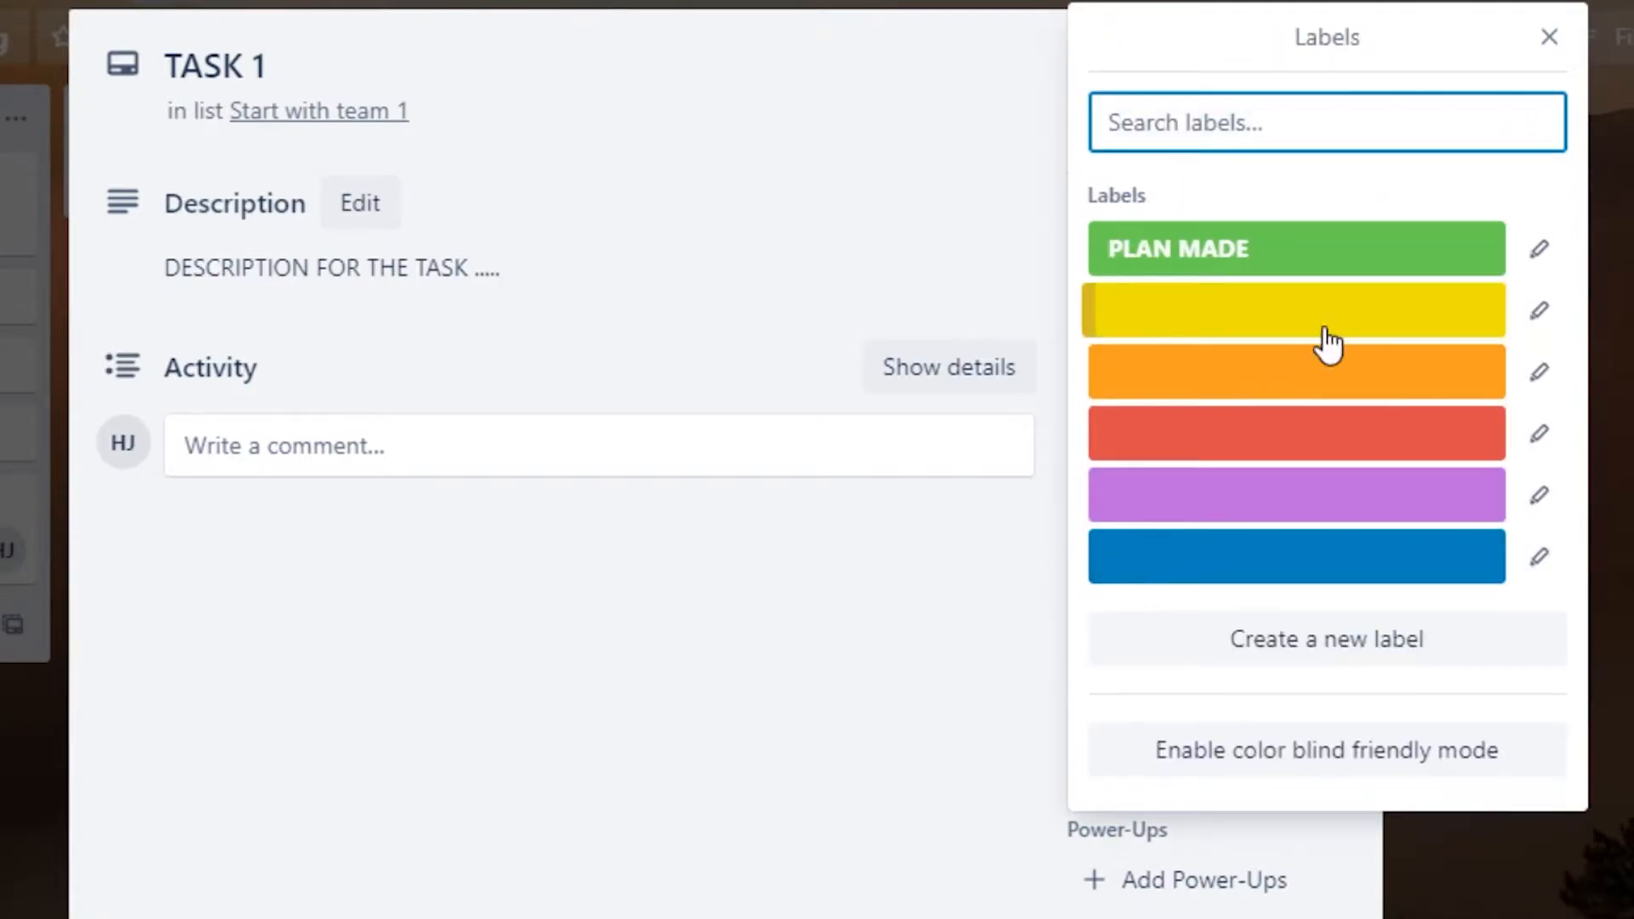
Name the yellow label "NEW IDEAS" from the TASK 1 card's labels and save it.
click(1548, 309)
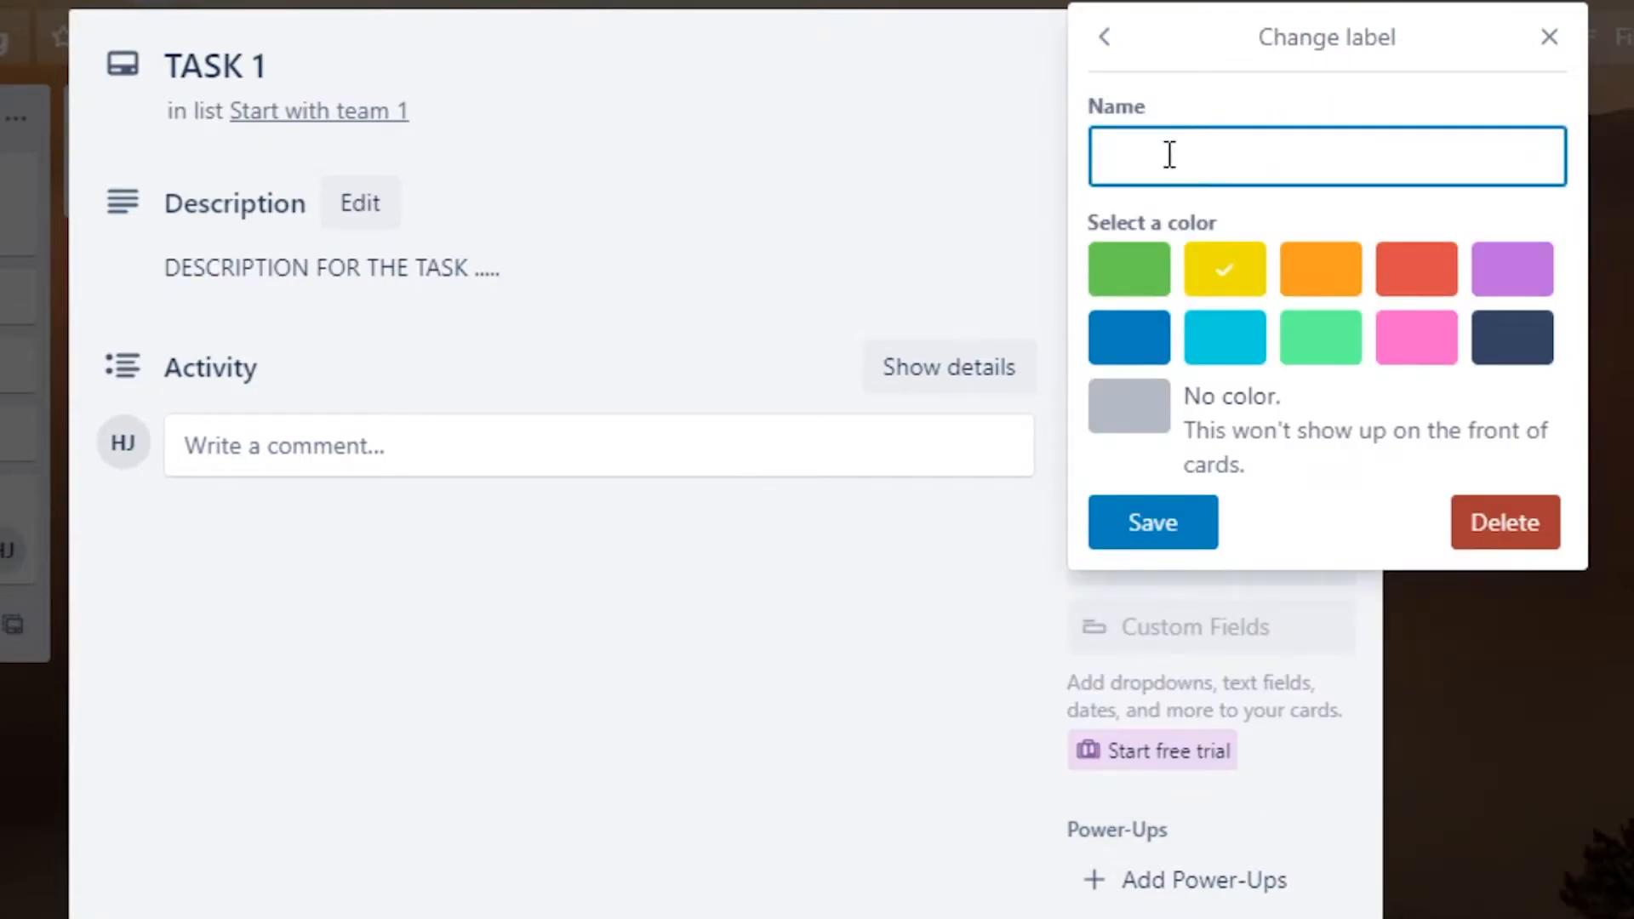
text(PLAN)
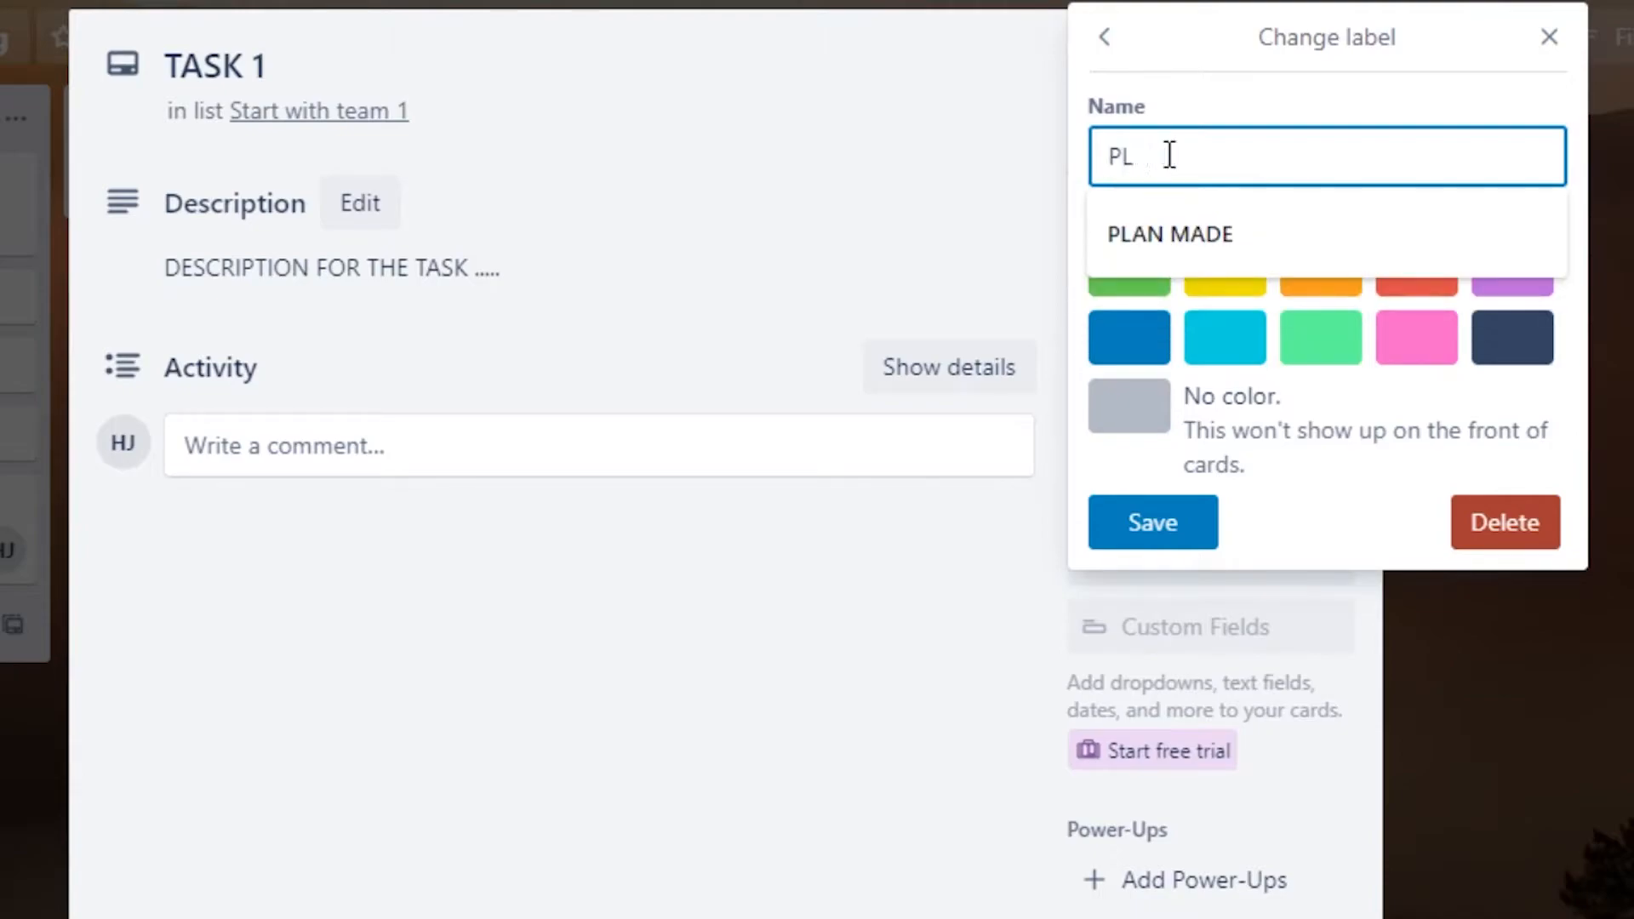
key(BackSpace)
key(BackSpace)
text(NEW IDEAS)
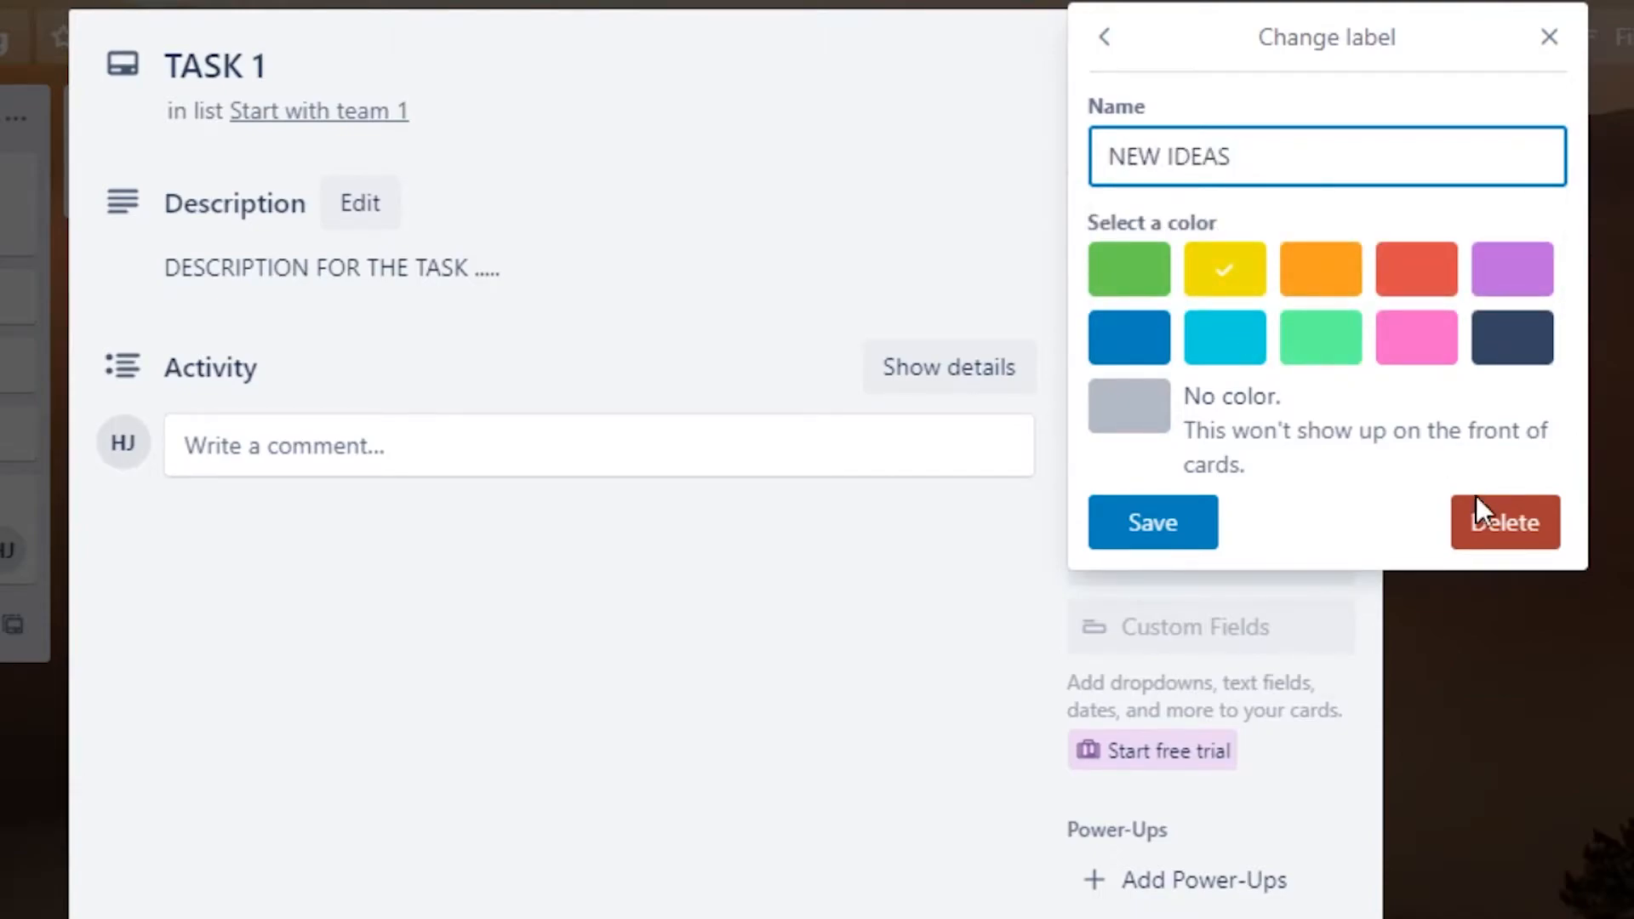
click(1154, 543)
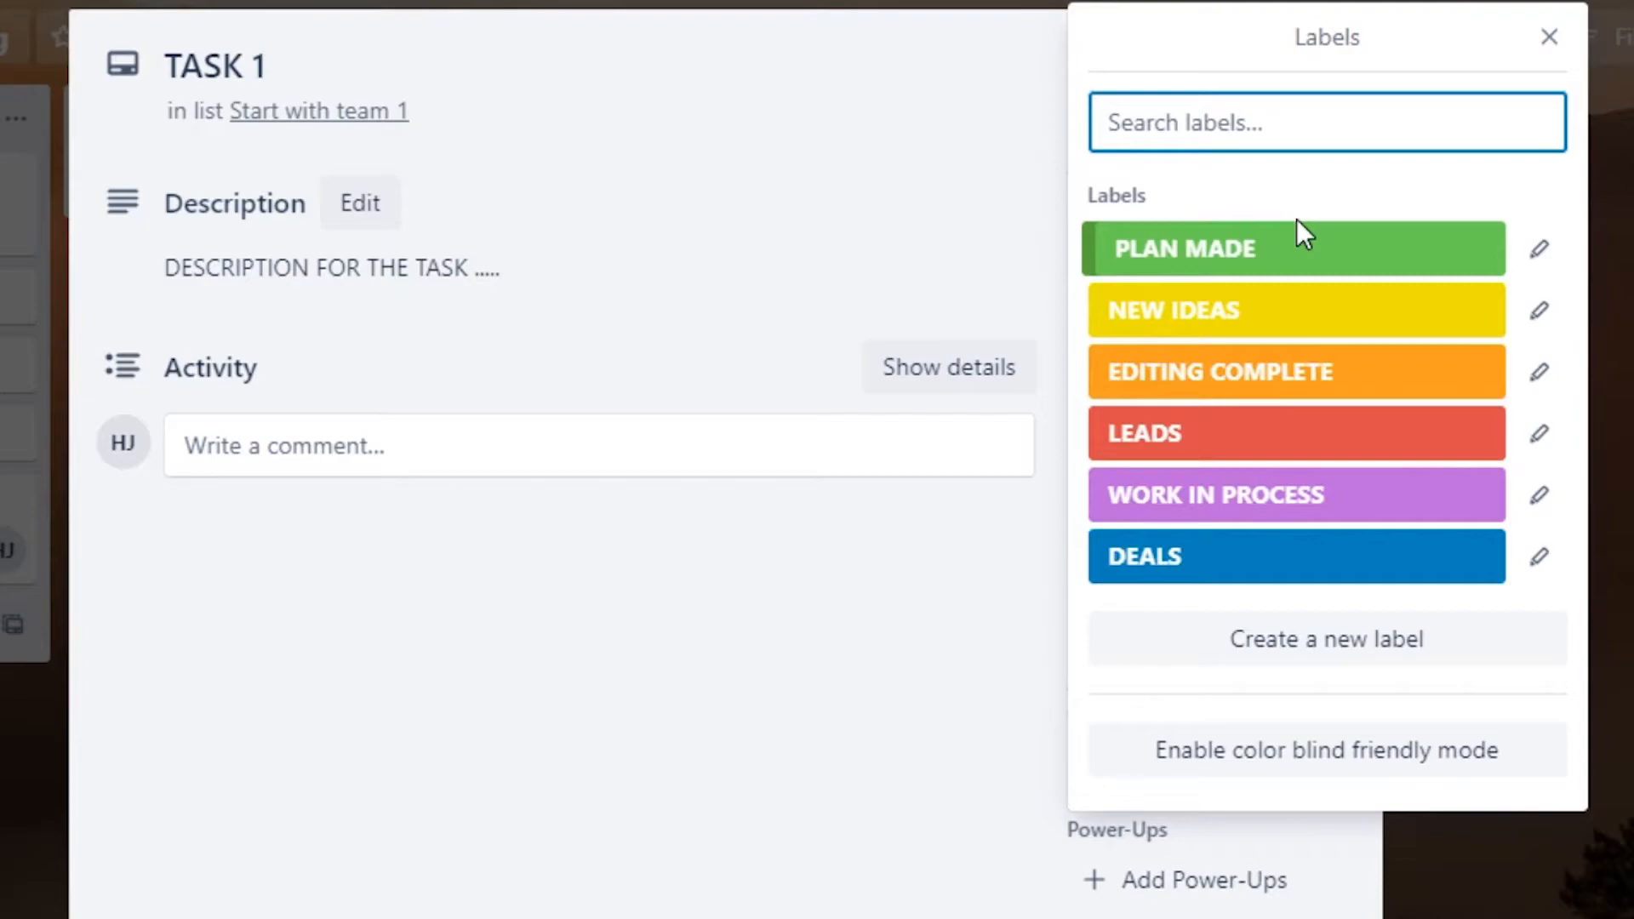
Create a new light blue label named "CALLS DENIED" from the TASK 1 card.
click(1338, 641)
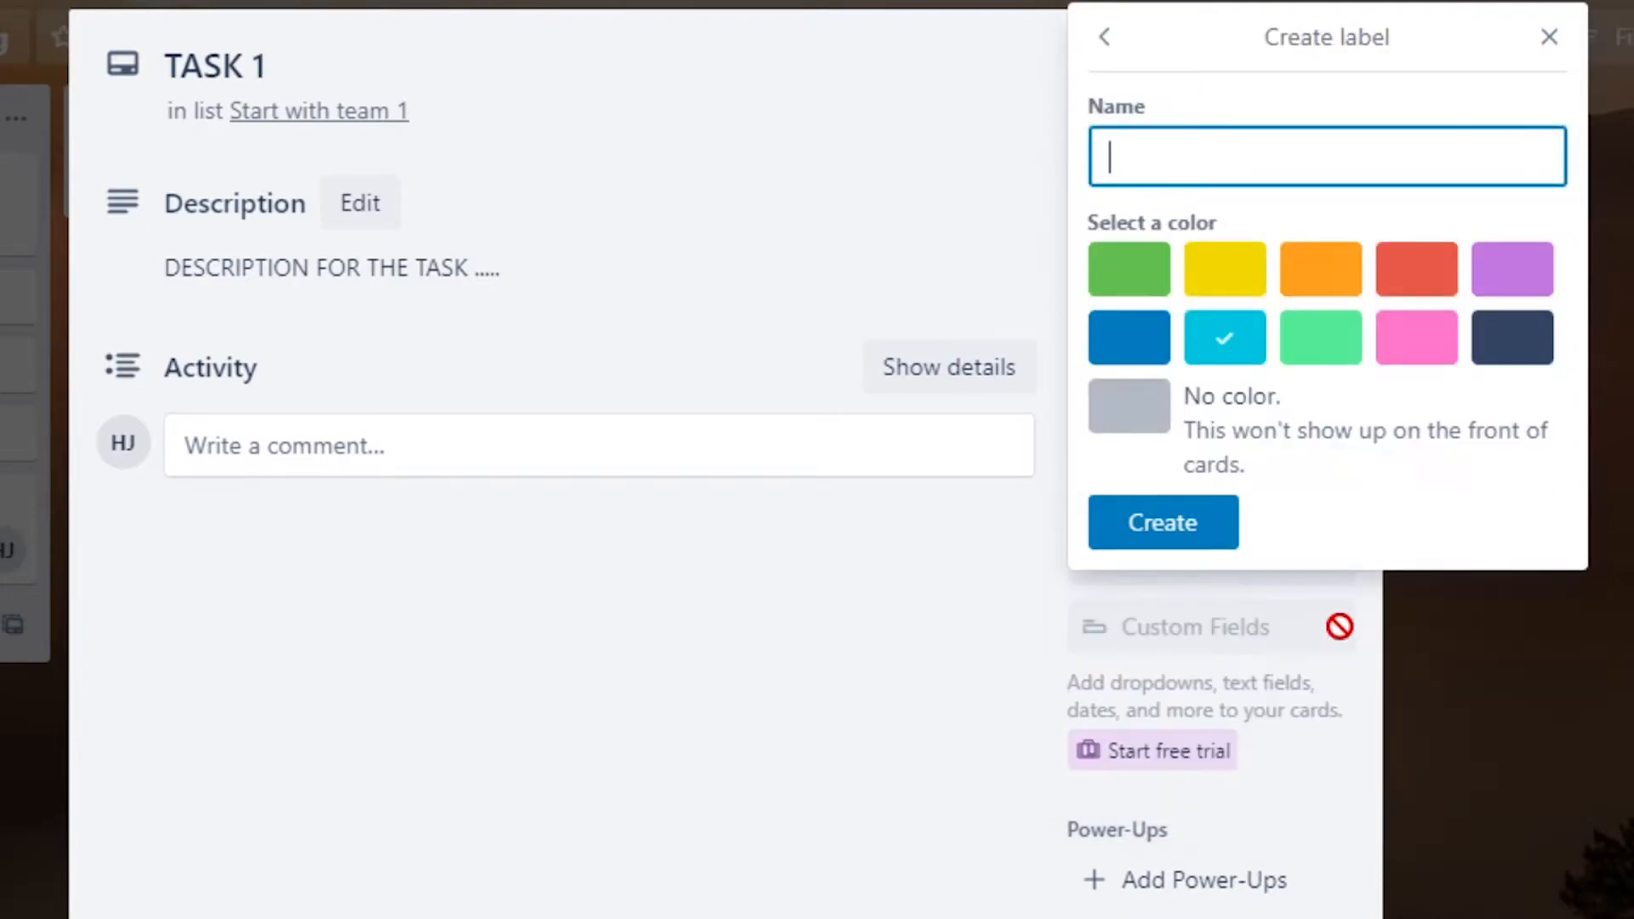
click(1192, 145)
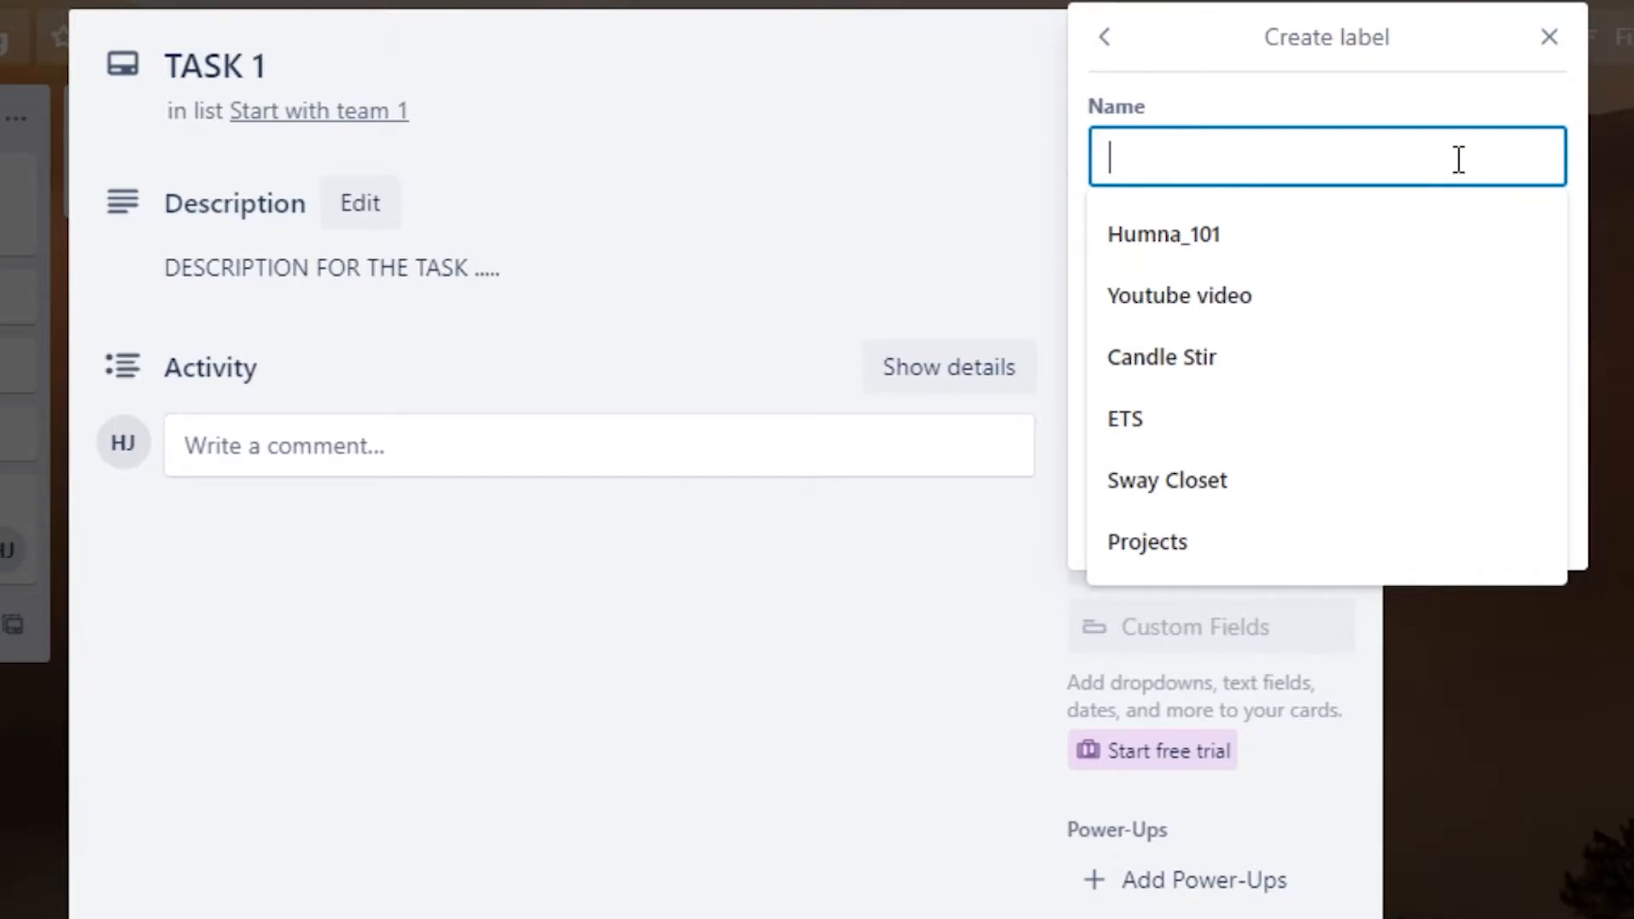
text(CALLS DENIED)
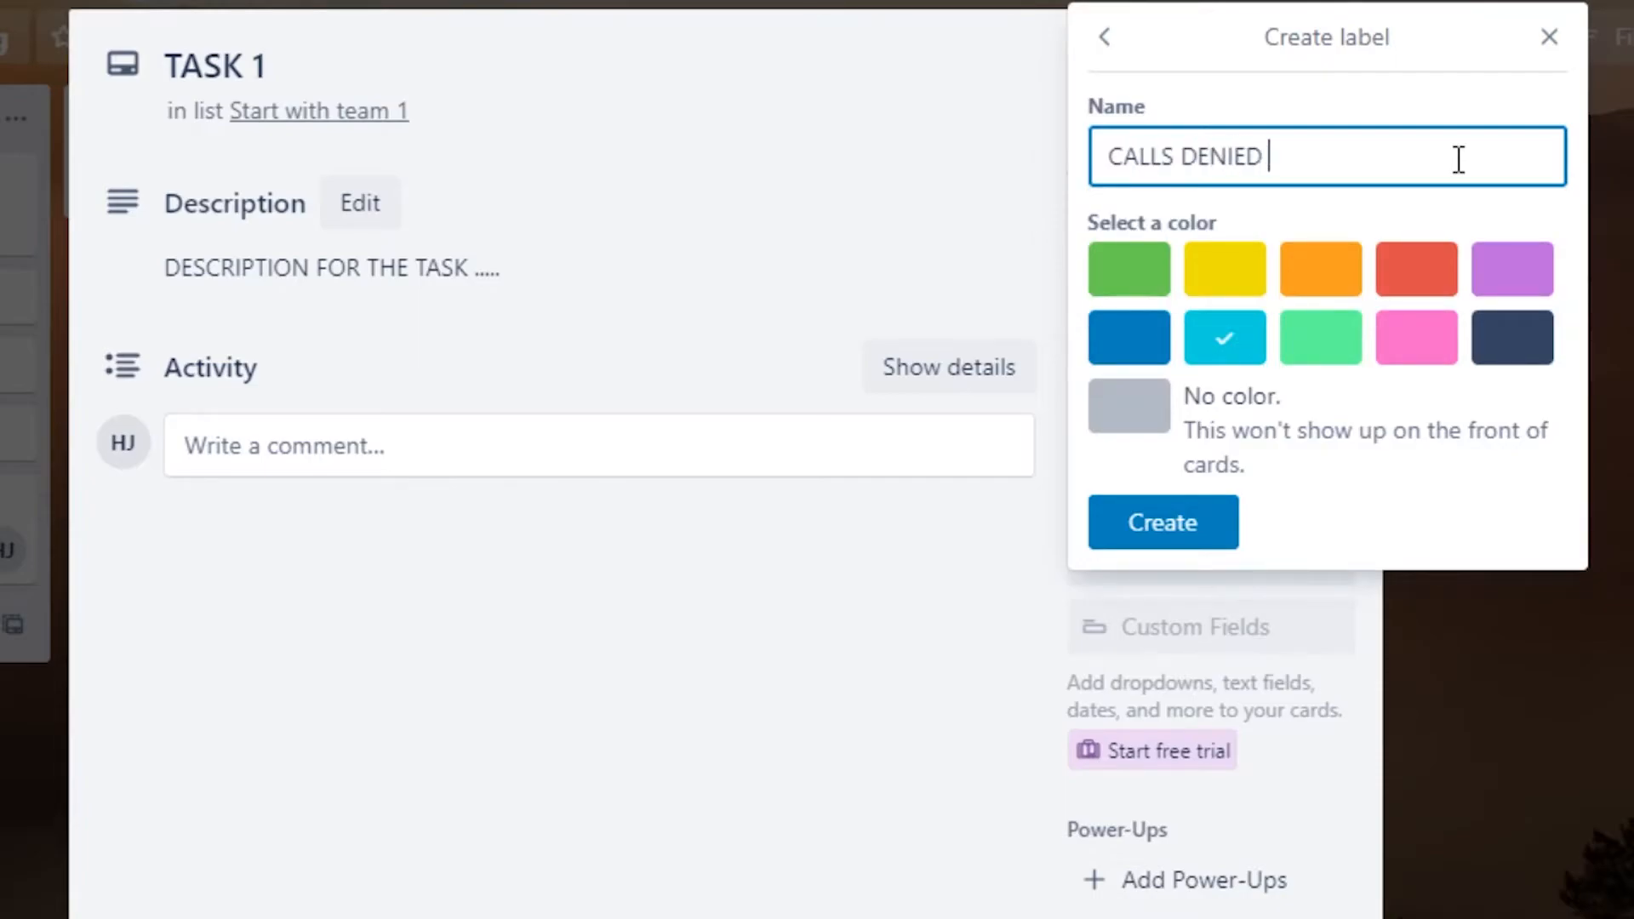
click(1190, 528)
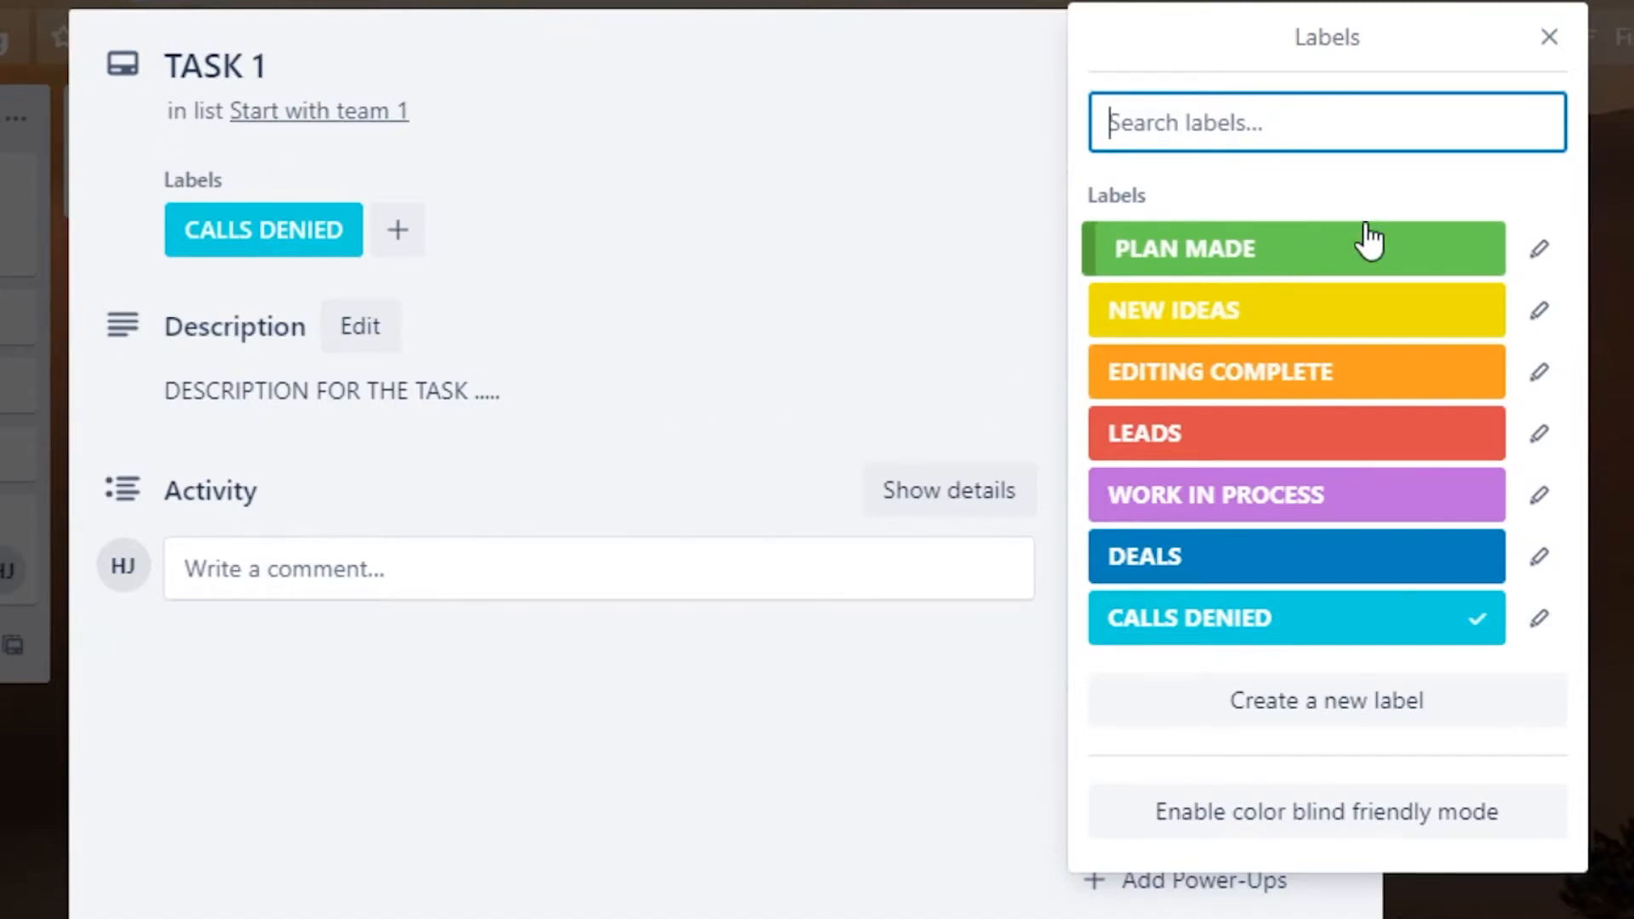
Apply the PLAN MADE and WORK IN PROCESS labels to the TASK 1 card and remove CALLS DENIED from it.
click(1269, 249)
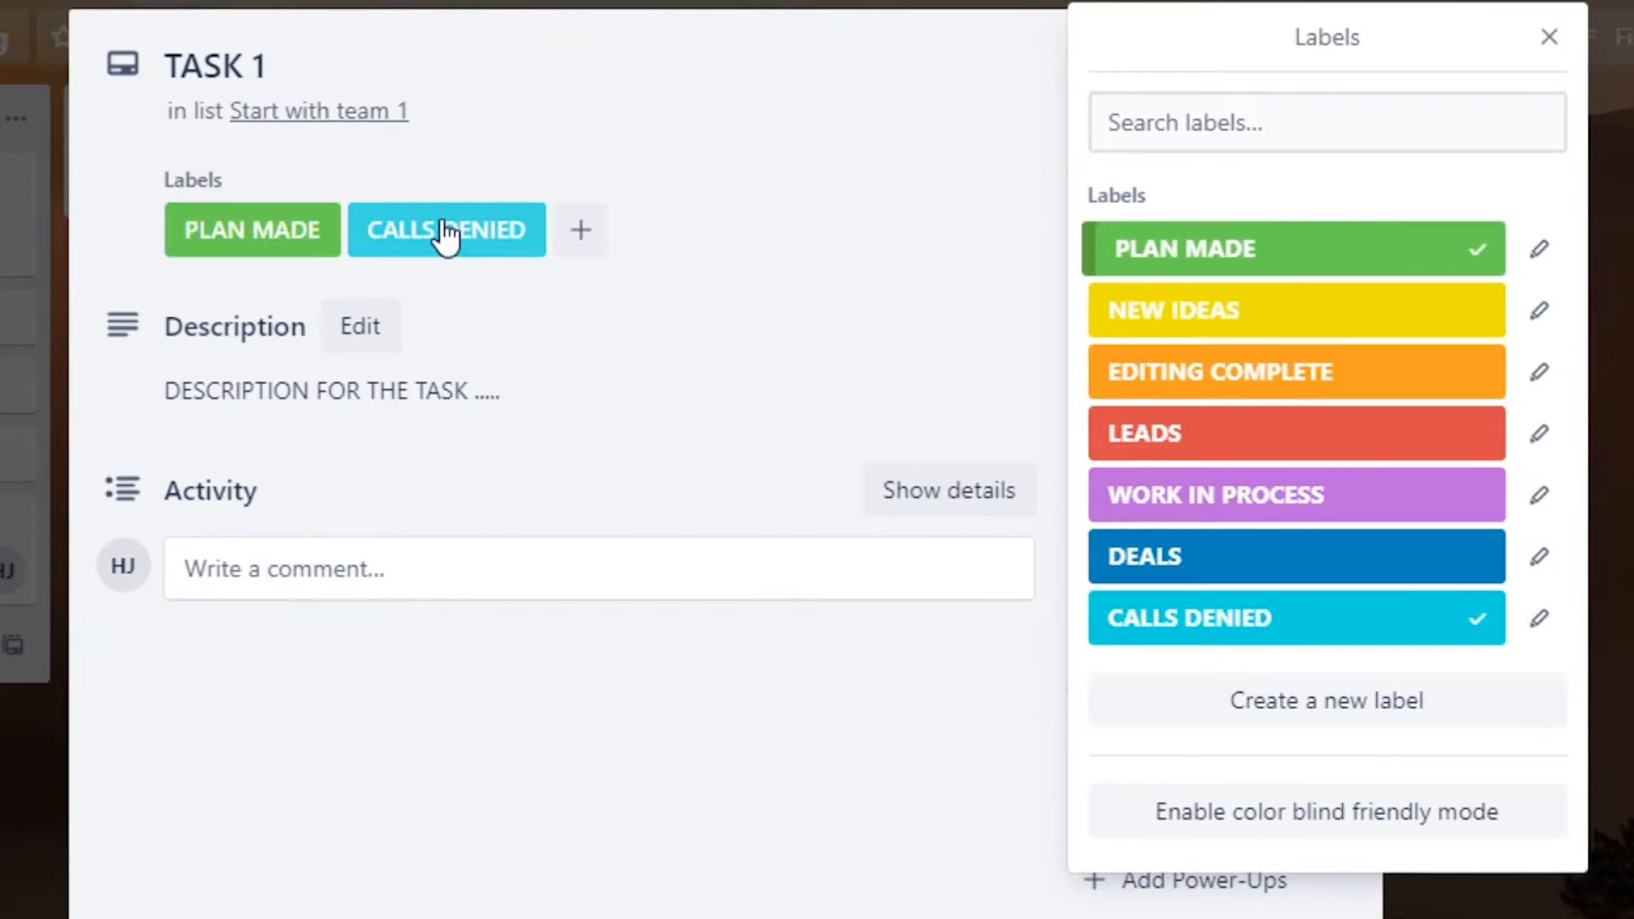
click(480, 243)
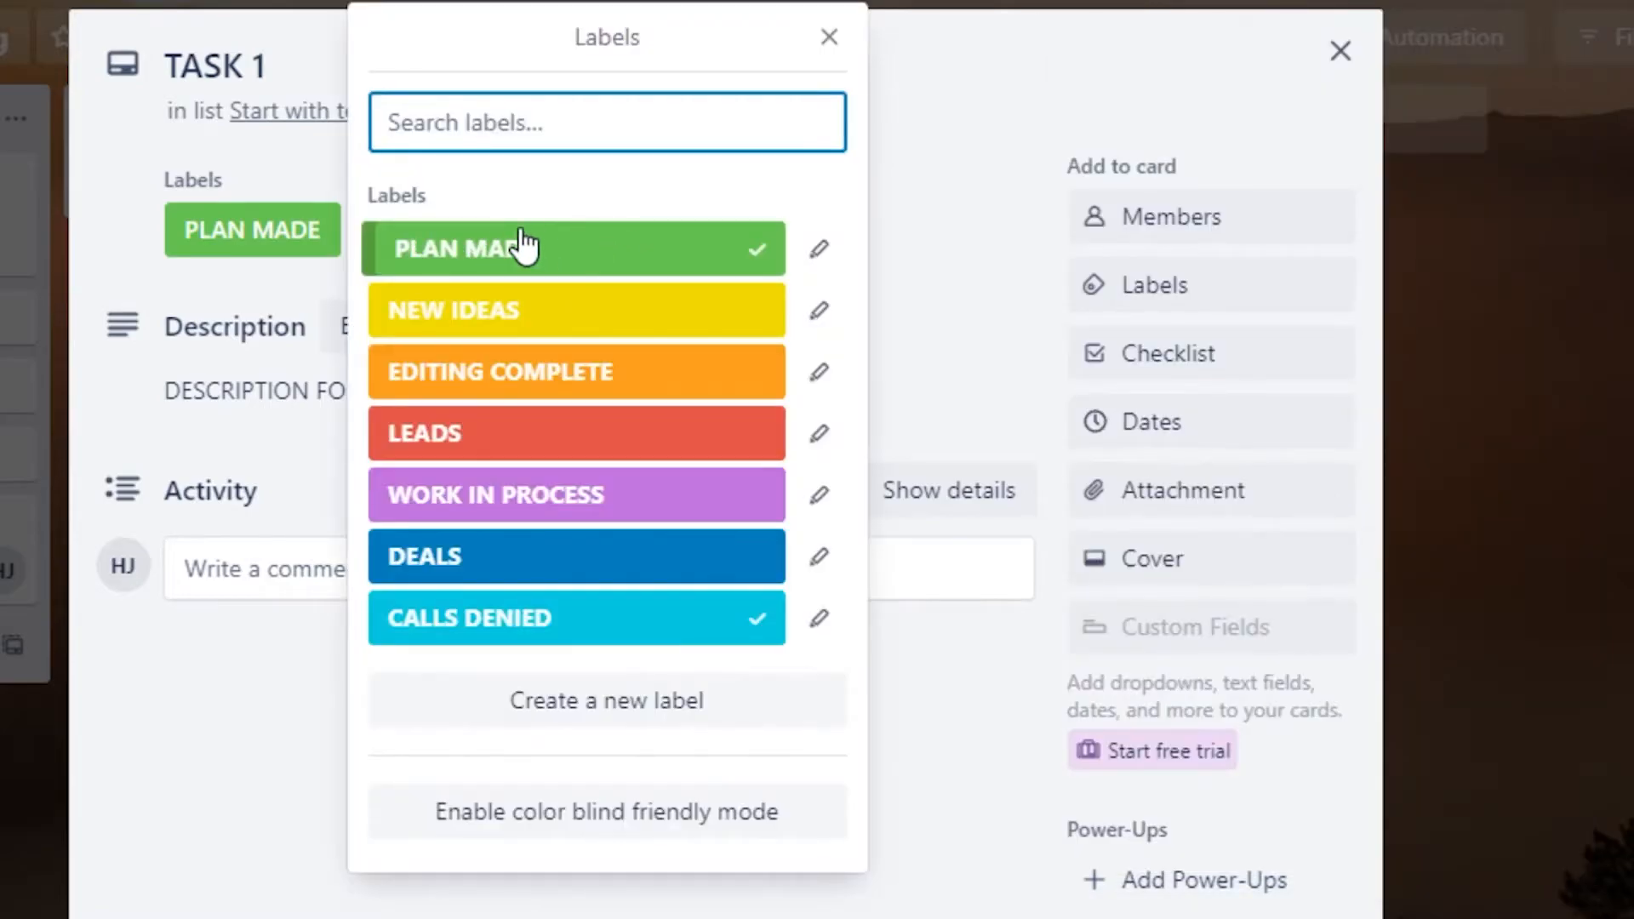
click(764, 624)
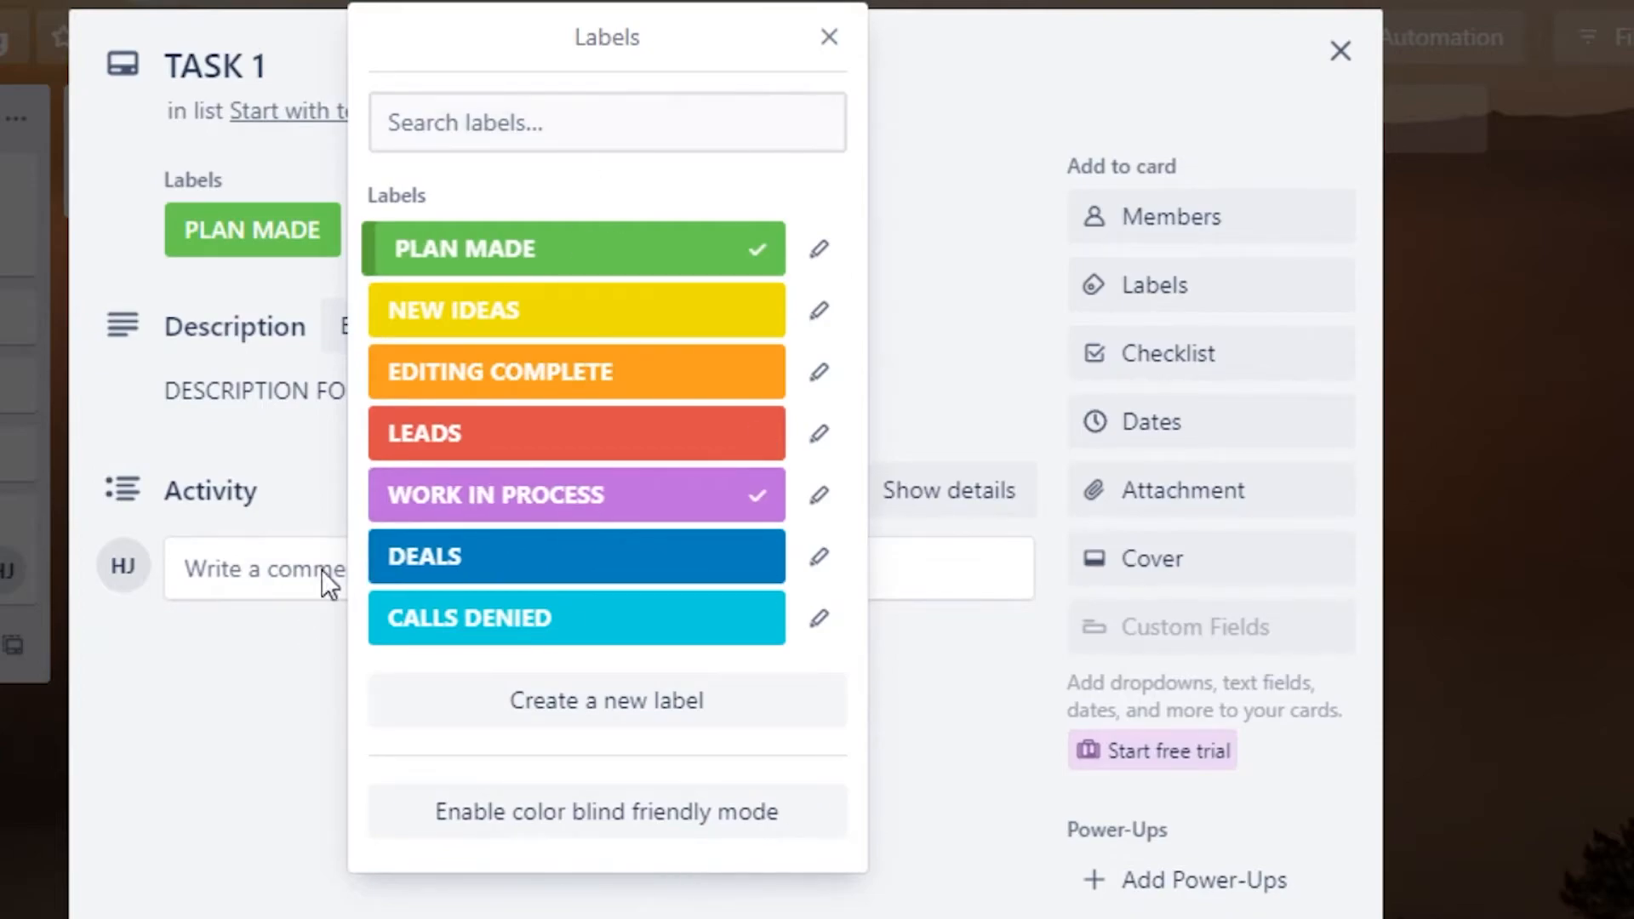
click(292, 769)
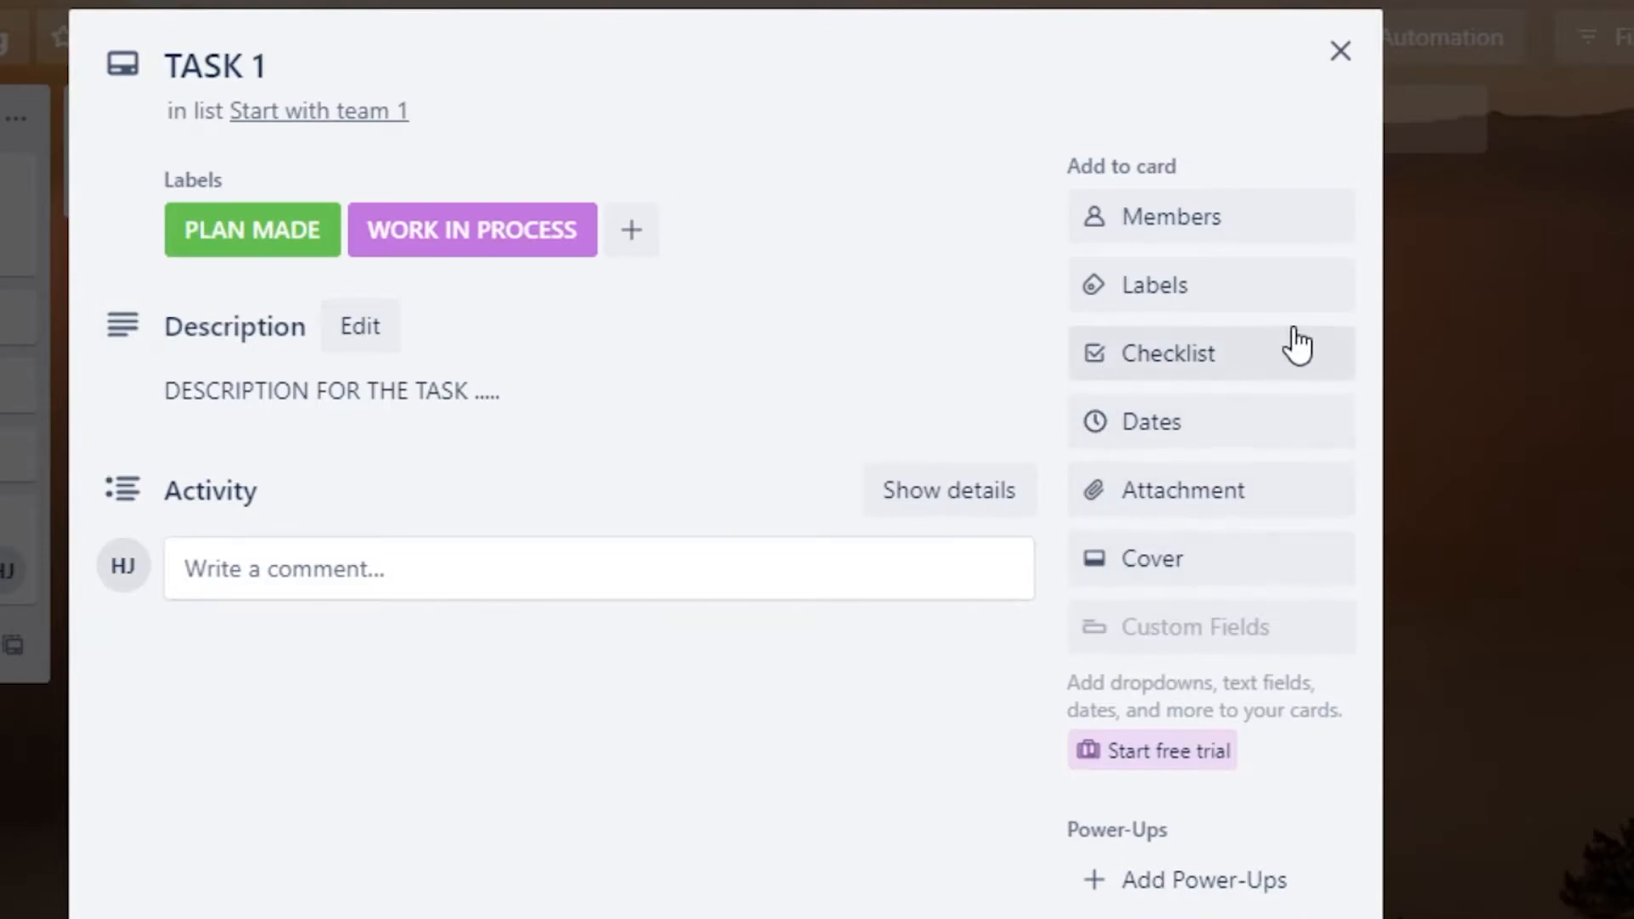
Examine the checklist, dates and attachment options of the TASK 1 card without adding anything.
click(1170, 366)
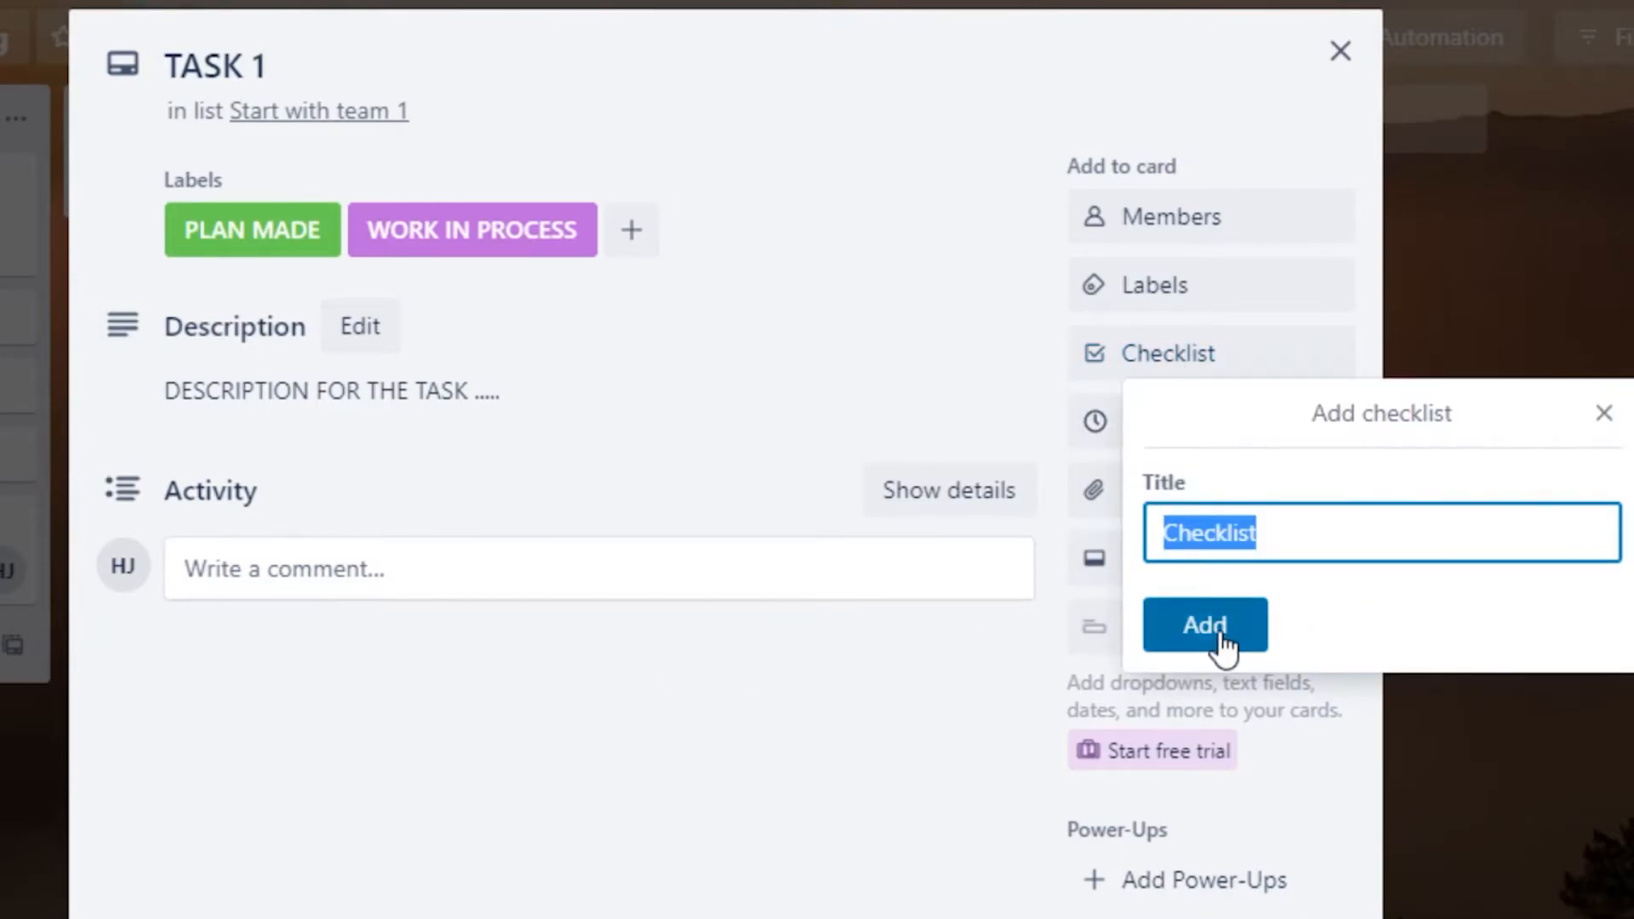
click(771, 425)
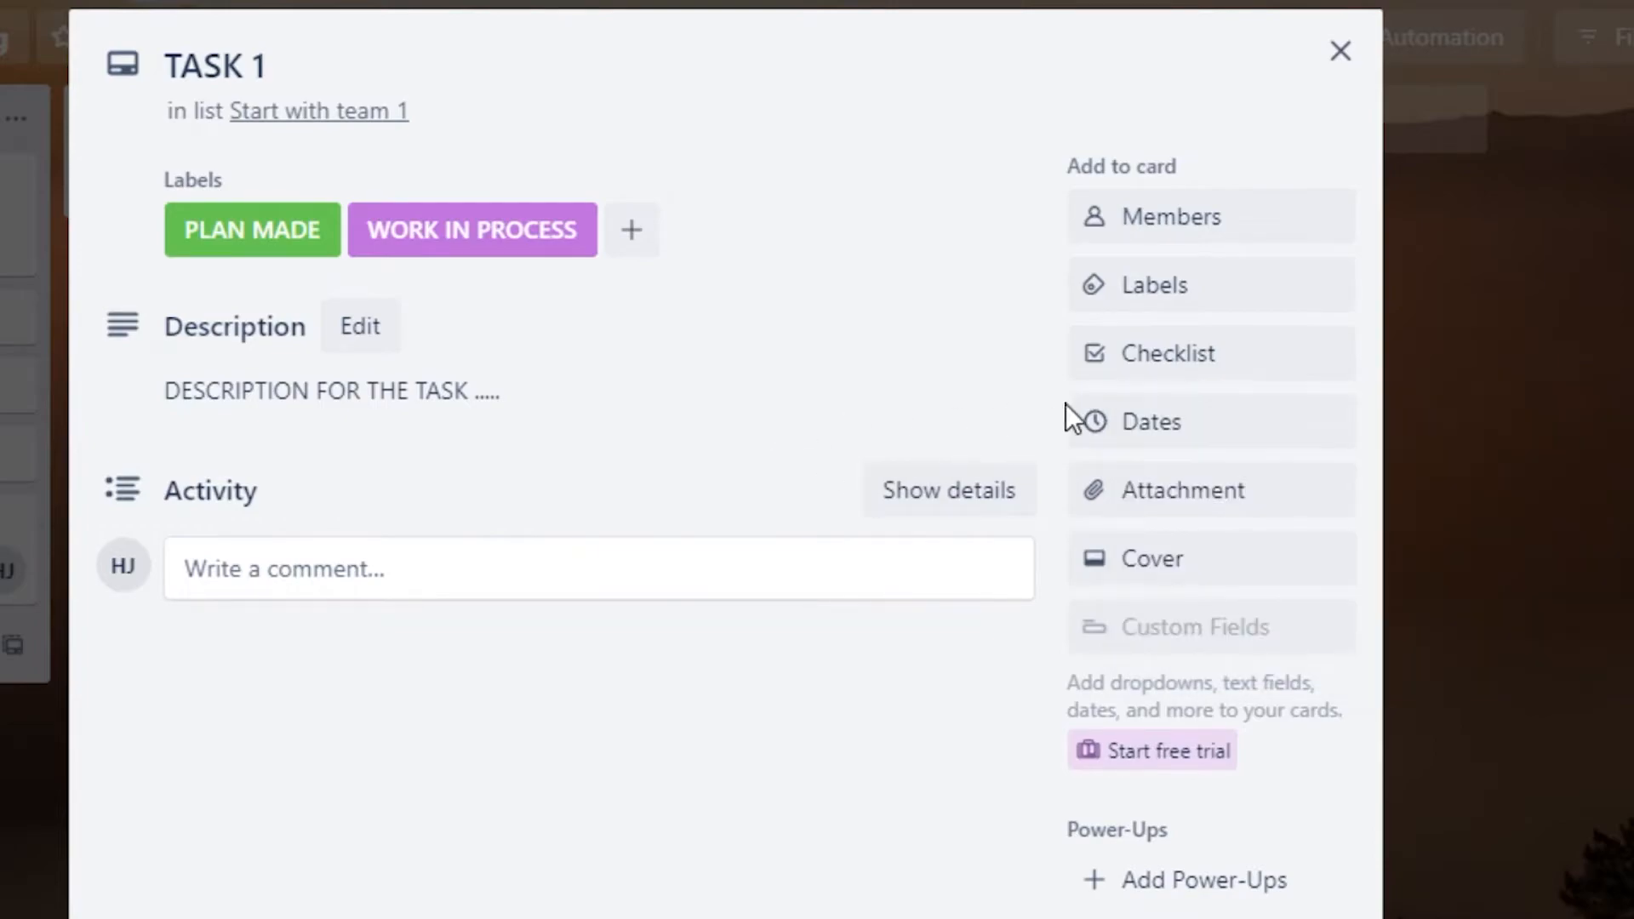
click(1177, 451)
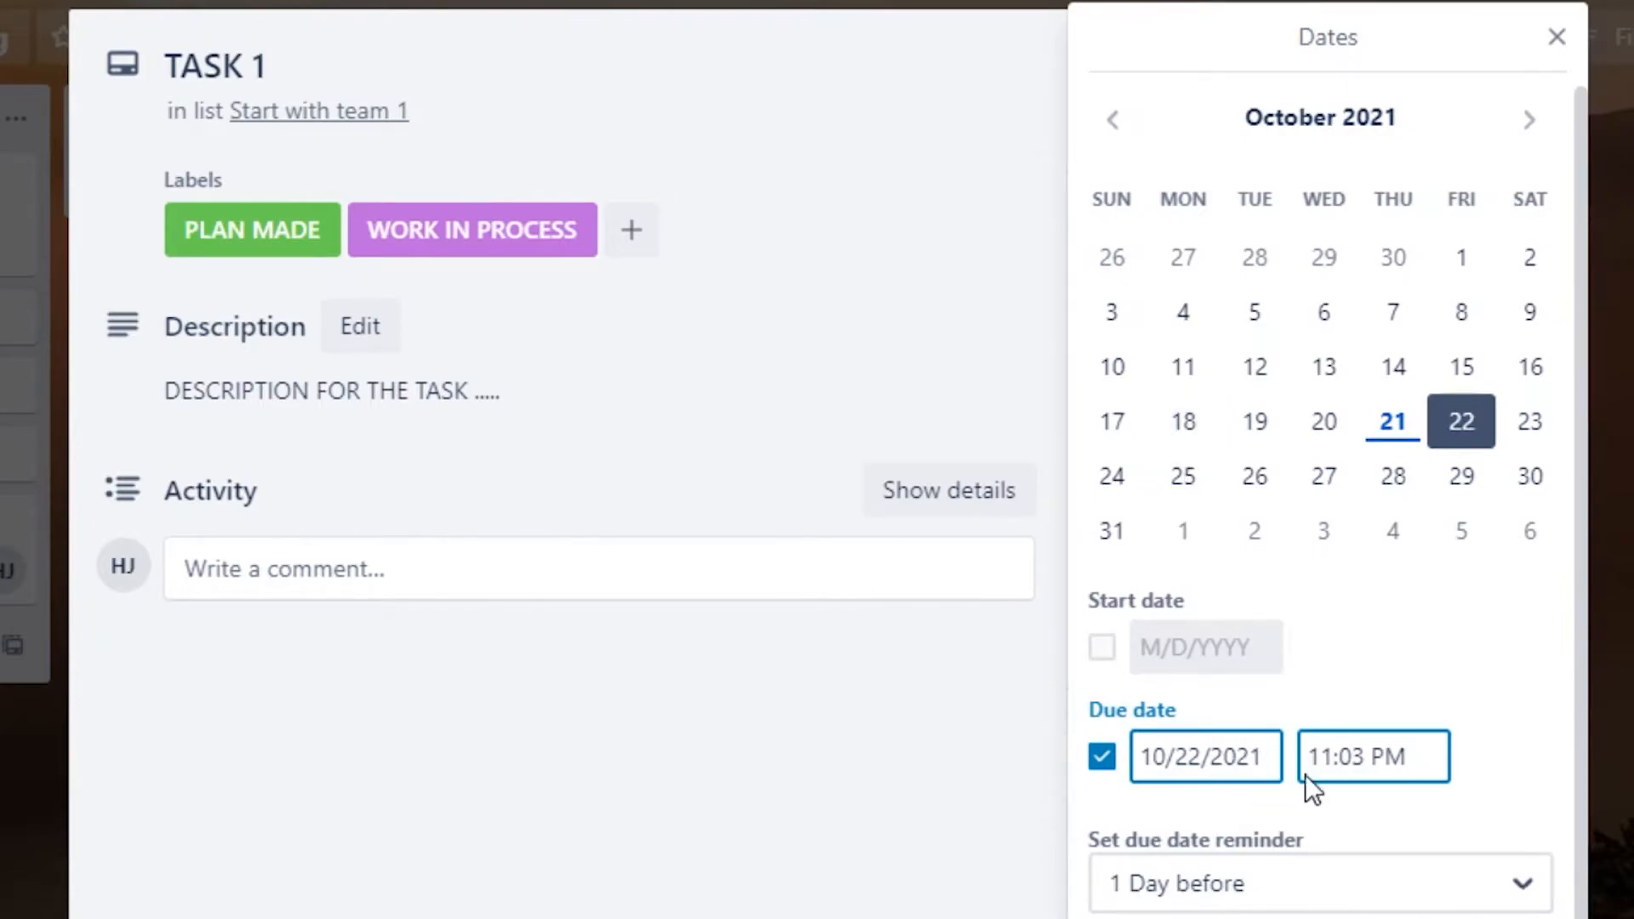
click(1556, 39)
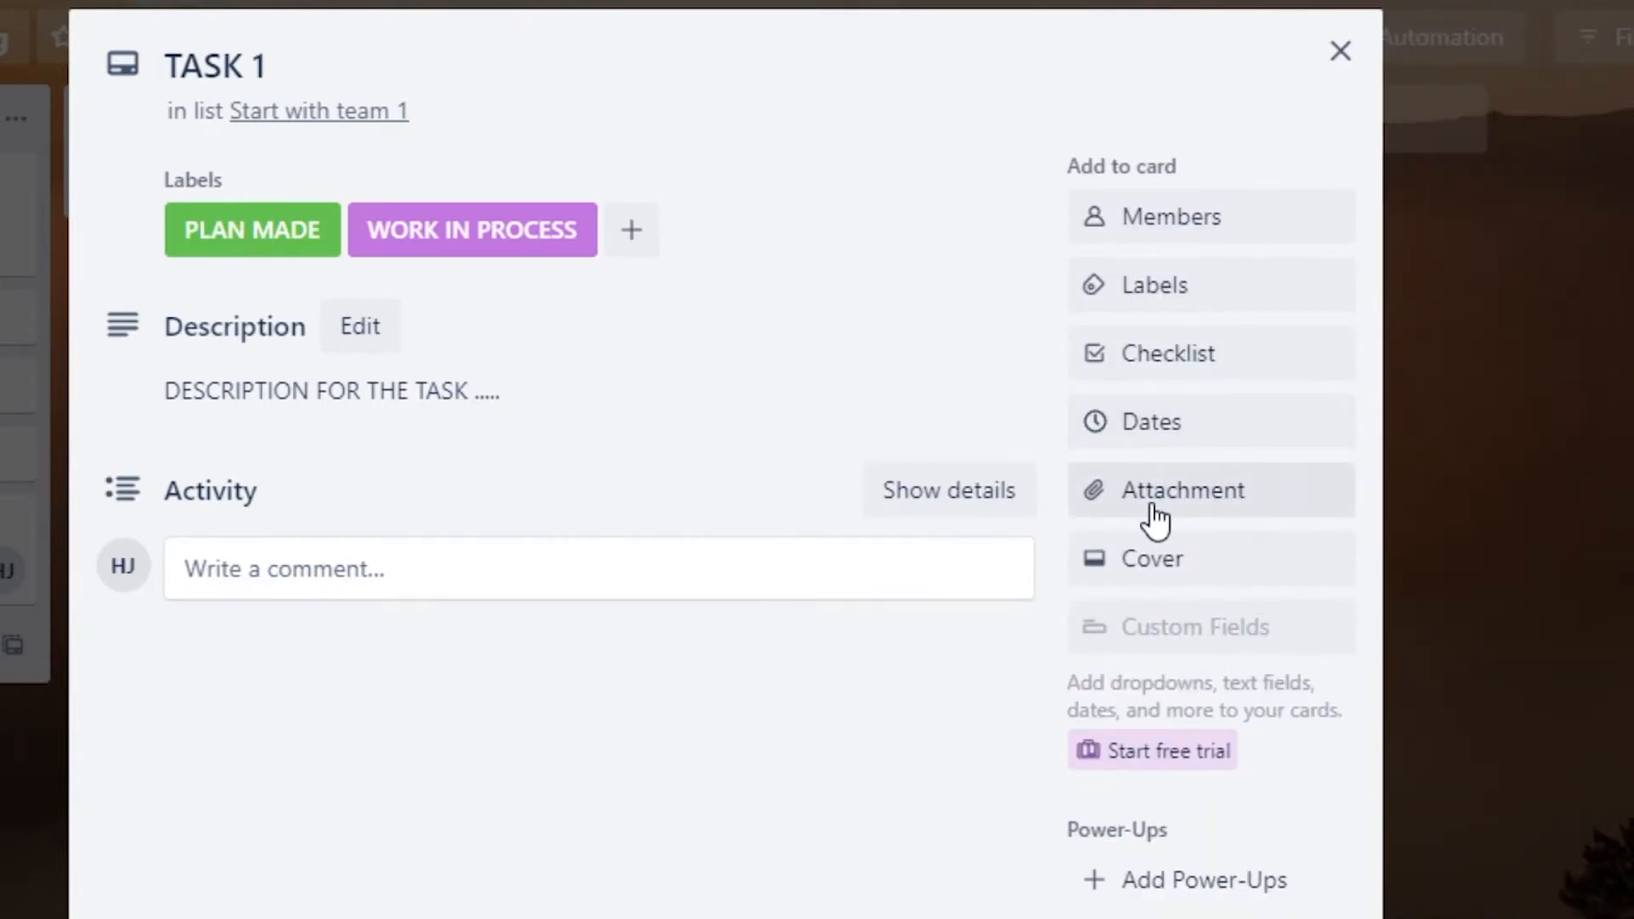
click(1155, 515)
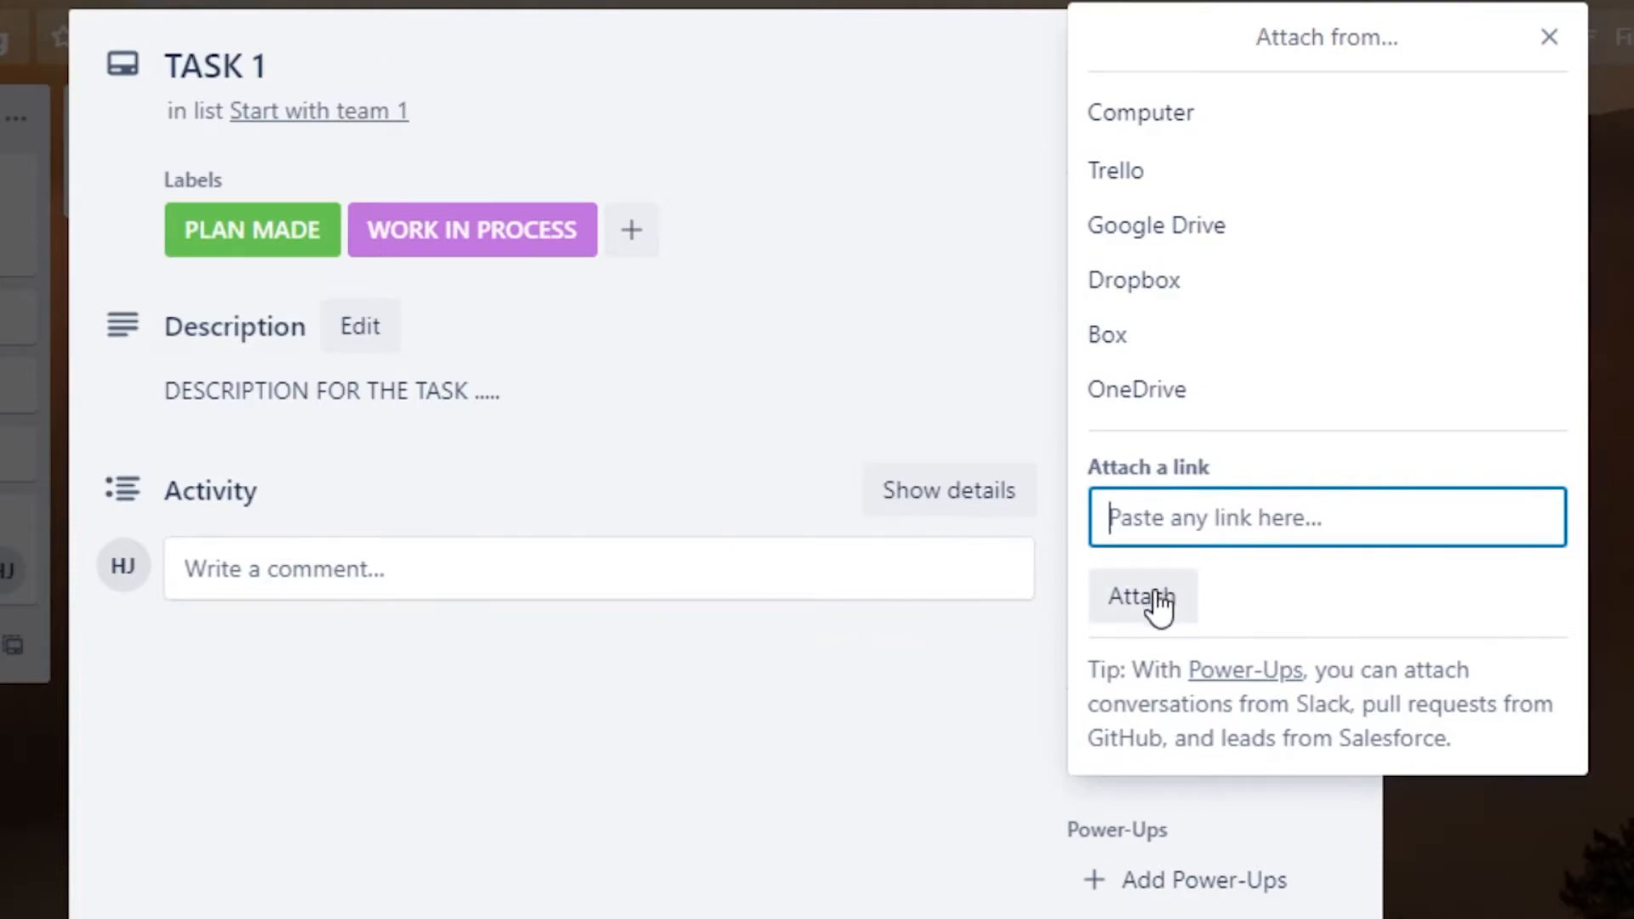
click(1552, 37)
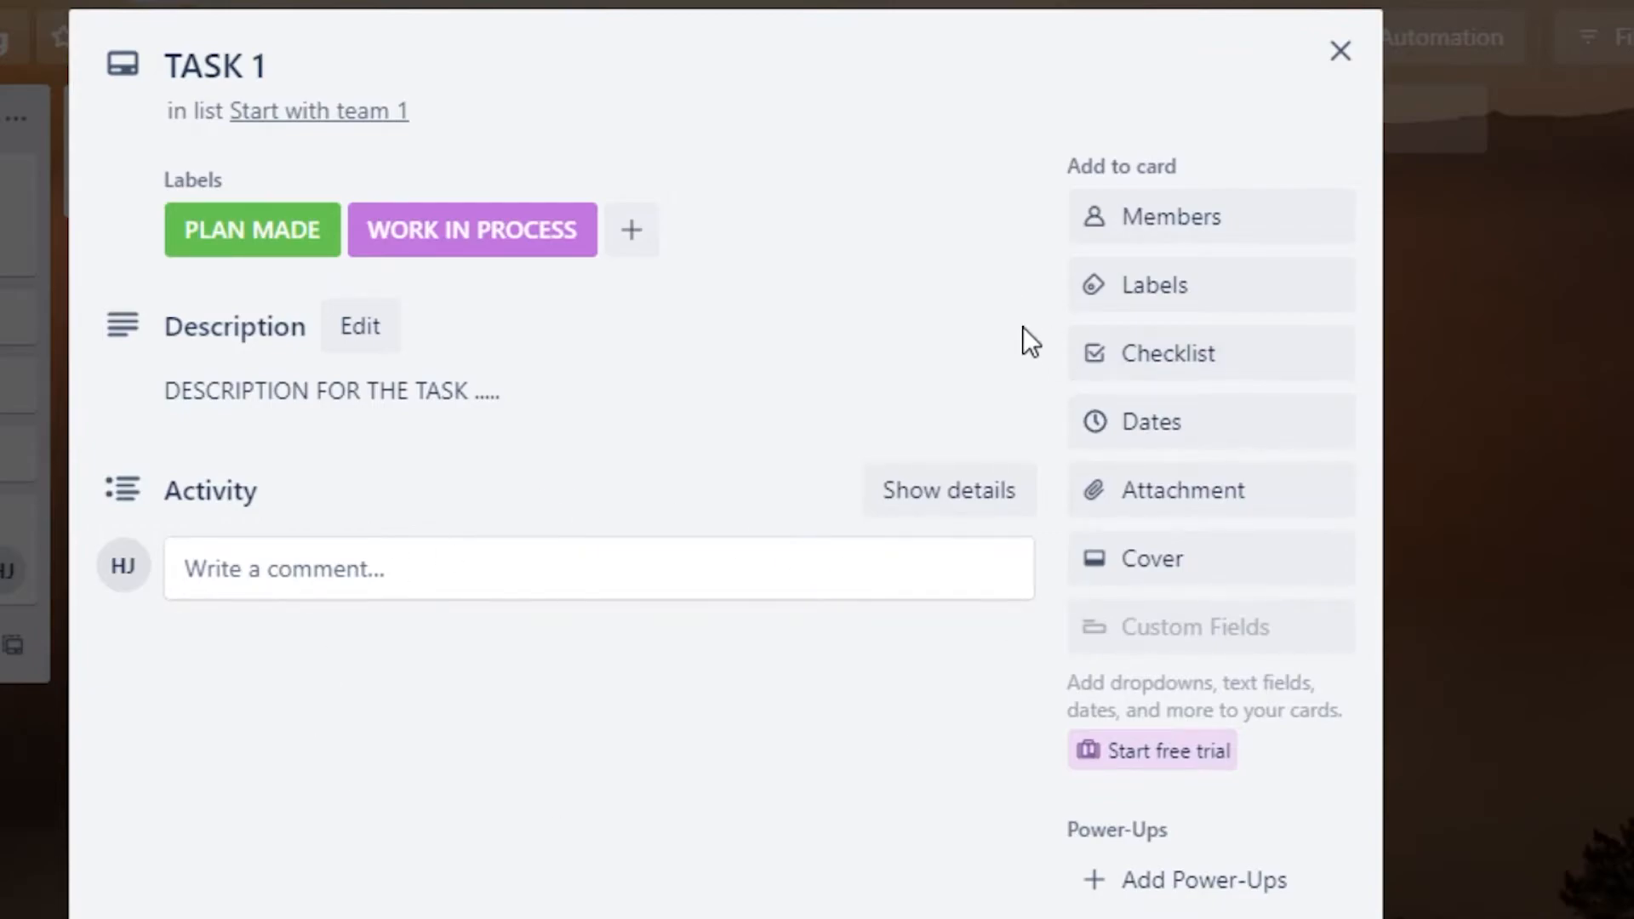
Set the purple-red rocky landscape image from Unsplash as the TASK 1 card's cover.
click(1144, 558)
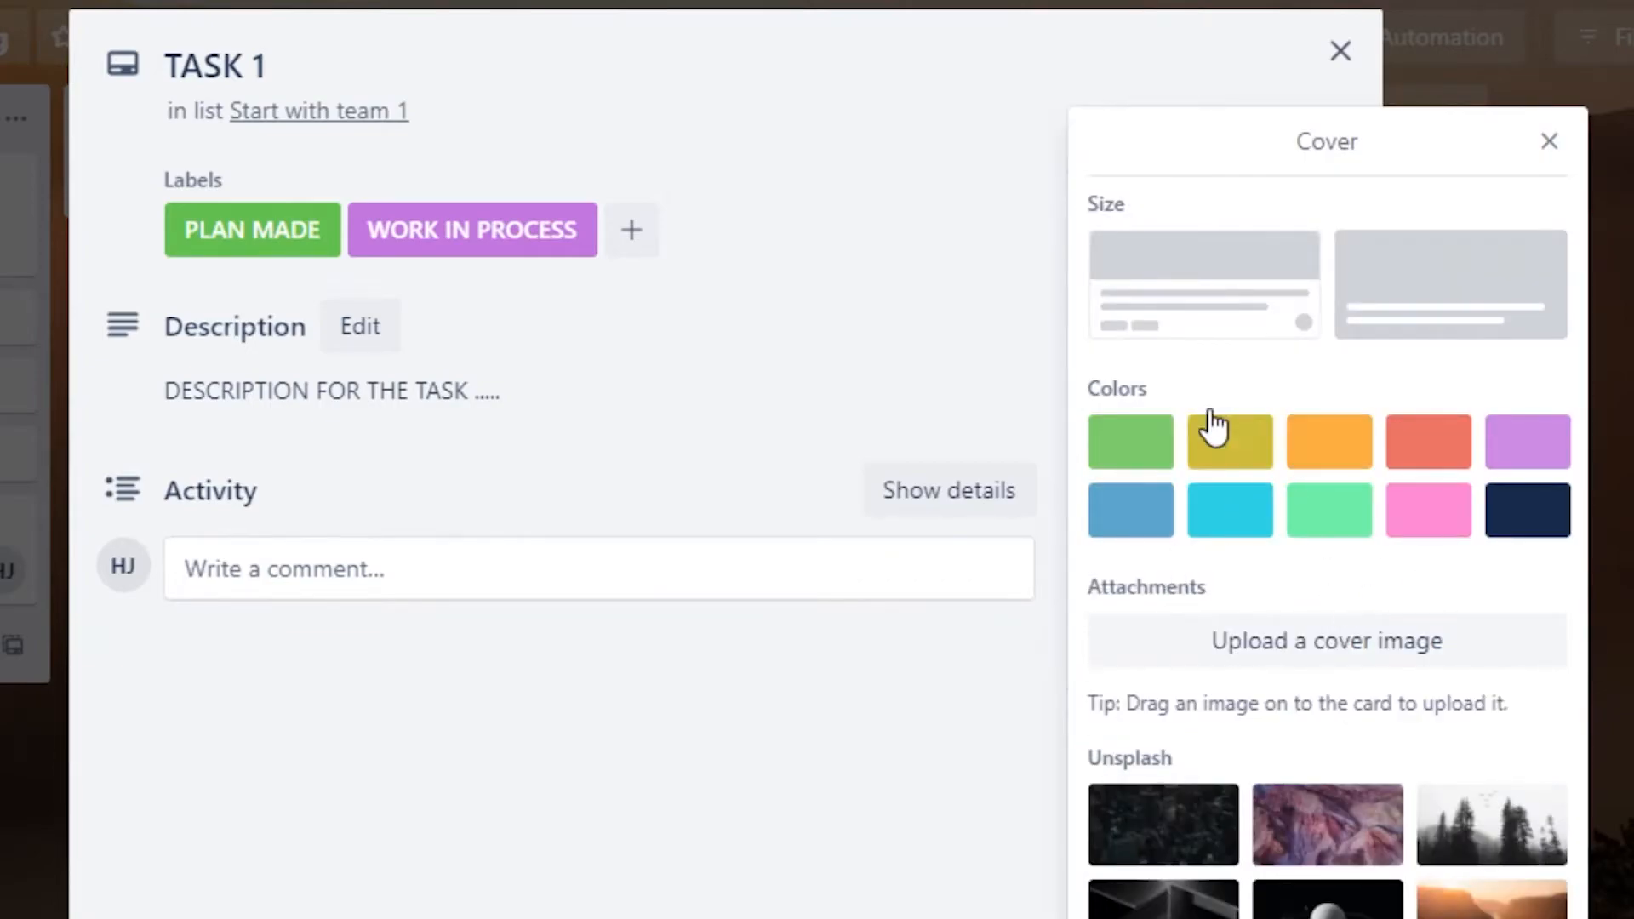
click(1330, 838)
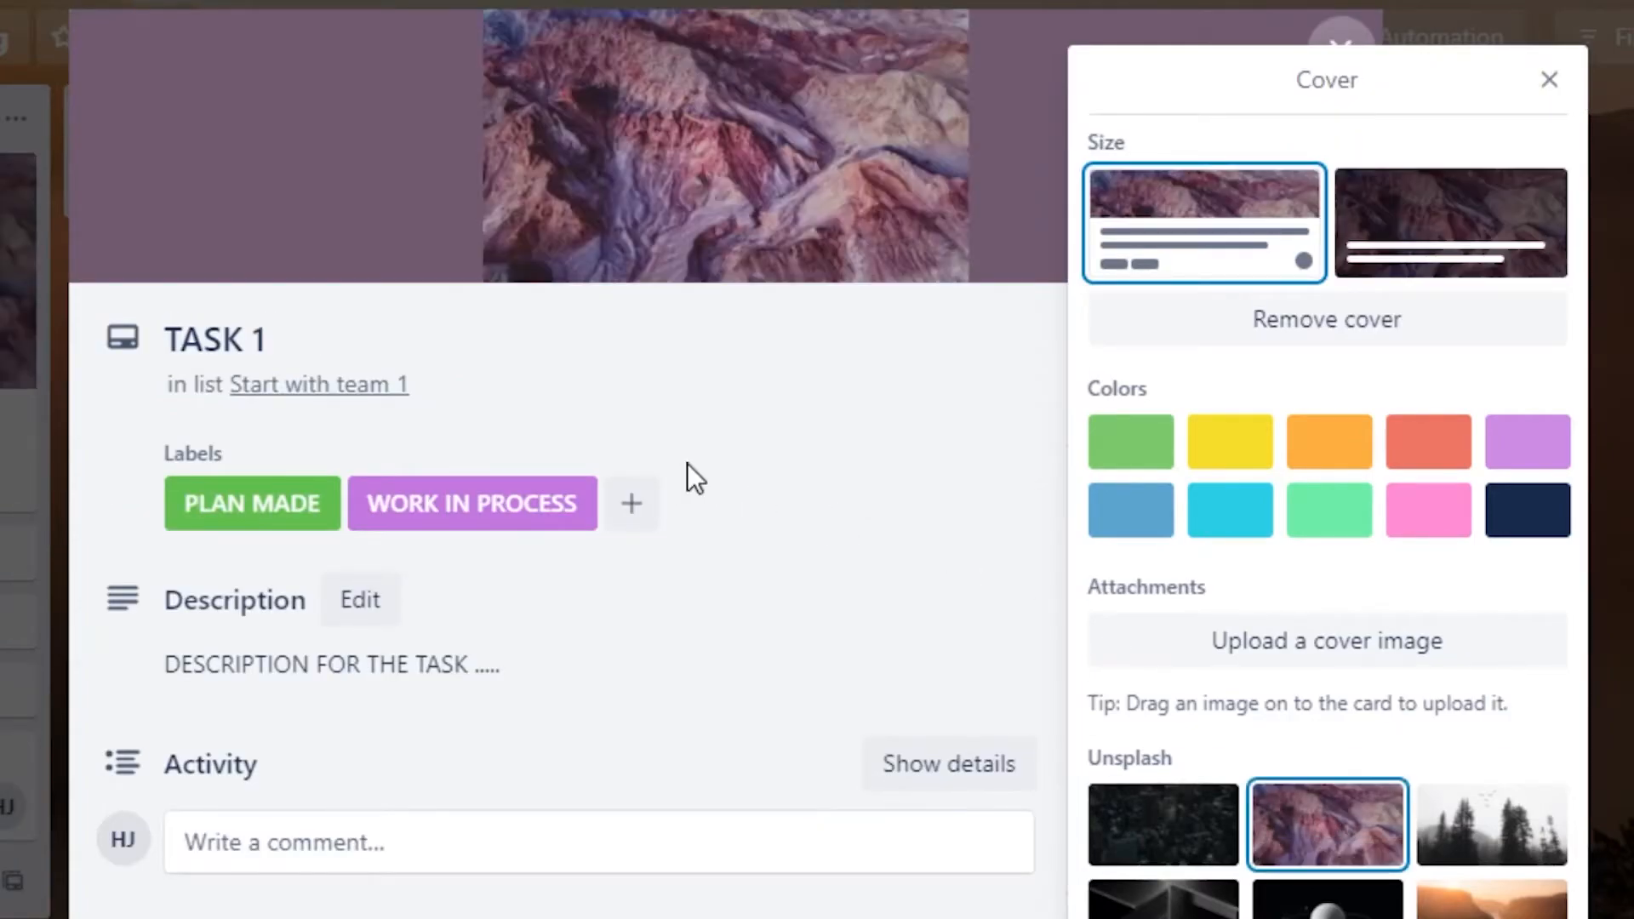
click(372, 225)
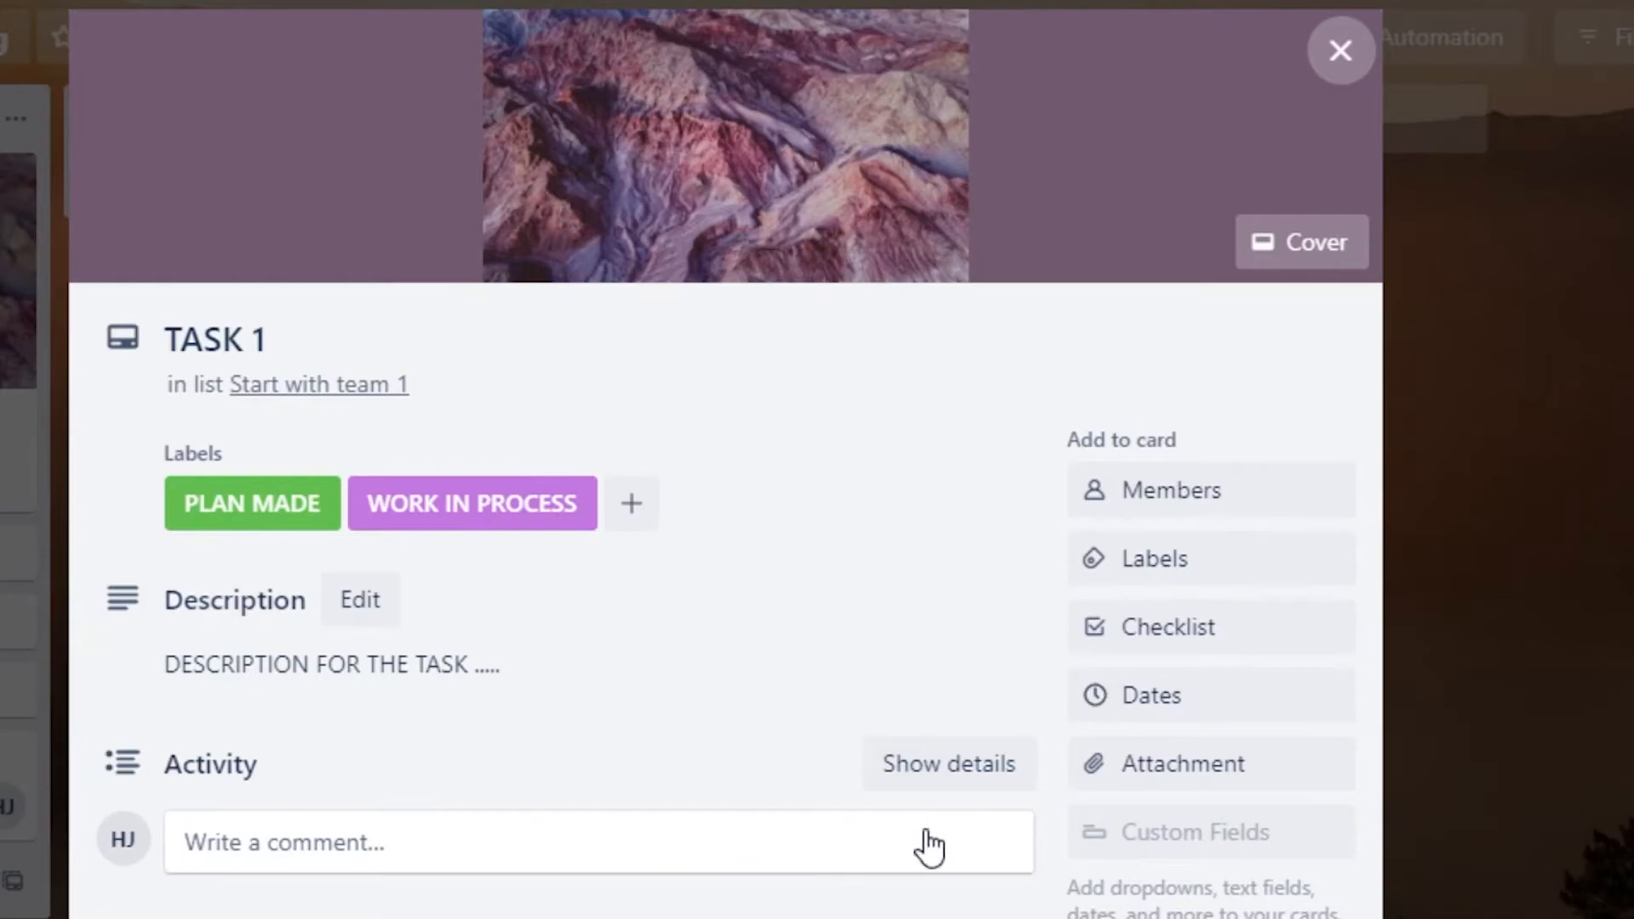
Examine the TASK 1 card's actions and sharing options, and close the card.
scroll(723, 460, down, 10)
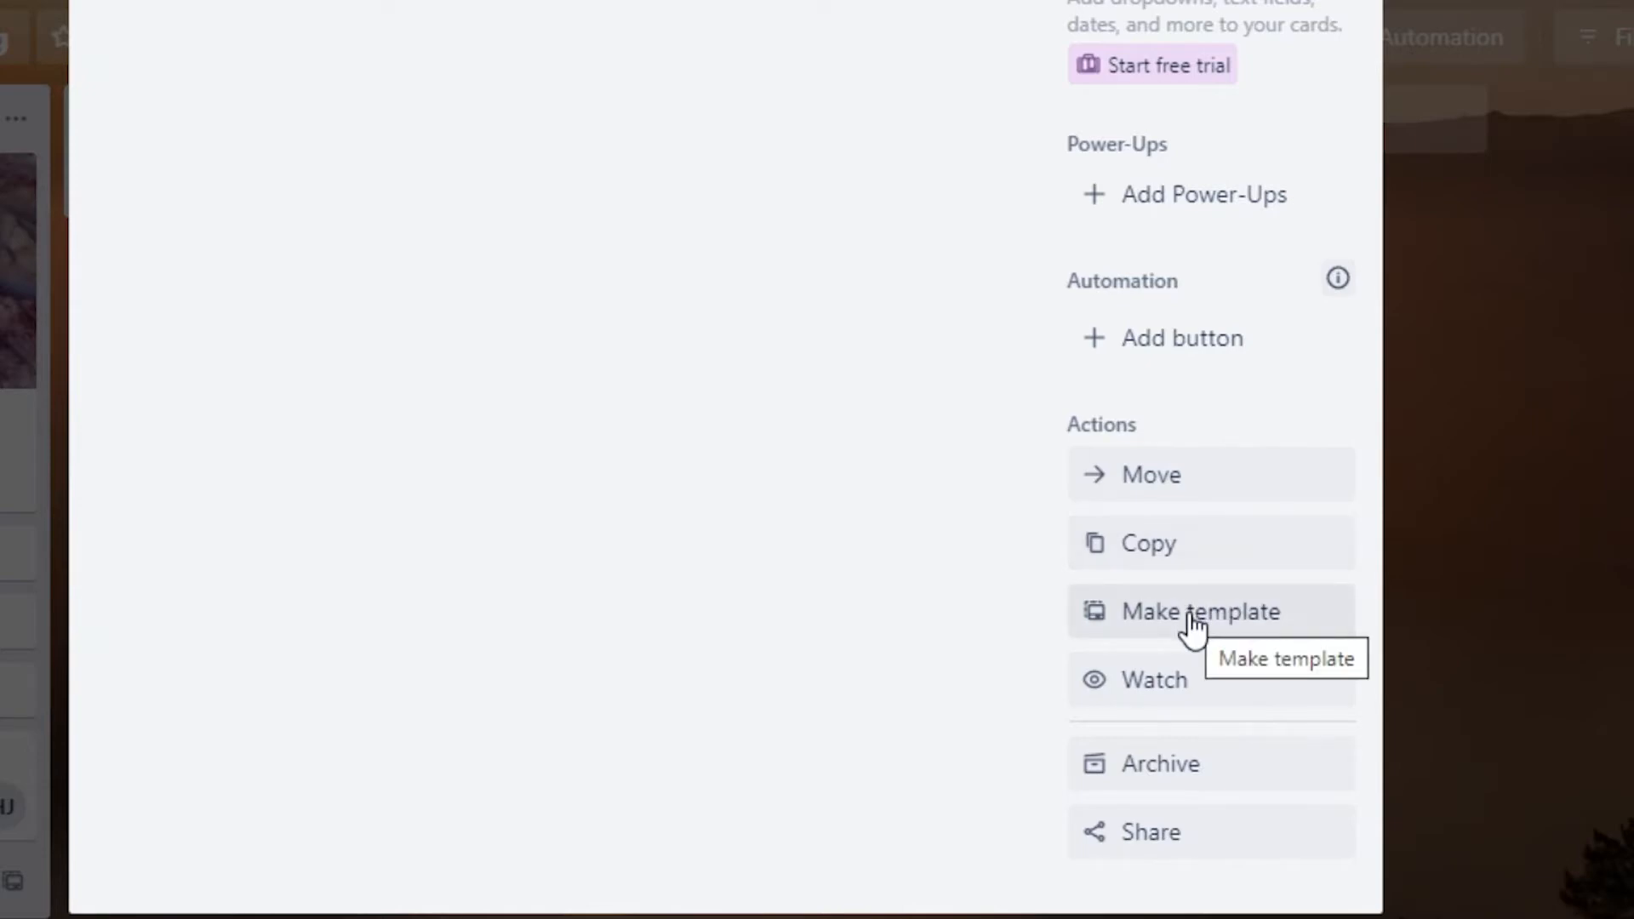
click(1191, 836)
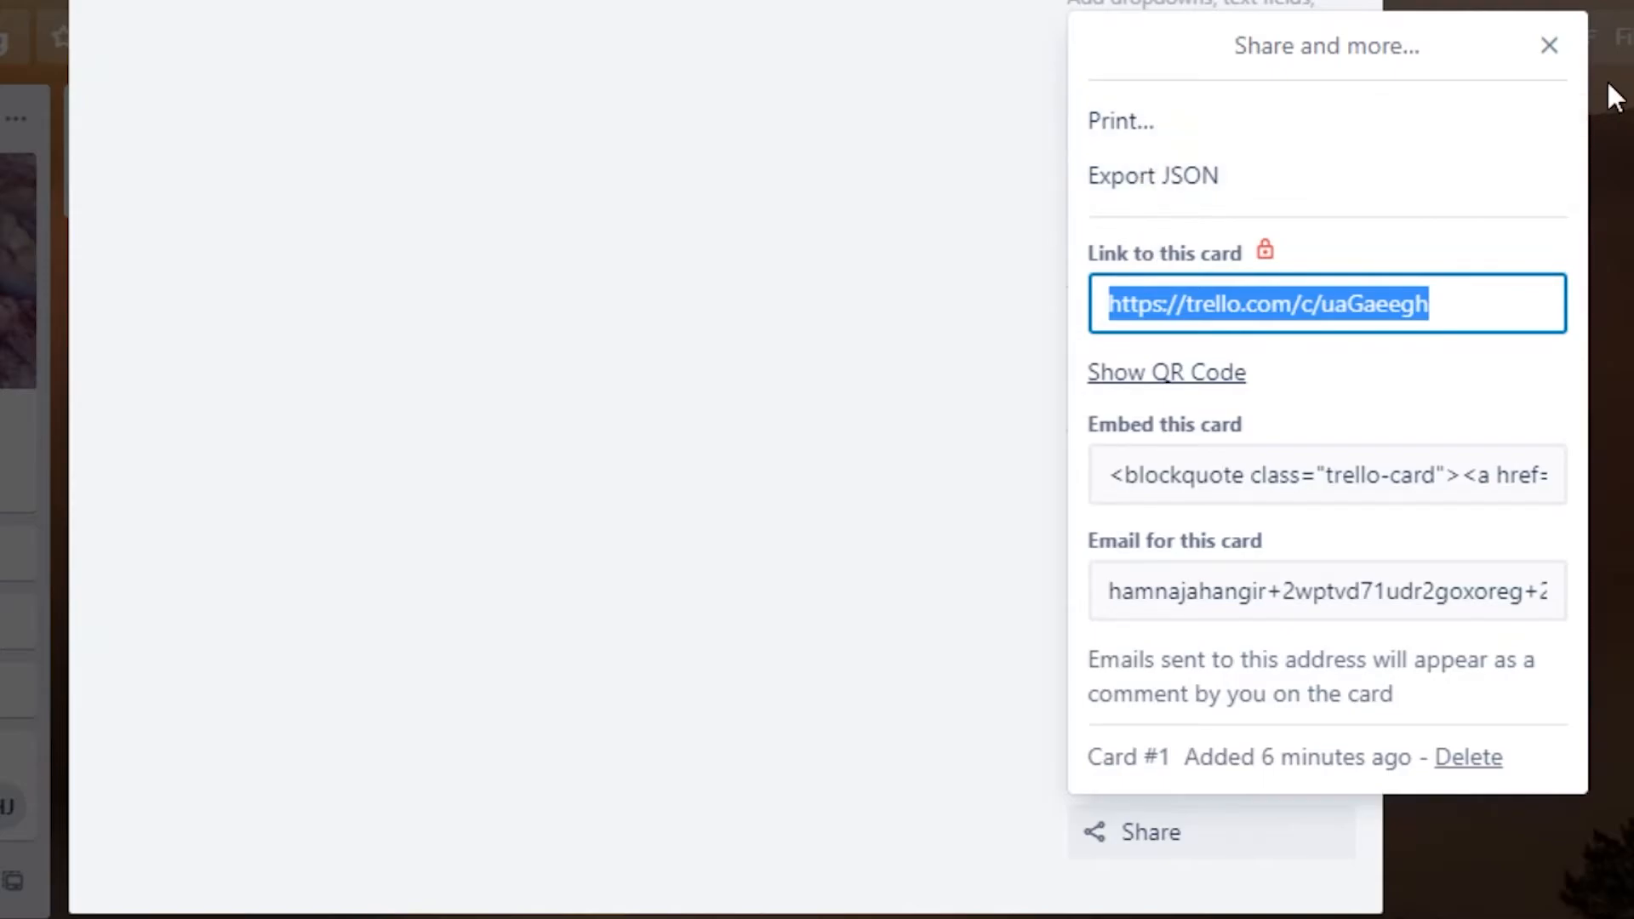
click(1549, 45)
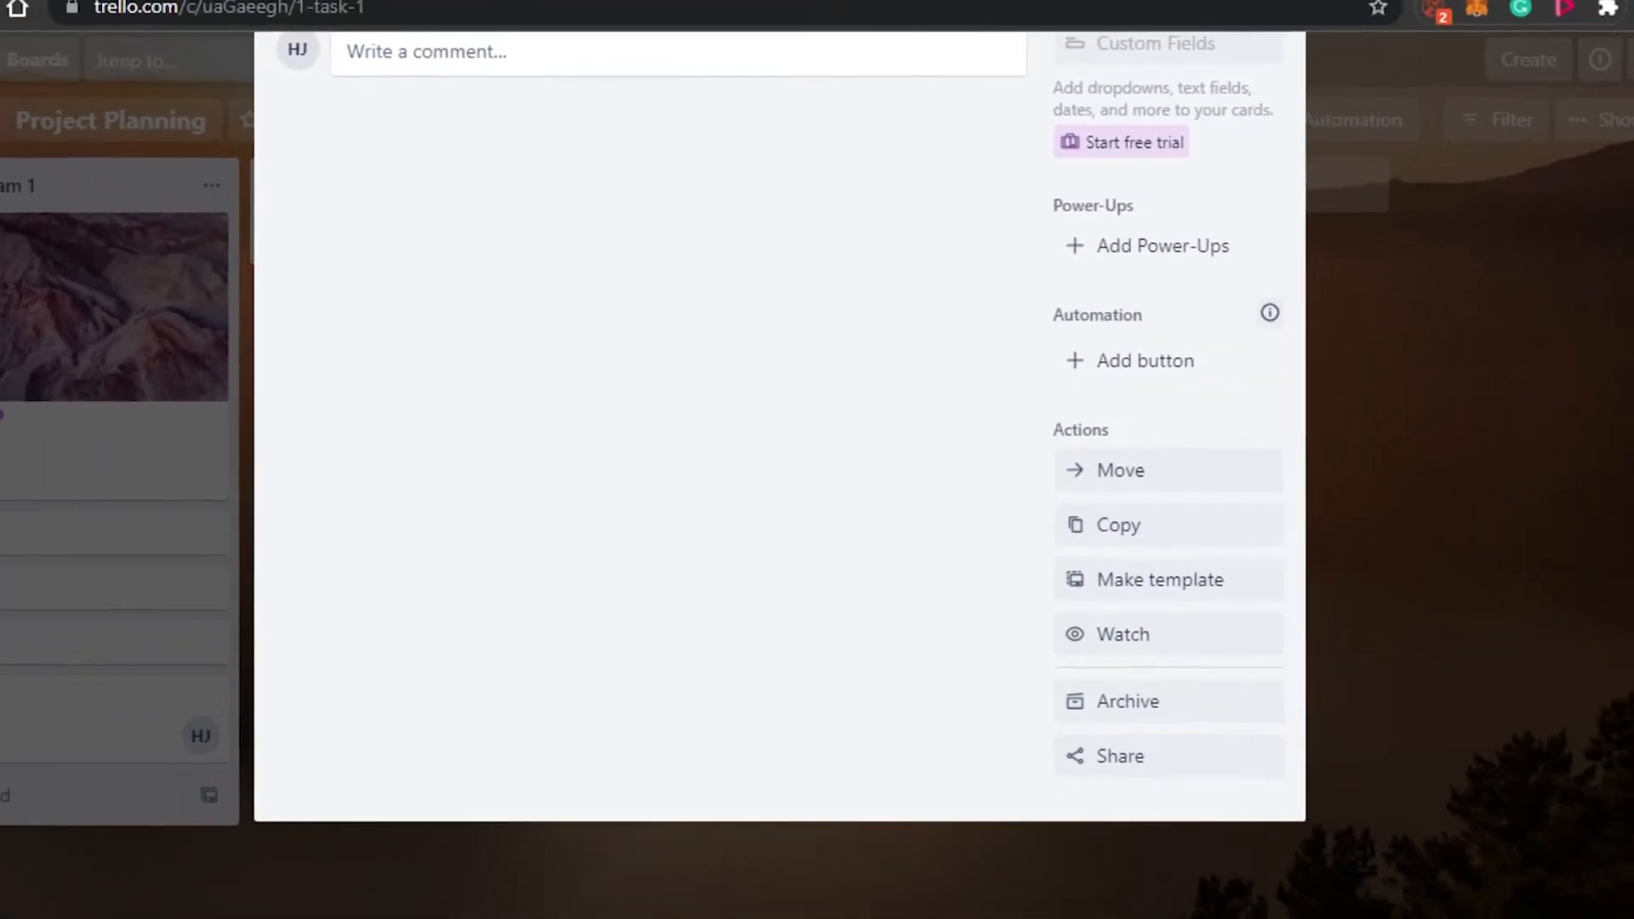
drag(1628, 589, 1629, 307)
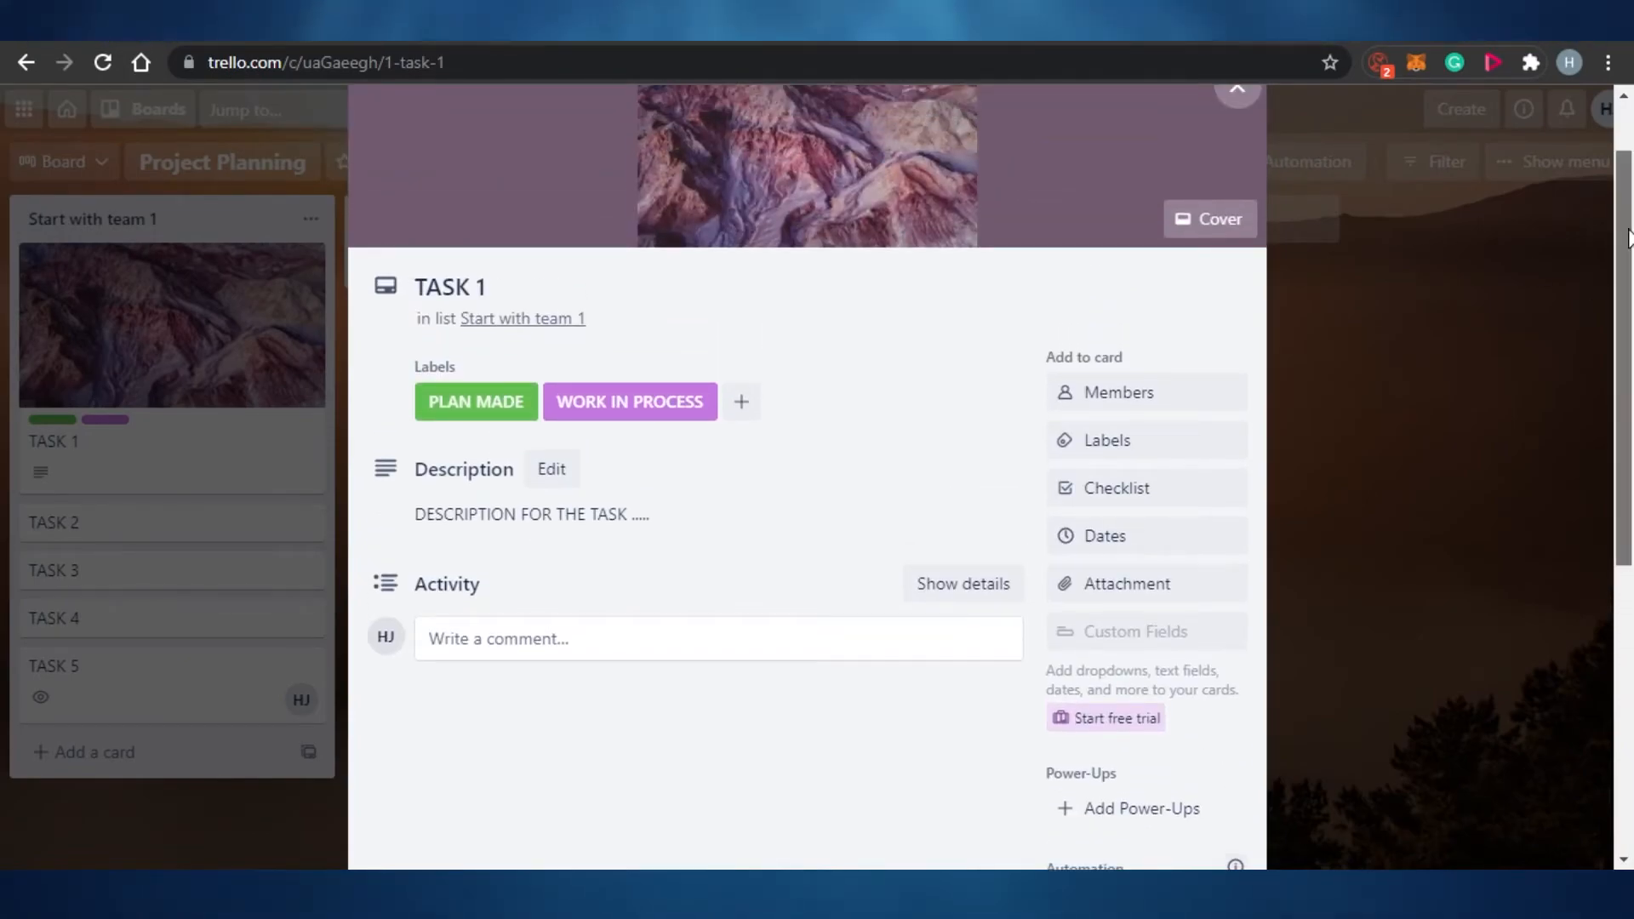
drag(1629, 242, 1626, 121)
click(1236, 173)
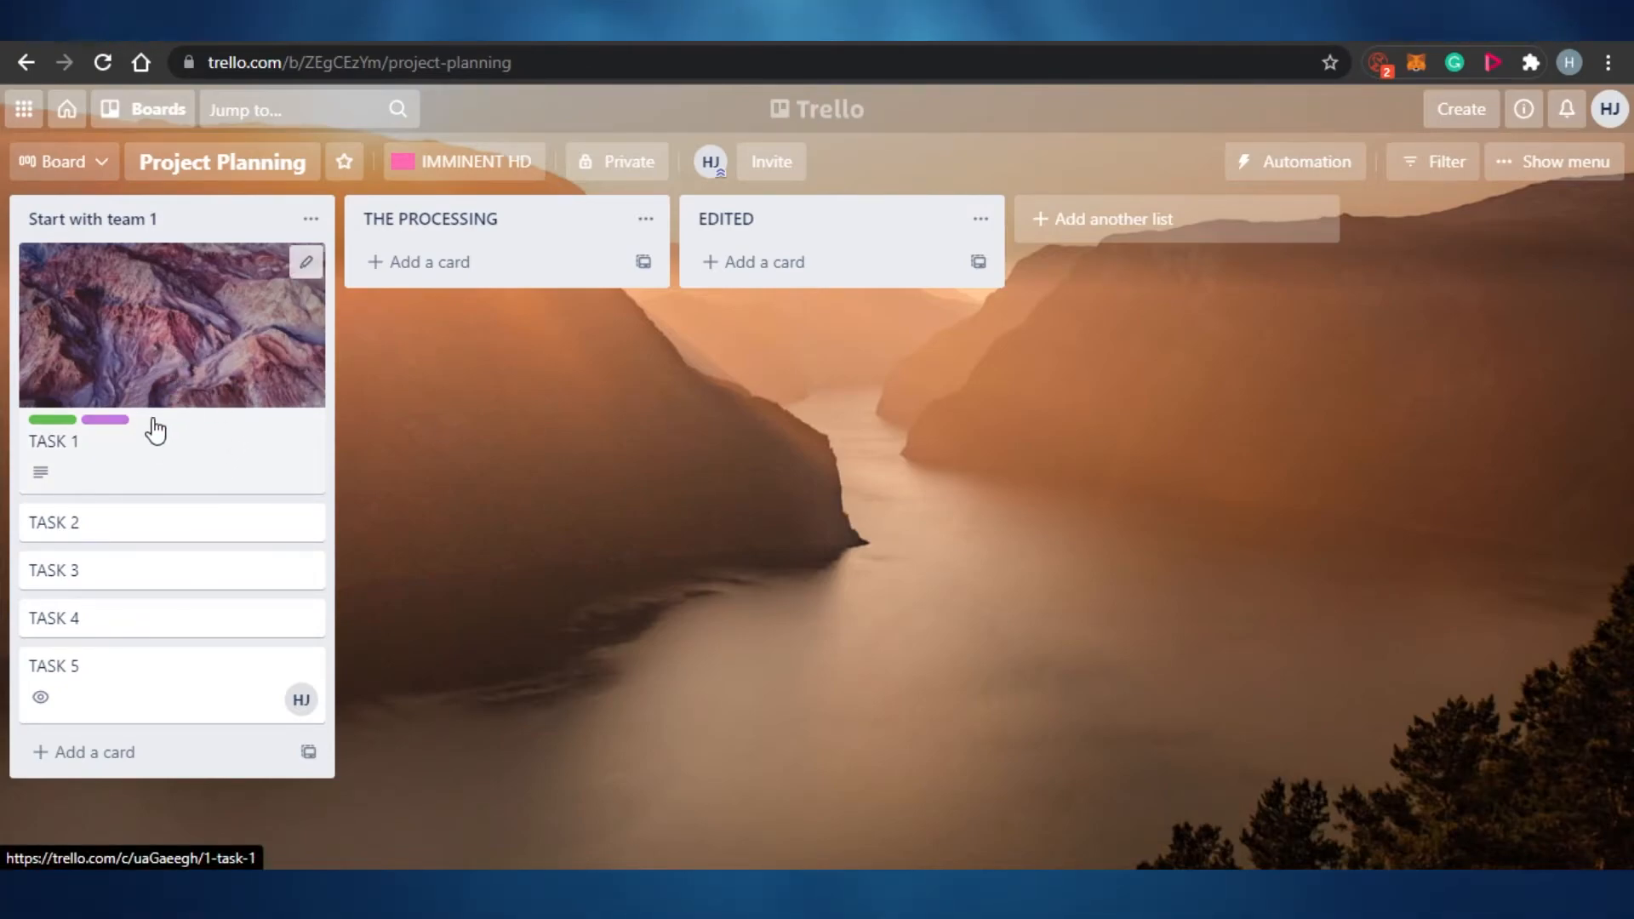
Move the TASK 1 card to THE PROCESSING, TASK 2 to EDITED, and TASK 5 to a newly added COMPLETE list.
drag(166, 374, 494, 359)
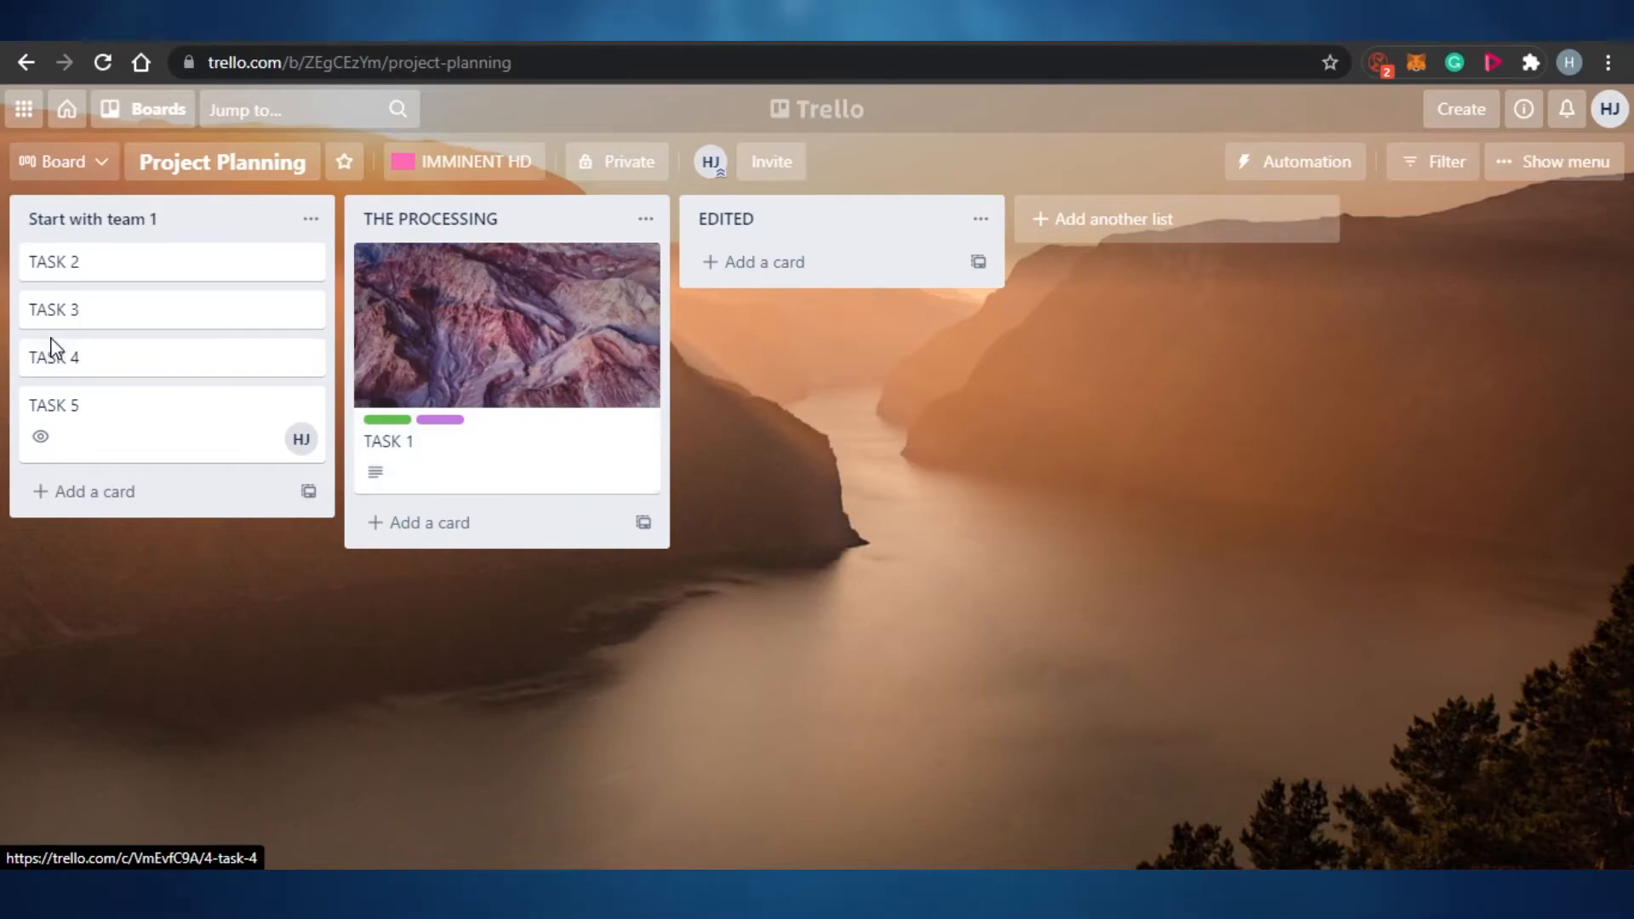
drag(123, 259, 820, 277)
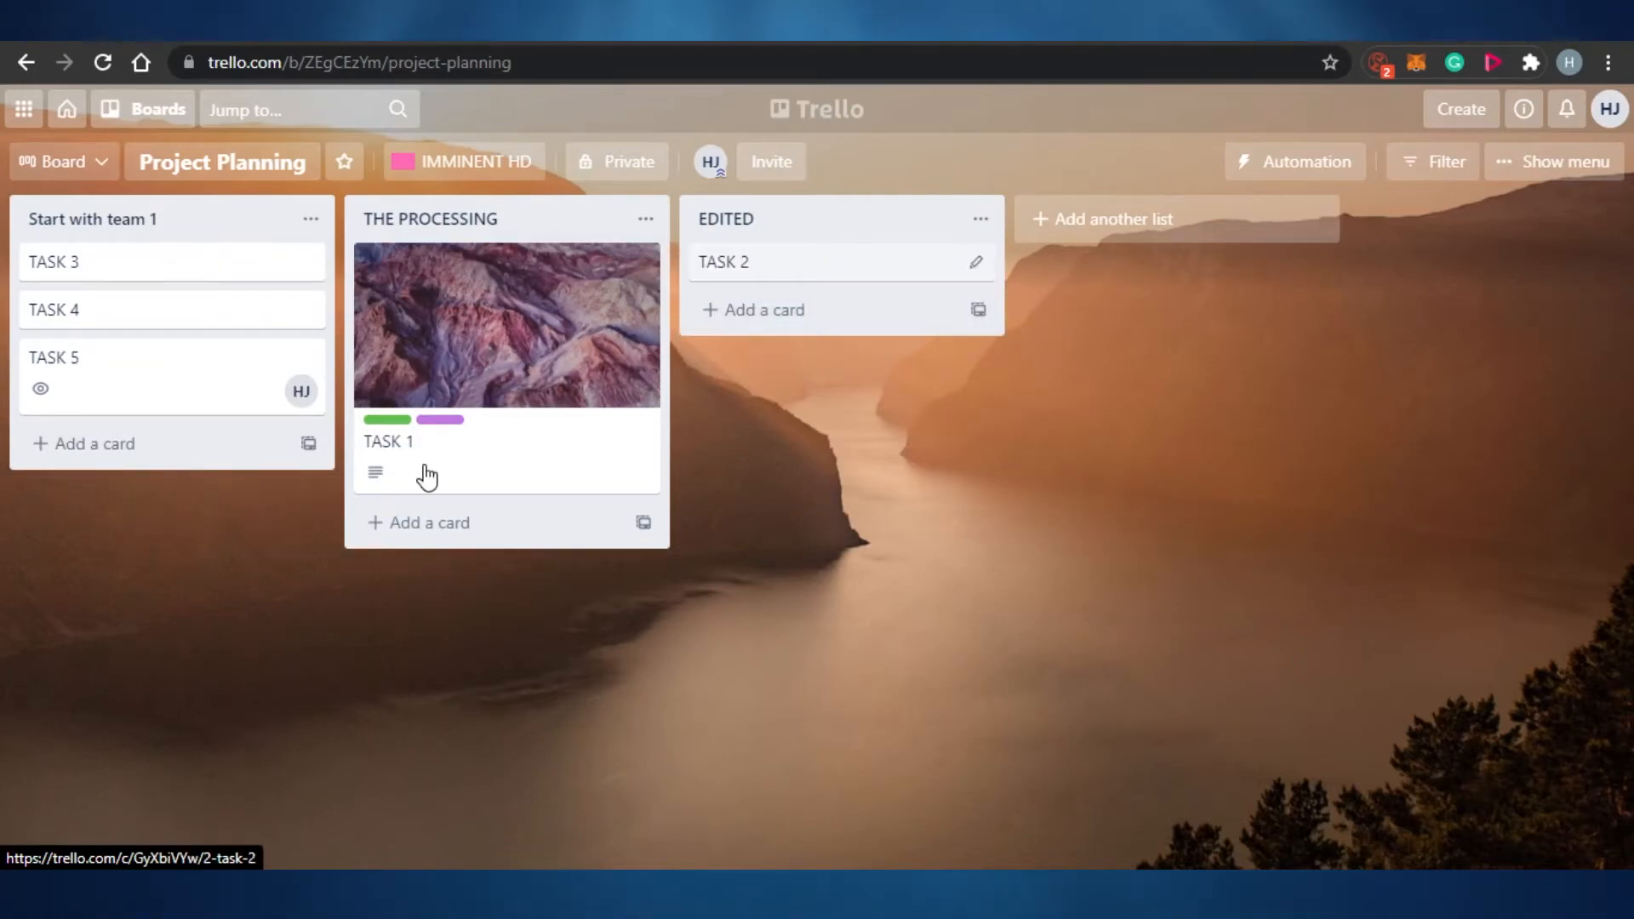
drag(117, 393, 412, 230)
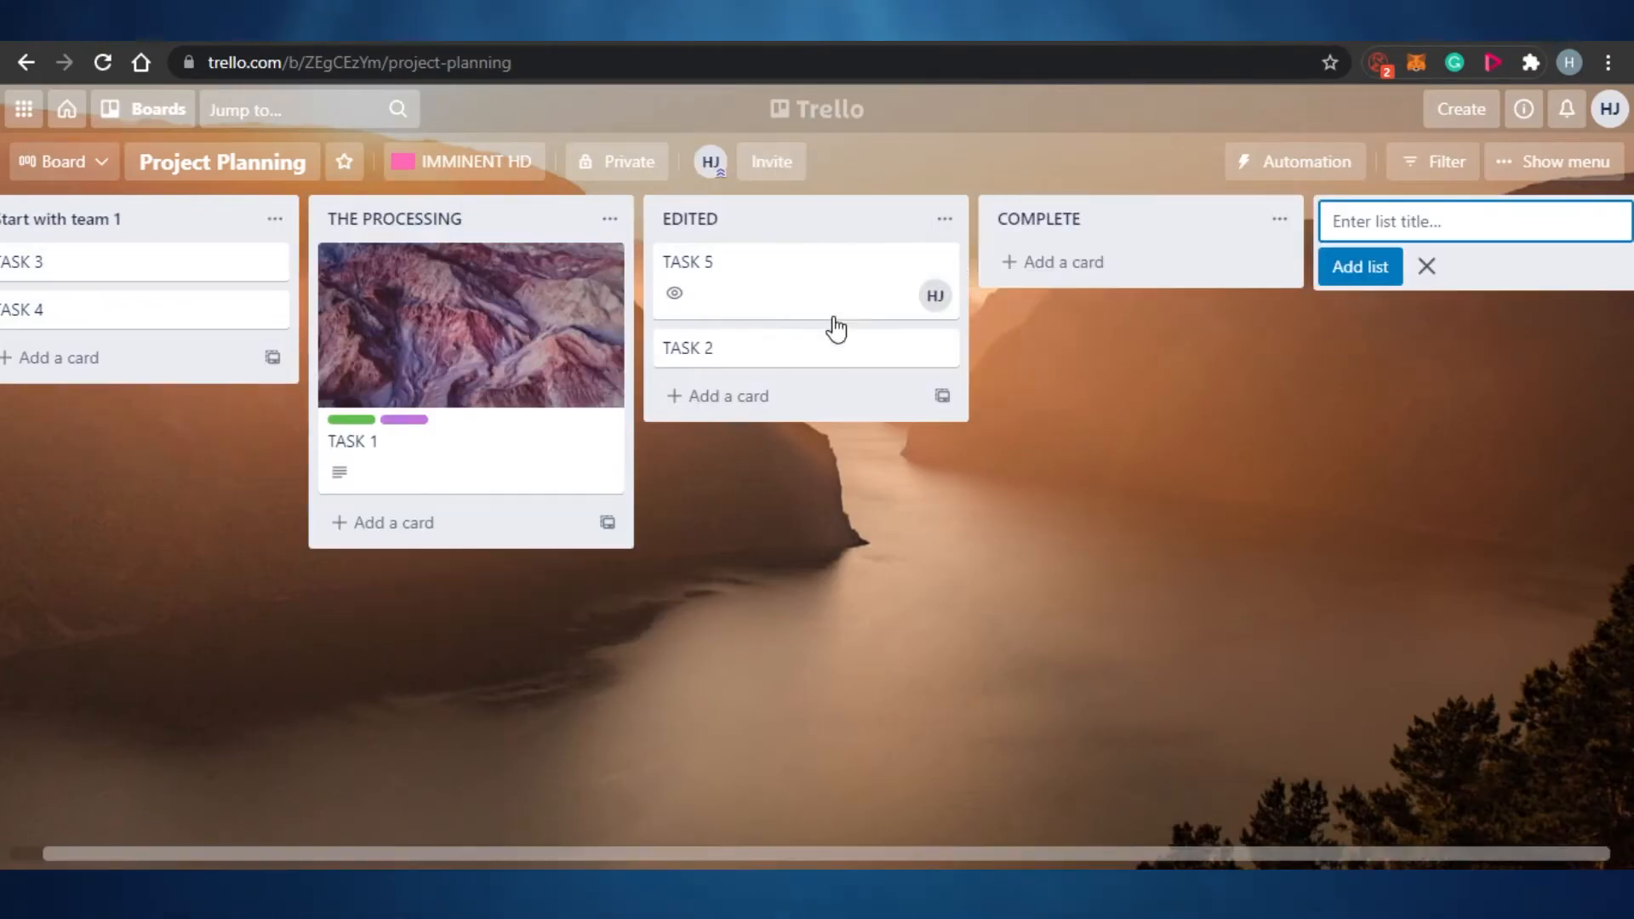
drag(795, 292, 1092, 276)
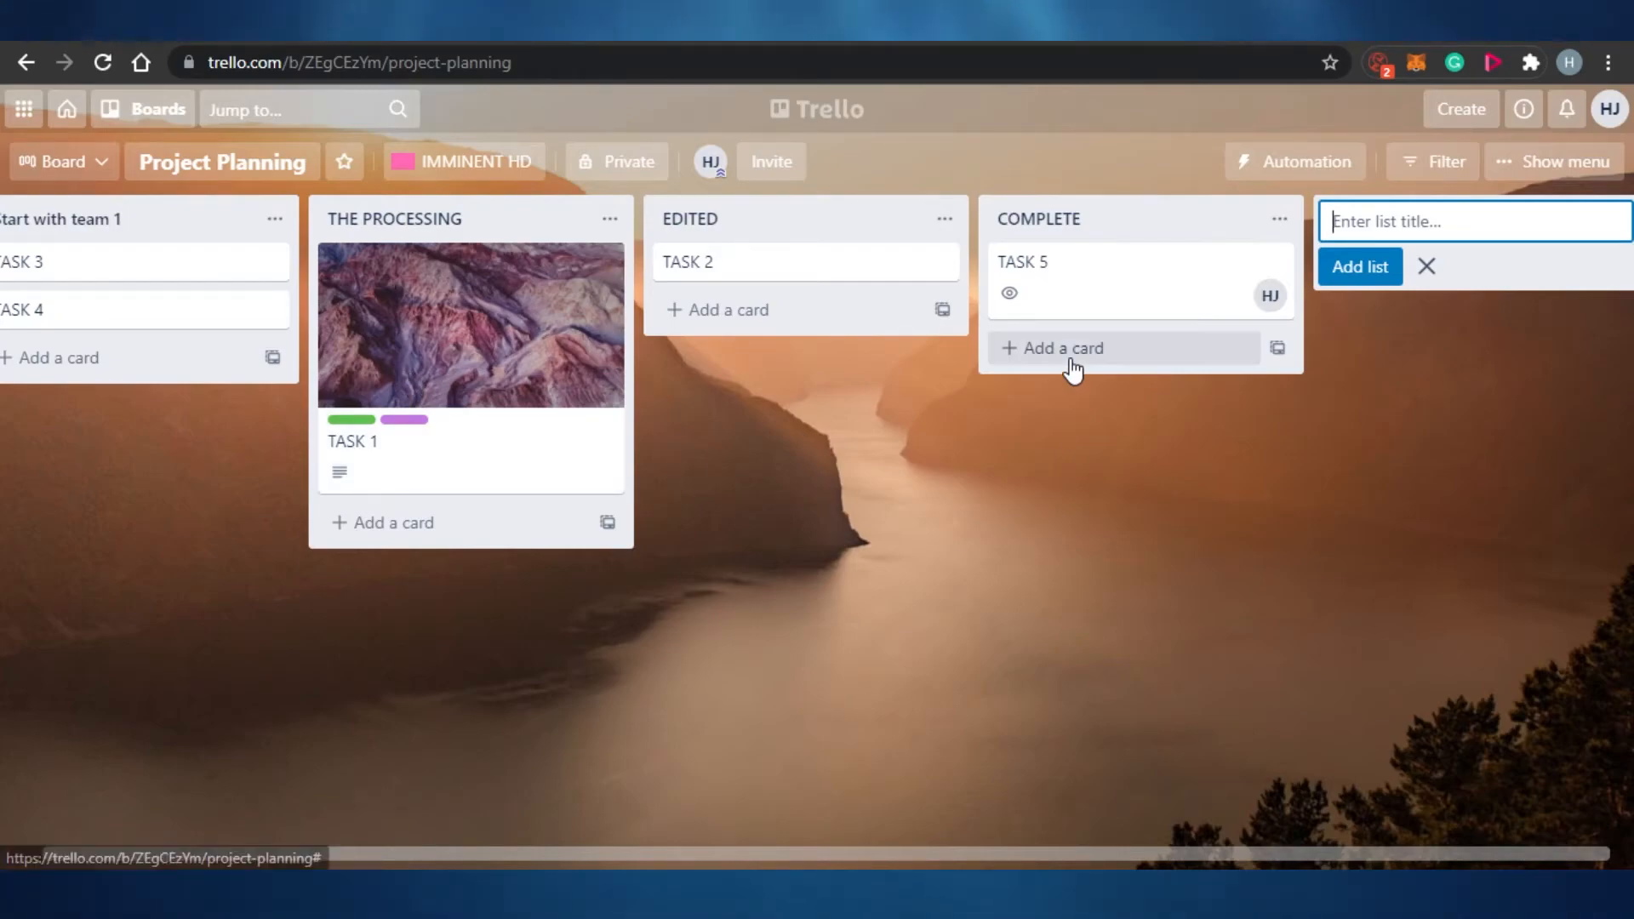
Give the TASK 2 card in the EDITED list a solid red cover and close the card.
click(945, 222)
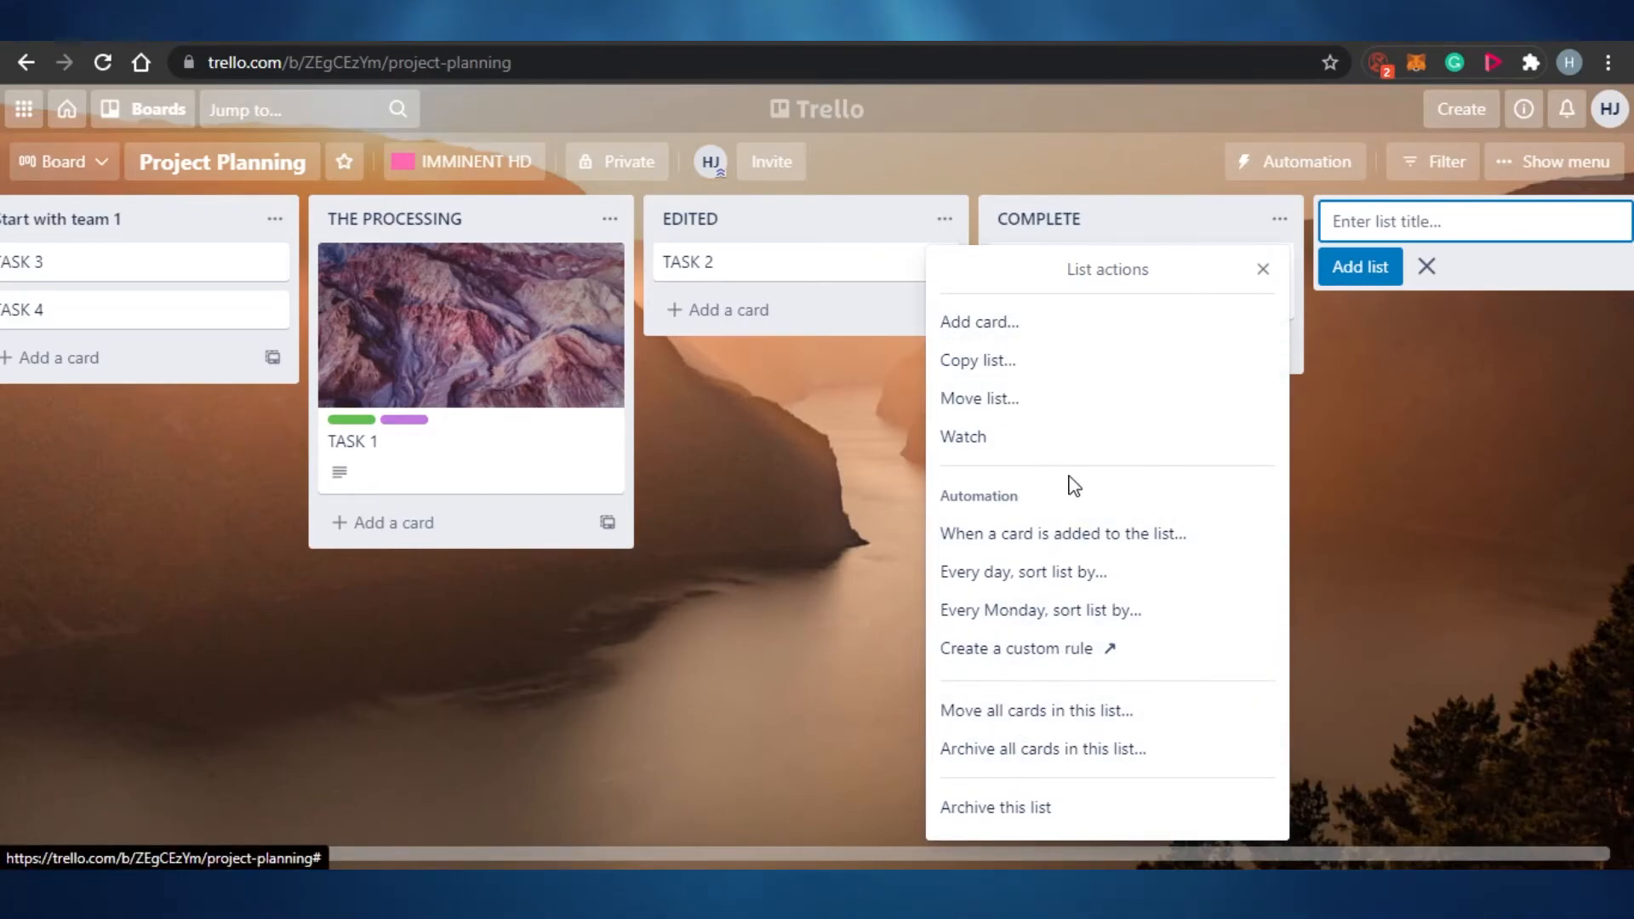
click(782, 265)
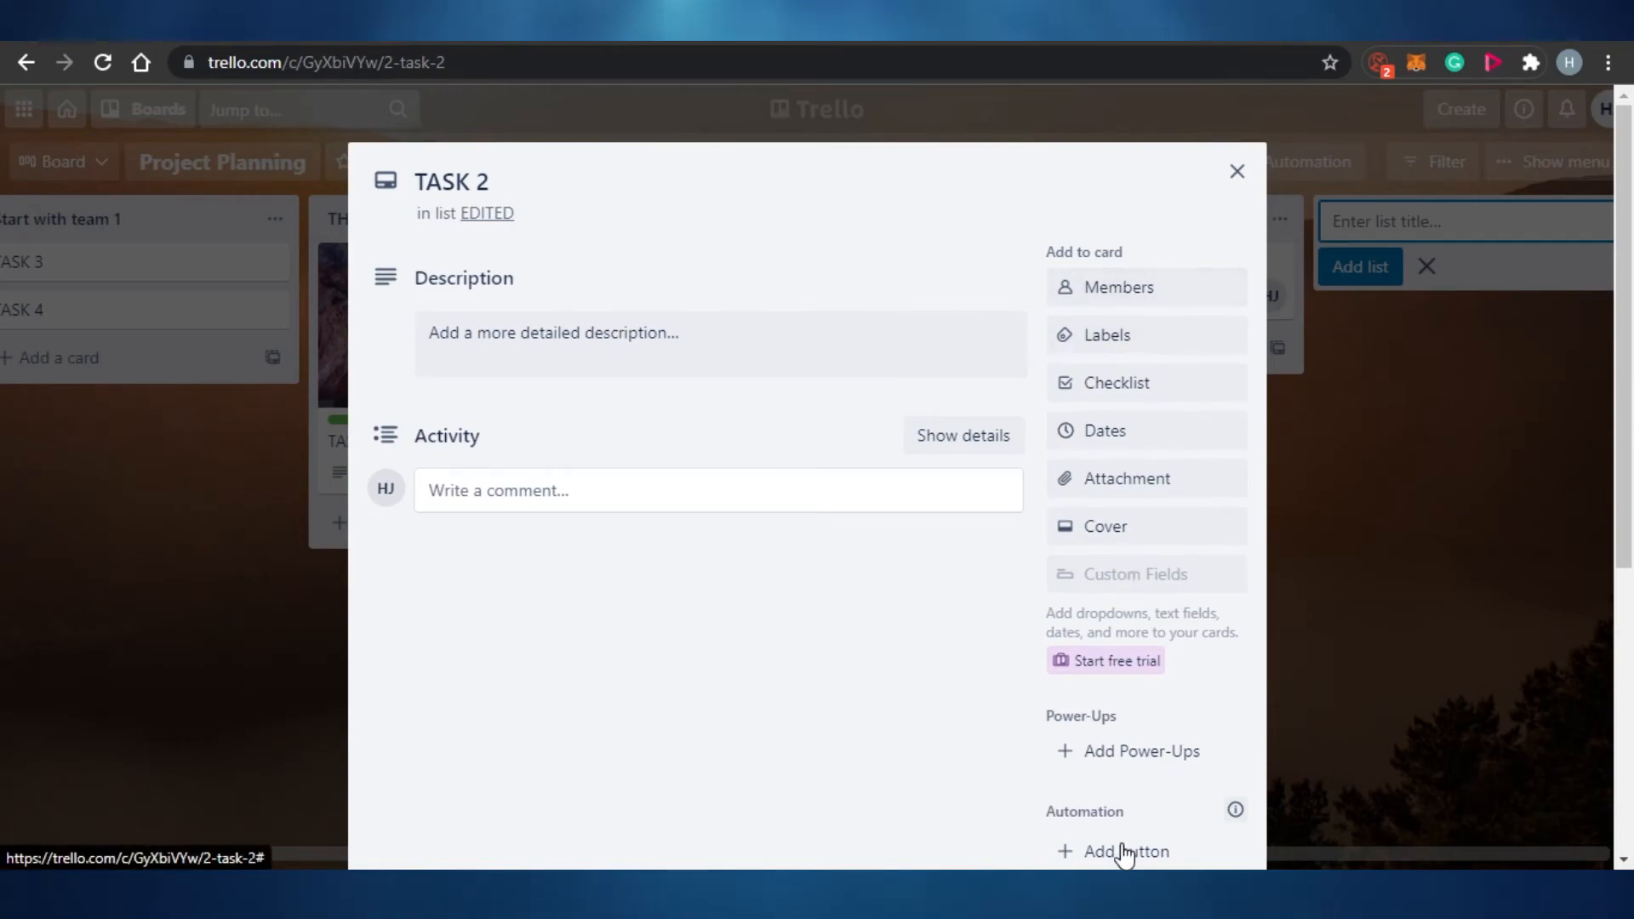
scroll(1599, 357, down, 5)
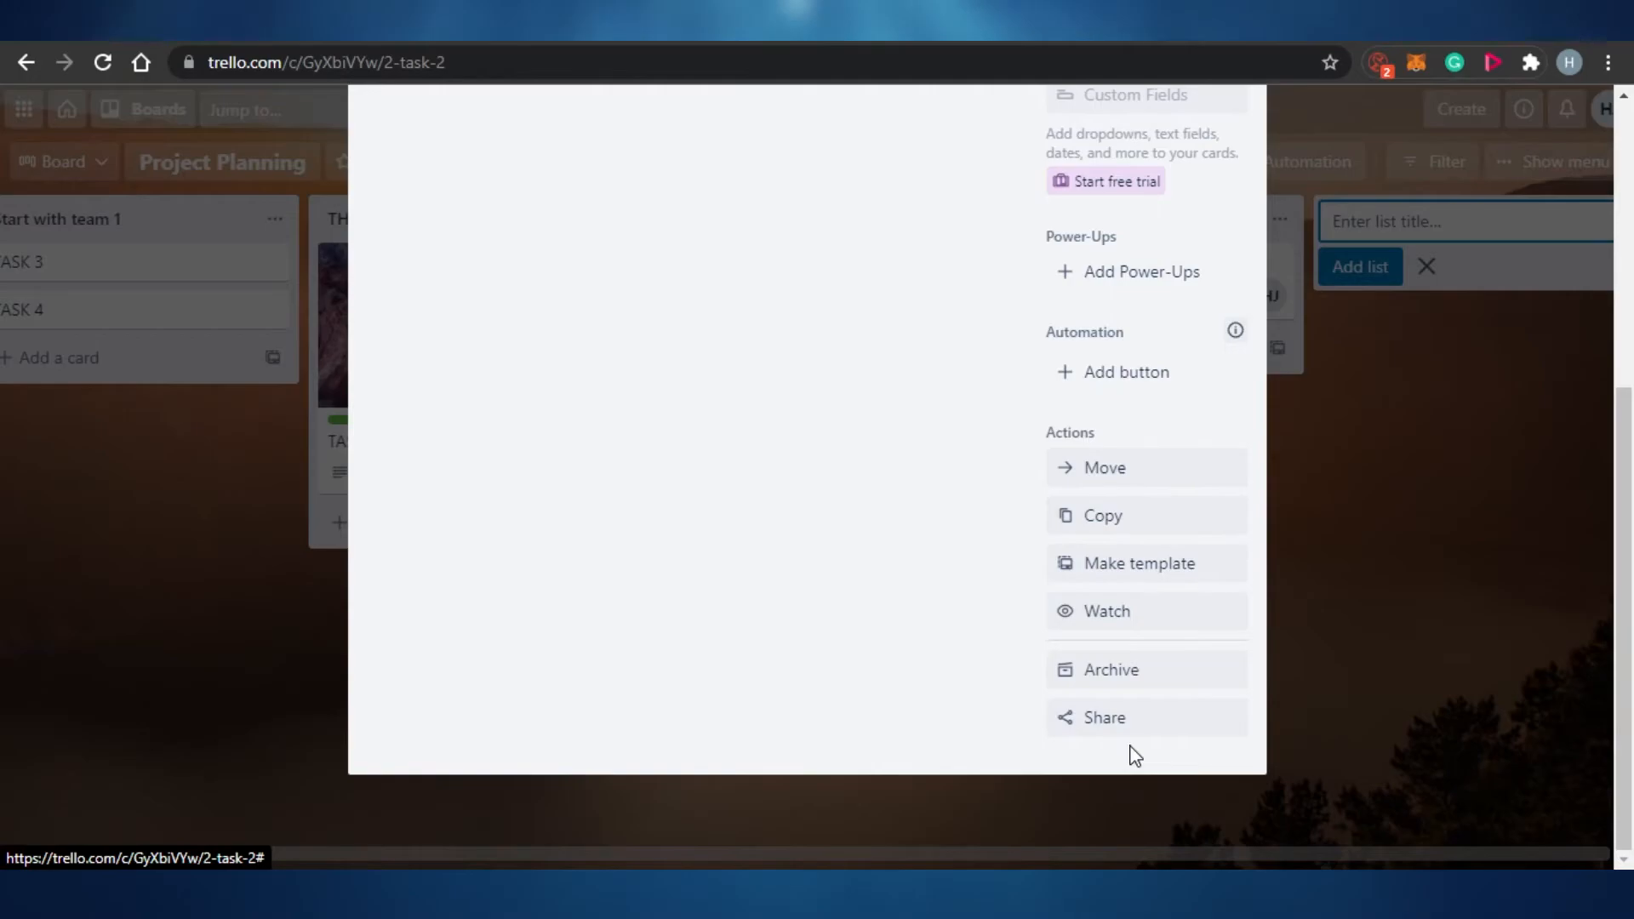
scroll(1206, 520, up, 5)
click(1206, 521)
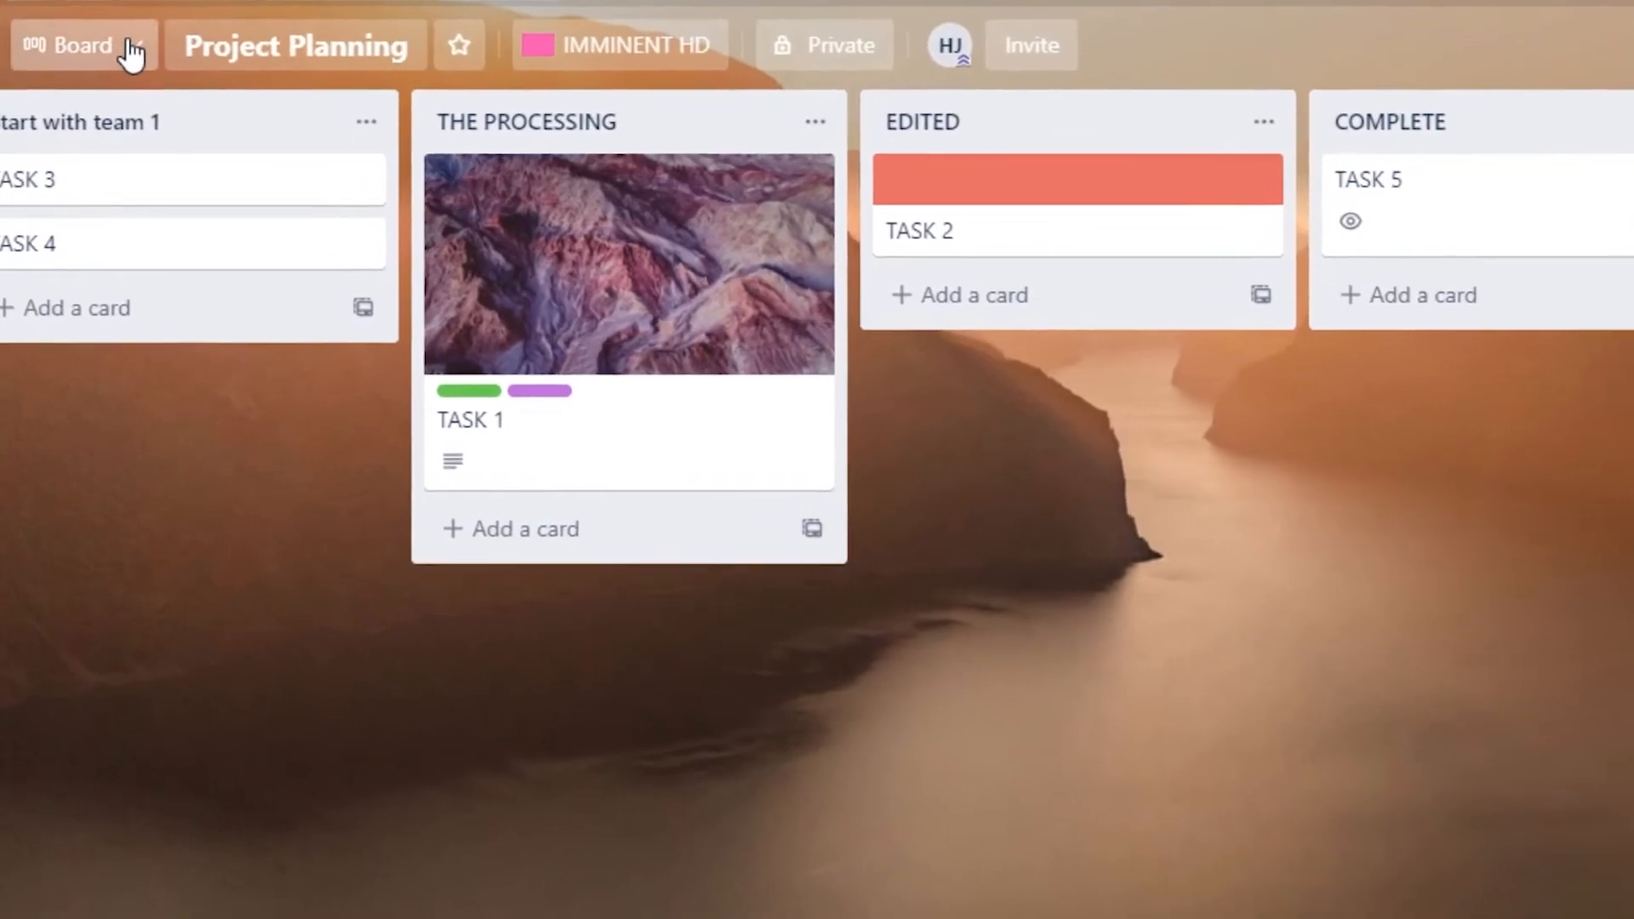
Open the board's view switcher to examine the available views.
click(103, 153)
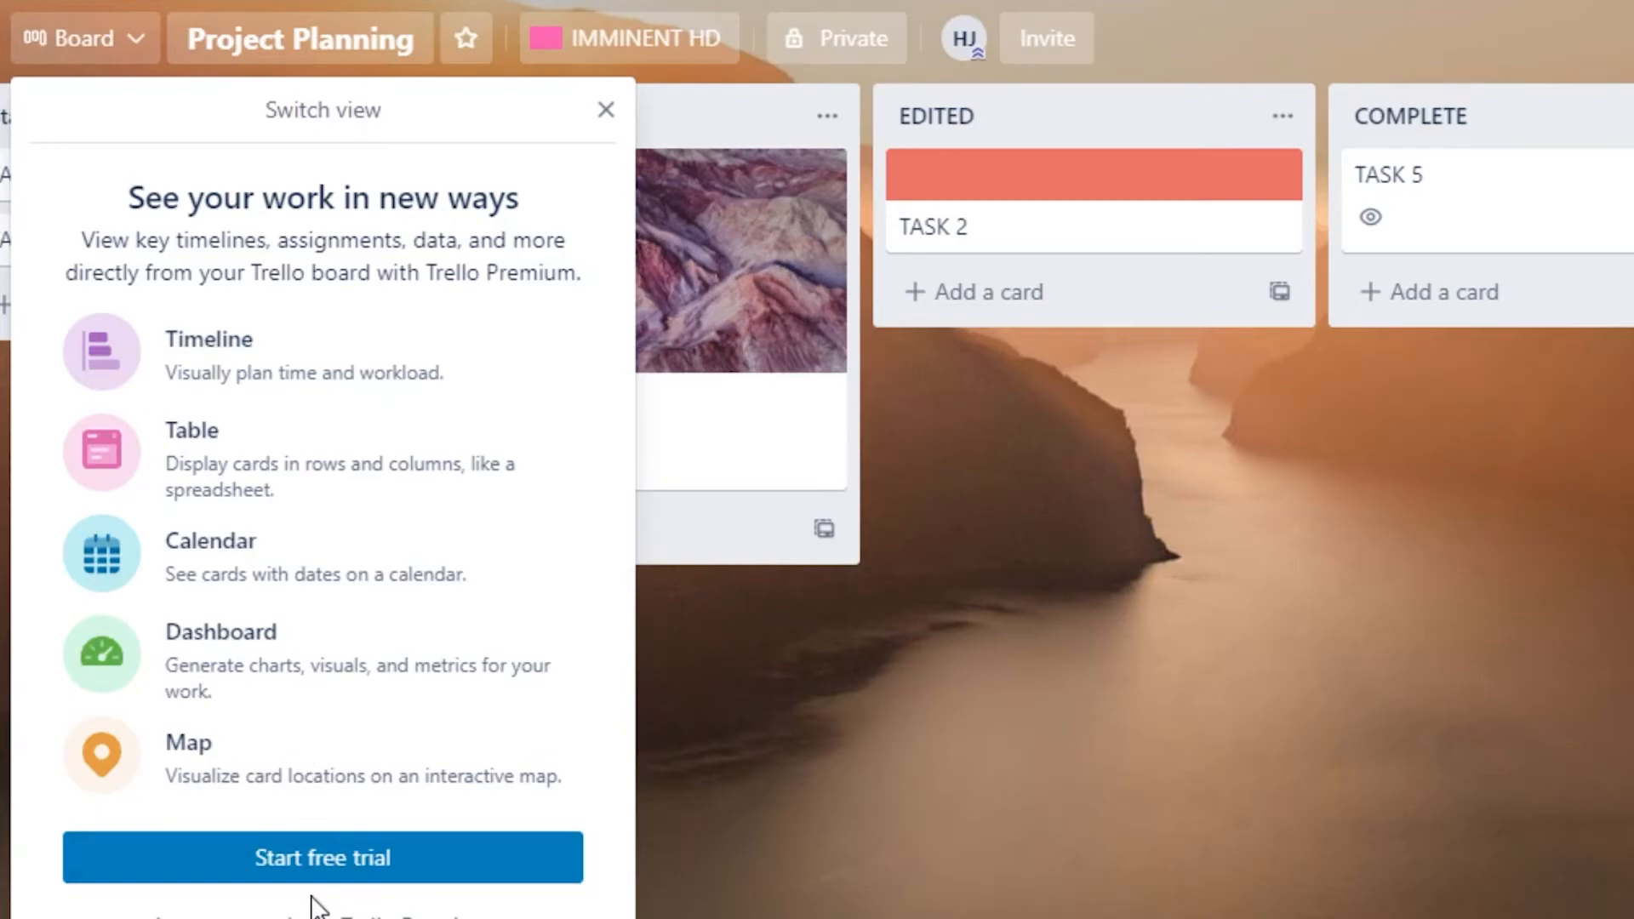
Close the view switcher and examine the list of starred, recent, personal and workspace boards.
click(606, 112)
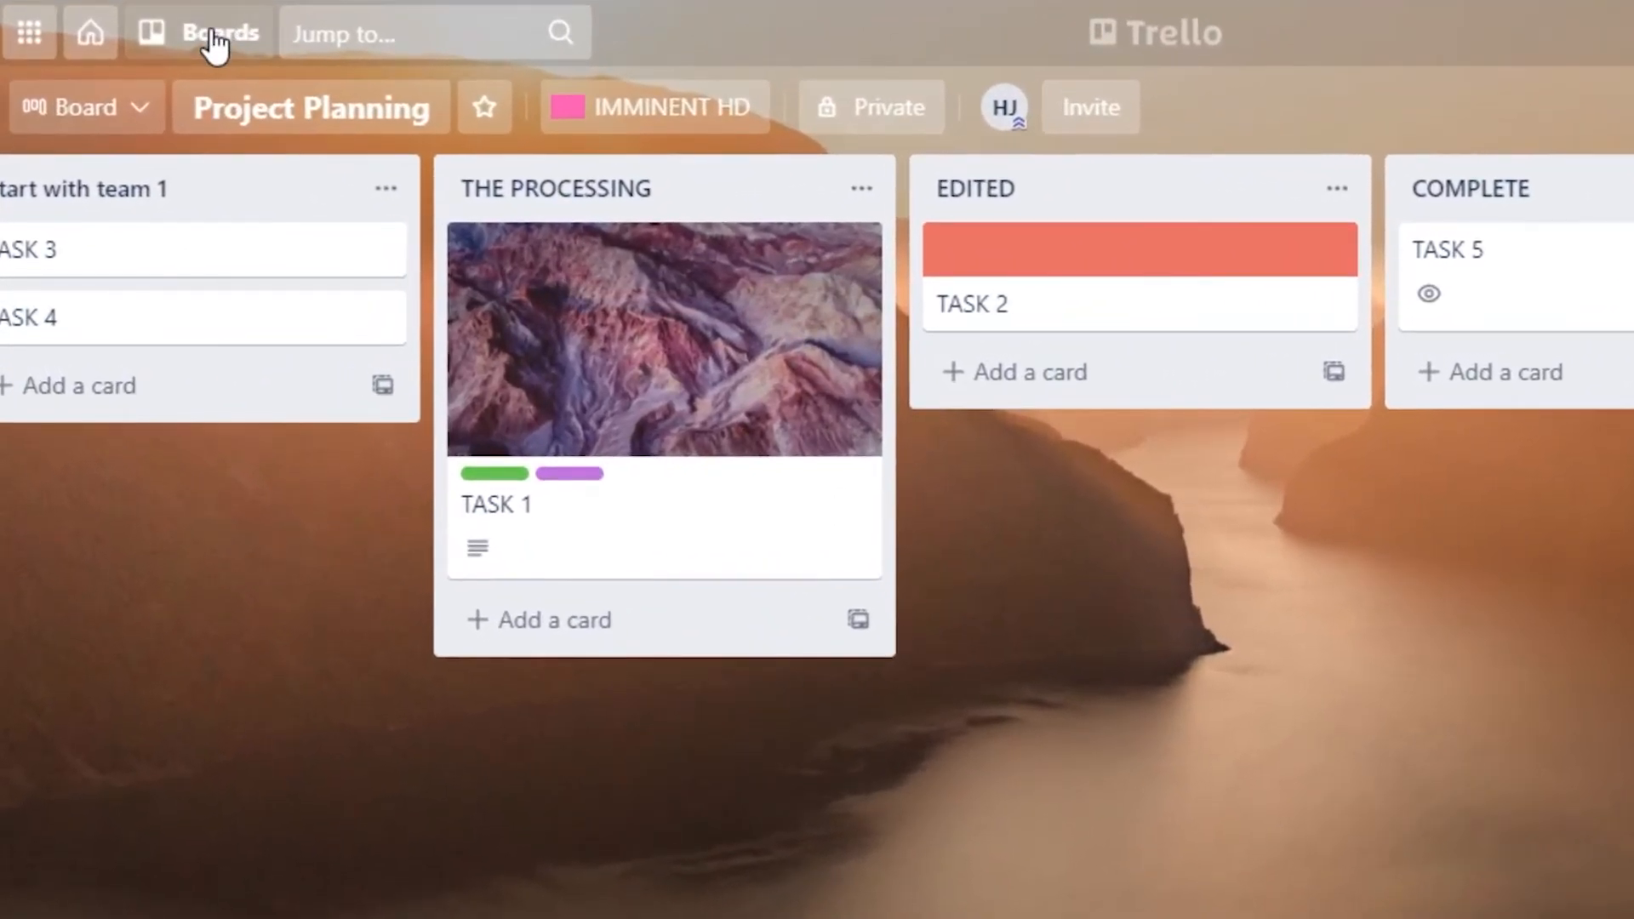
click(217, 39)
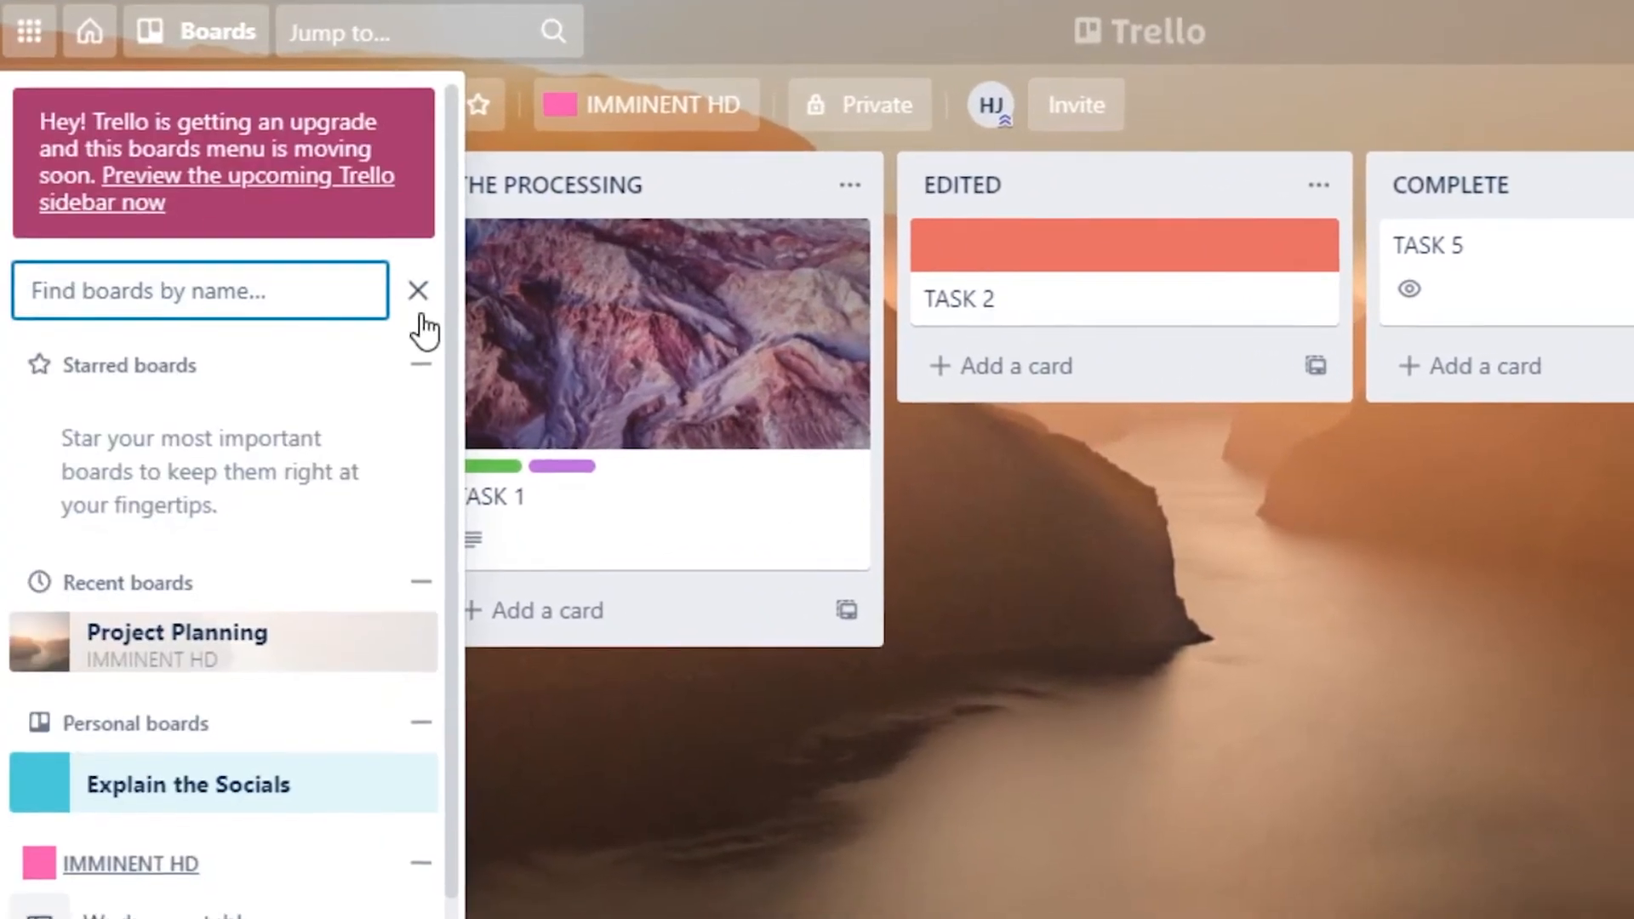
scroll(434, 477, down, 3)
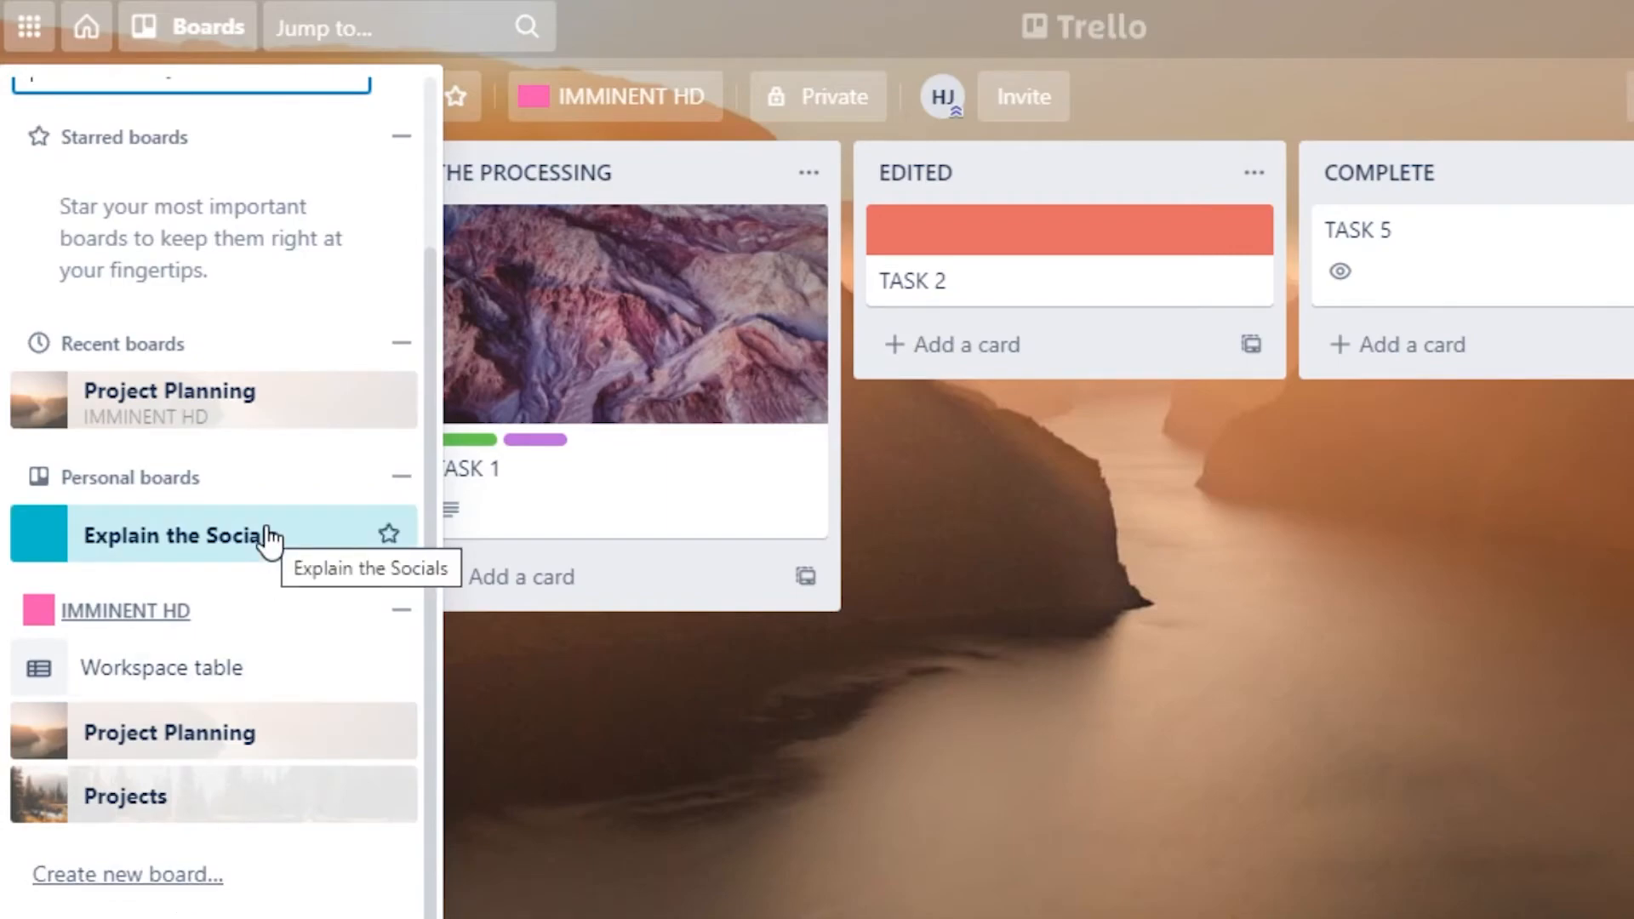
click(493, 655)
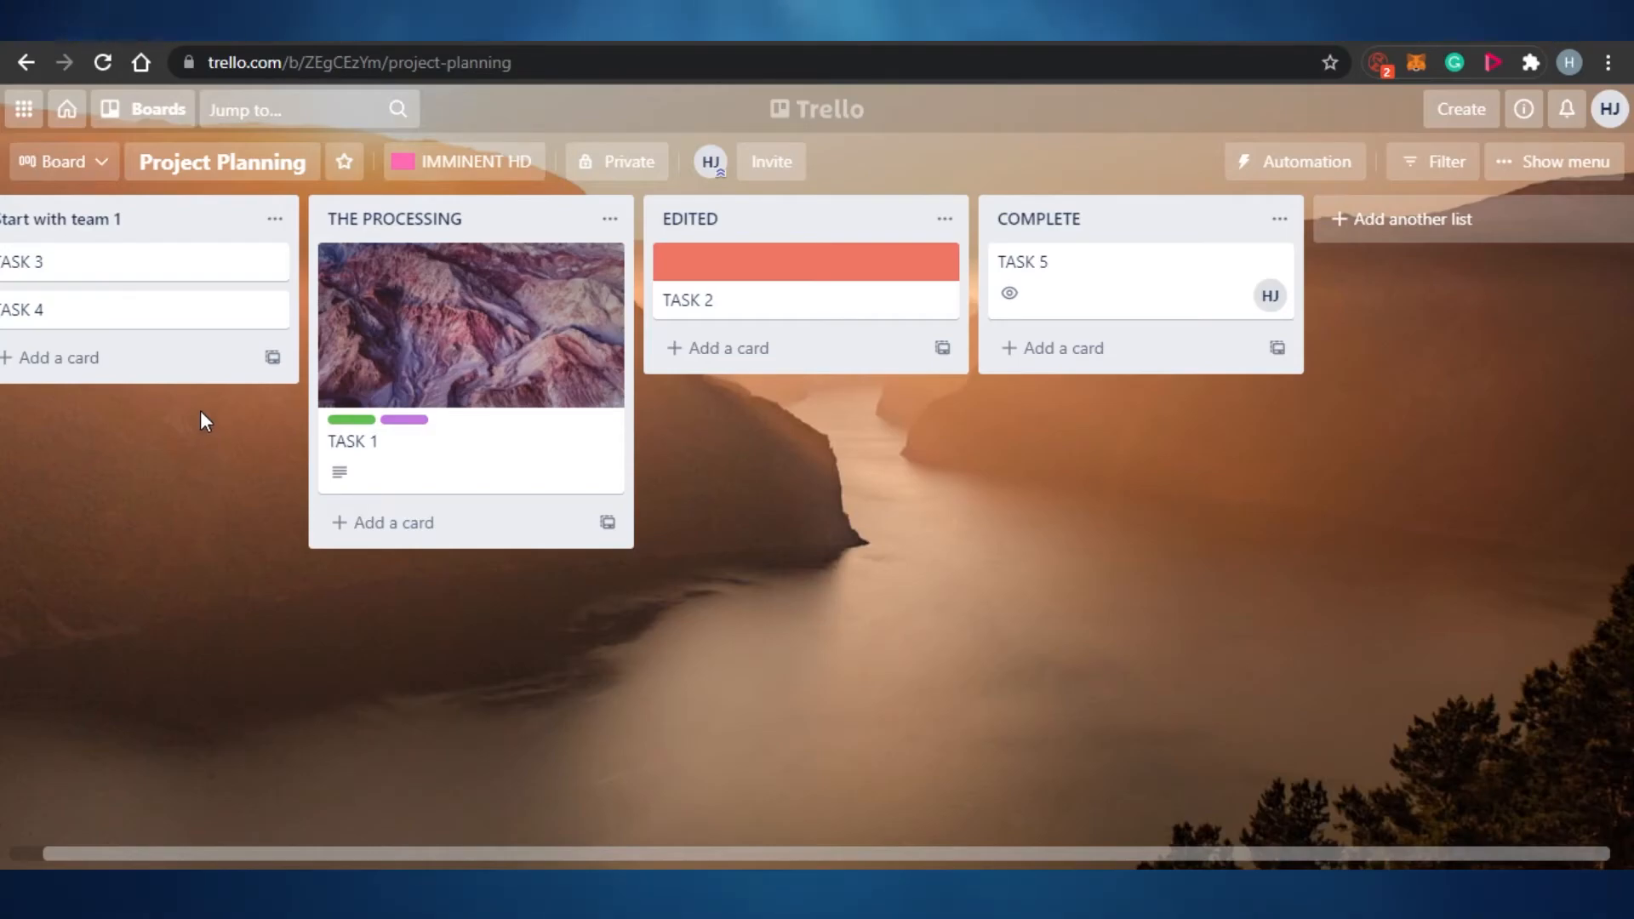
click(146, 109)
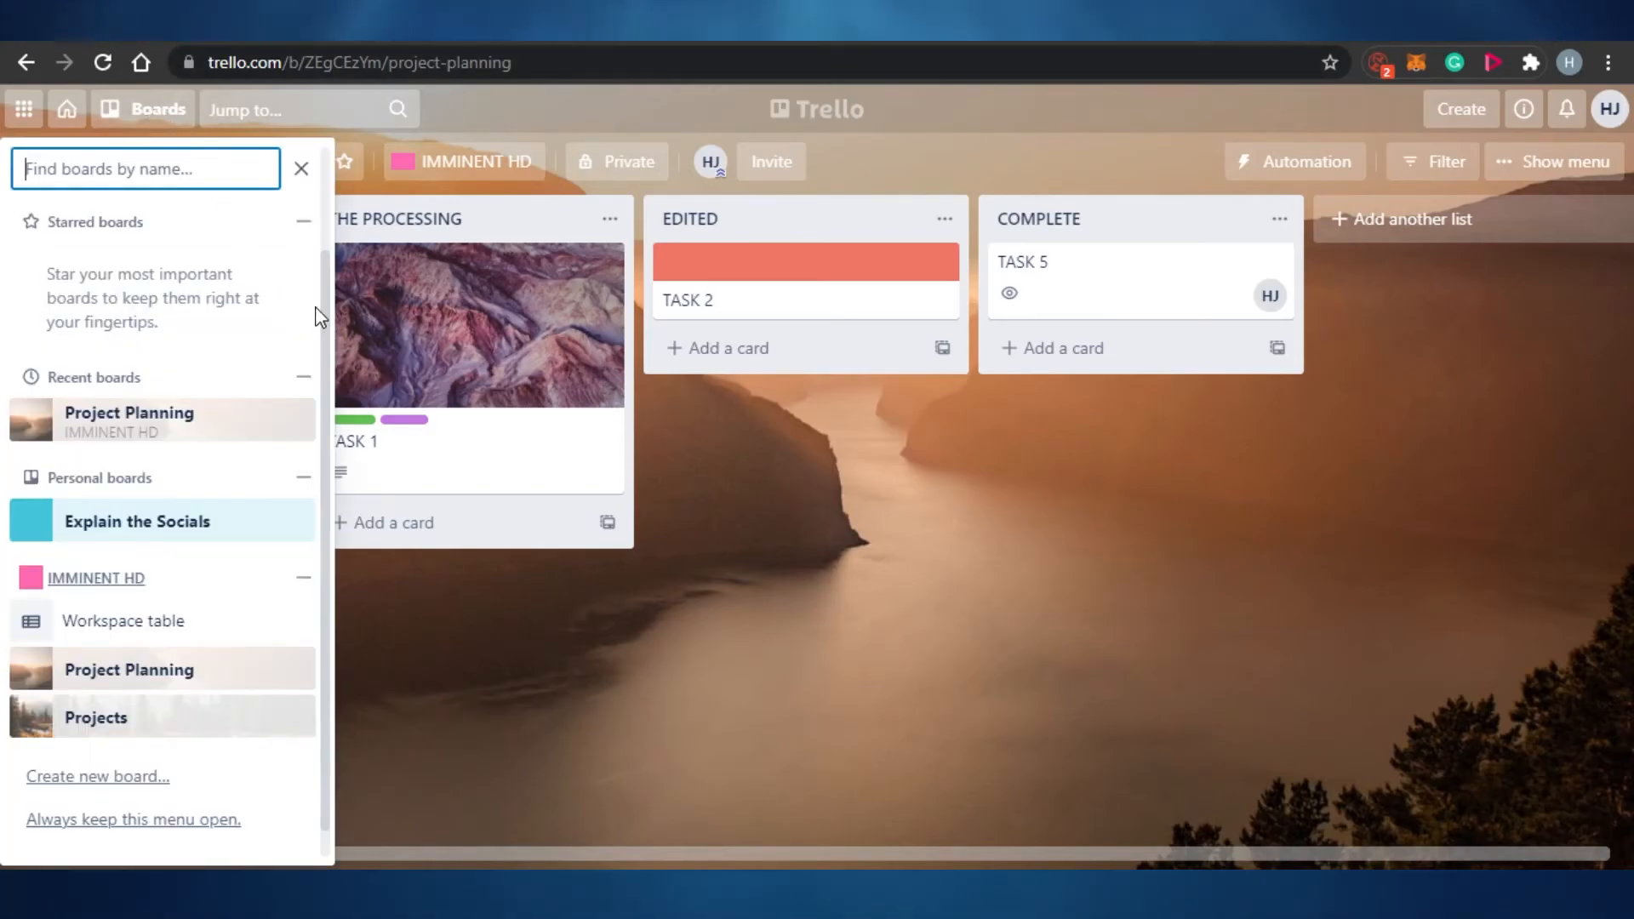
scroll(324, 308, down, 1)
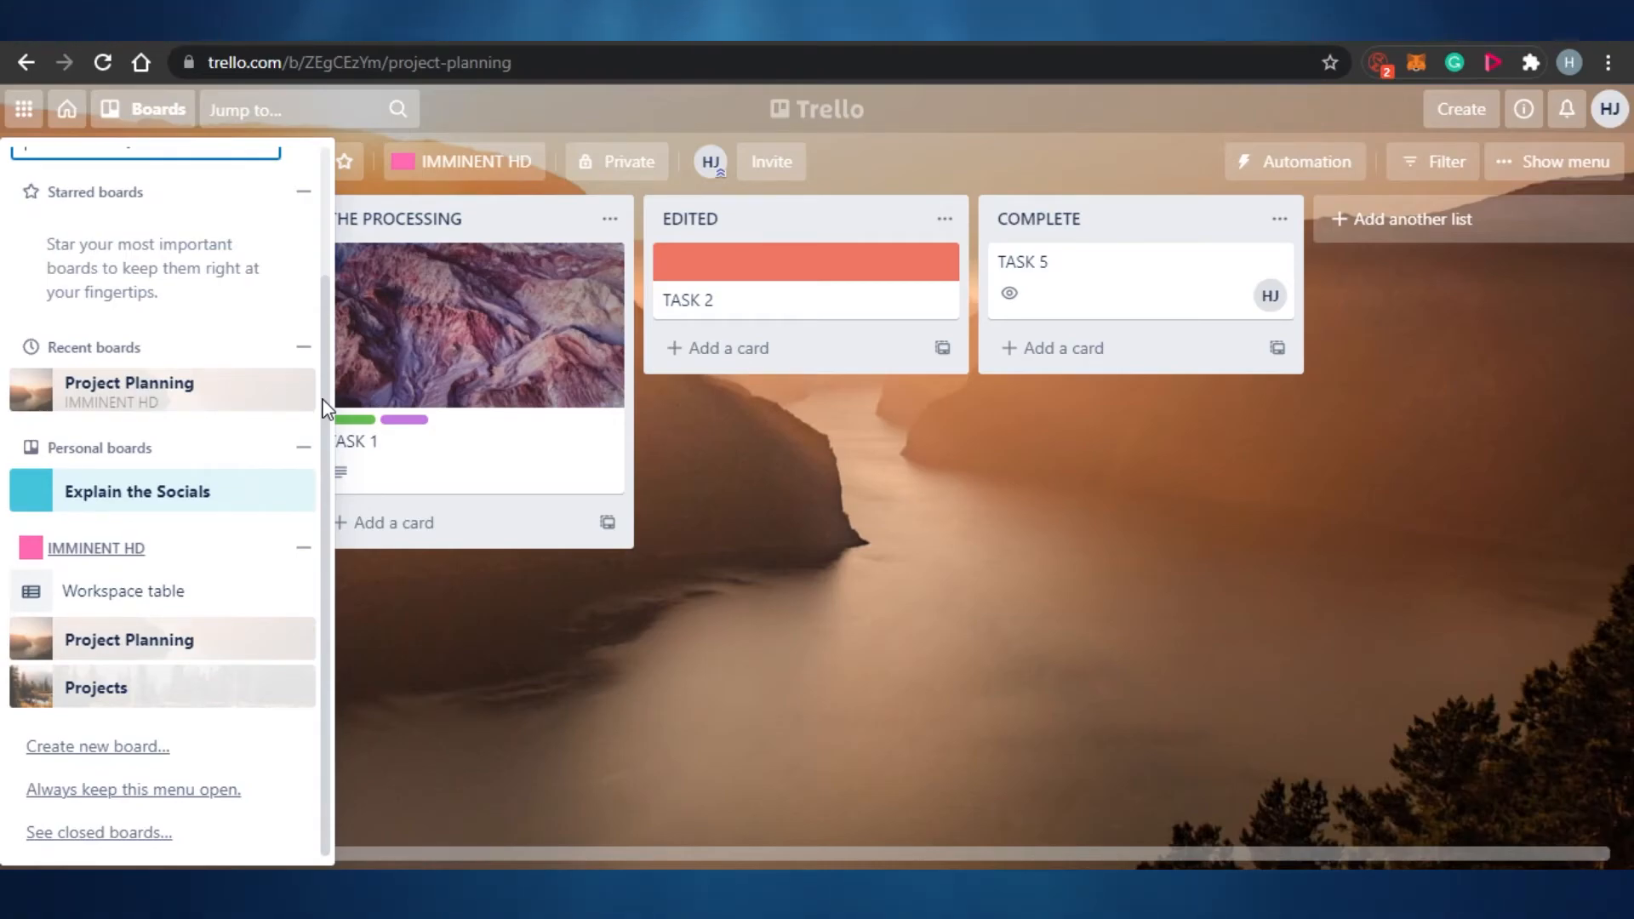
click(411, 666)
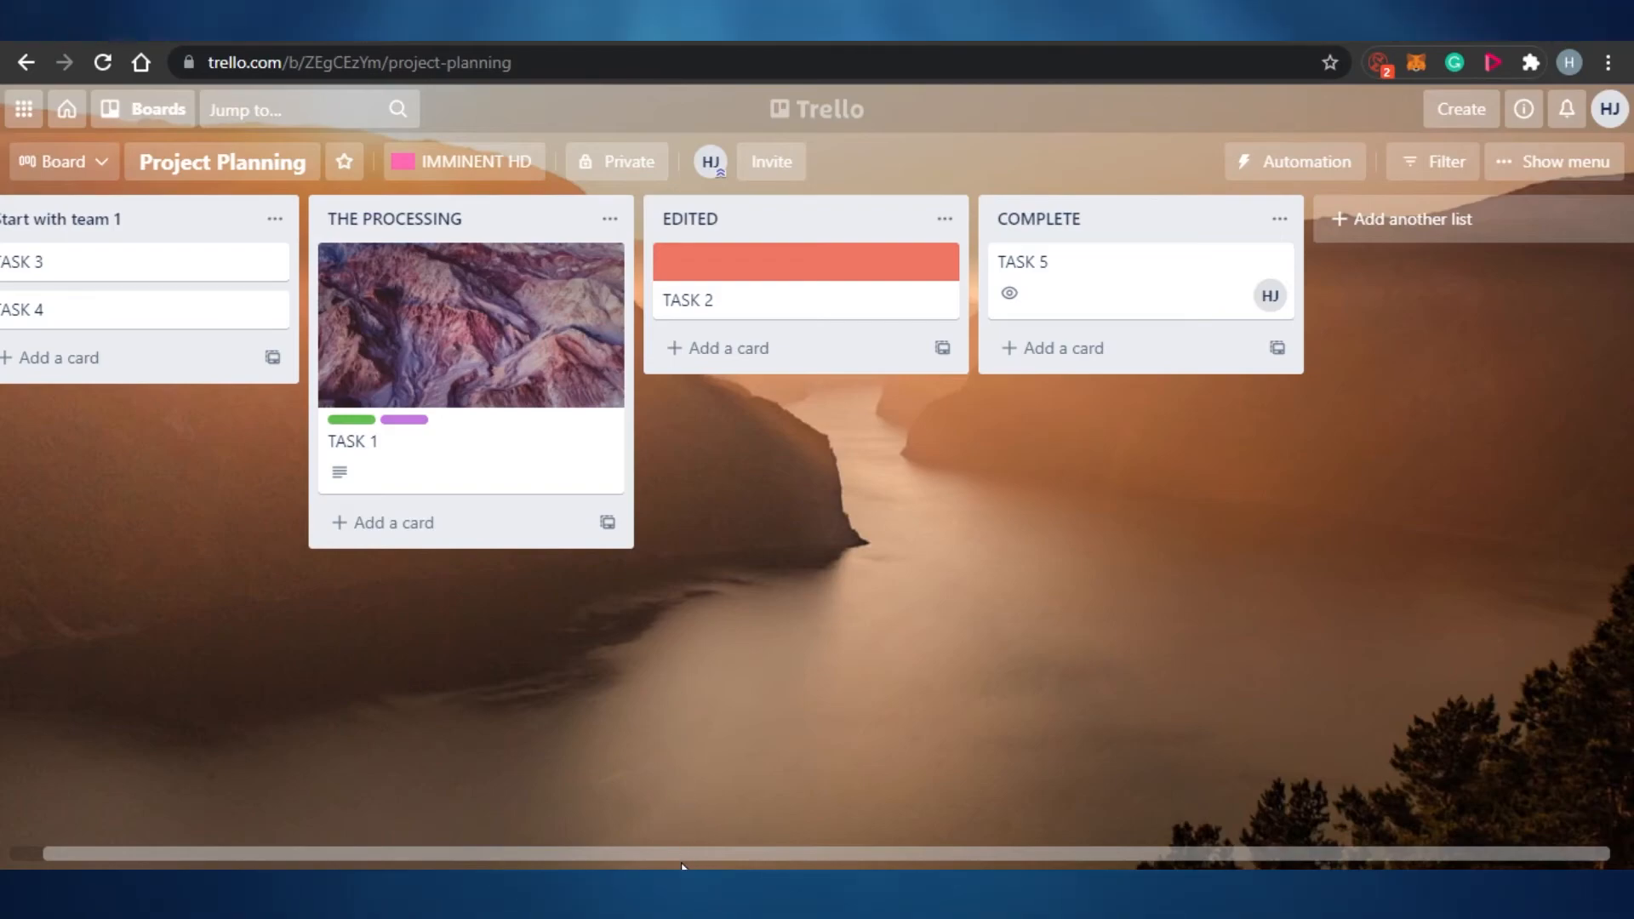
drag(662, 852, 451, 851)
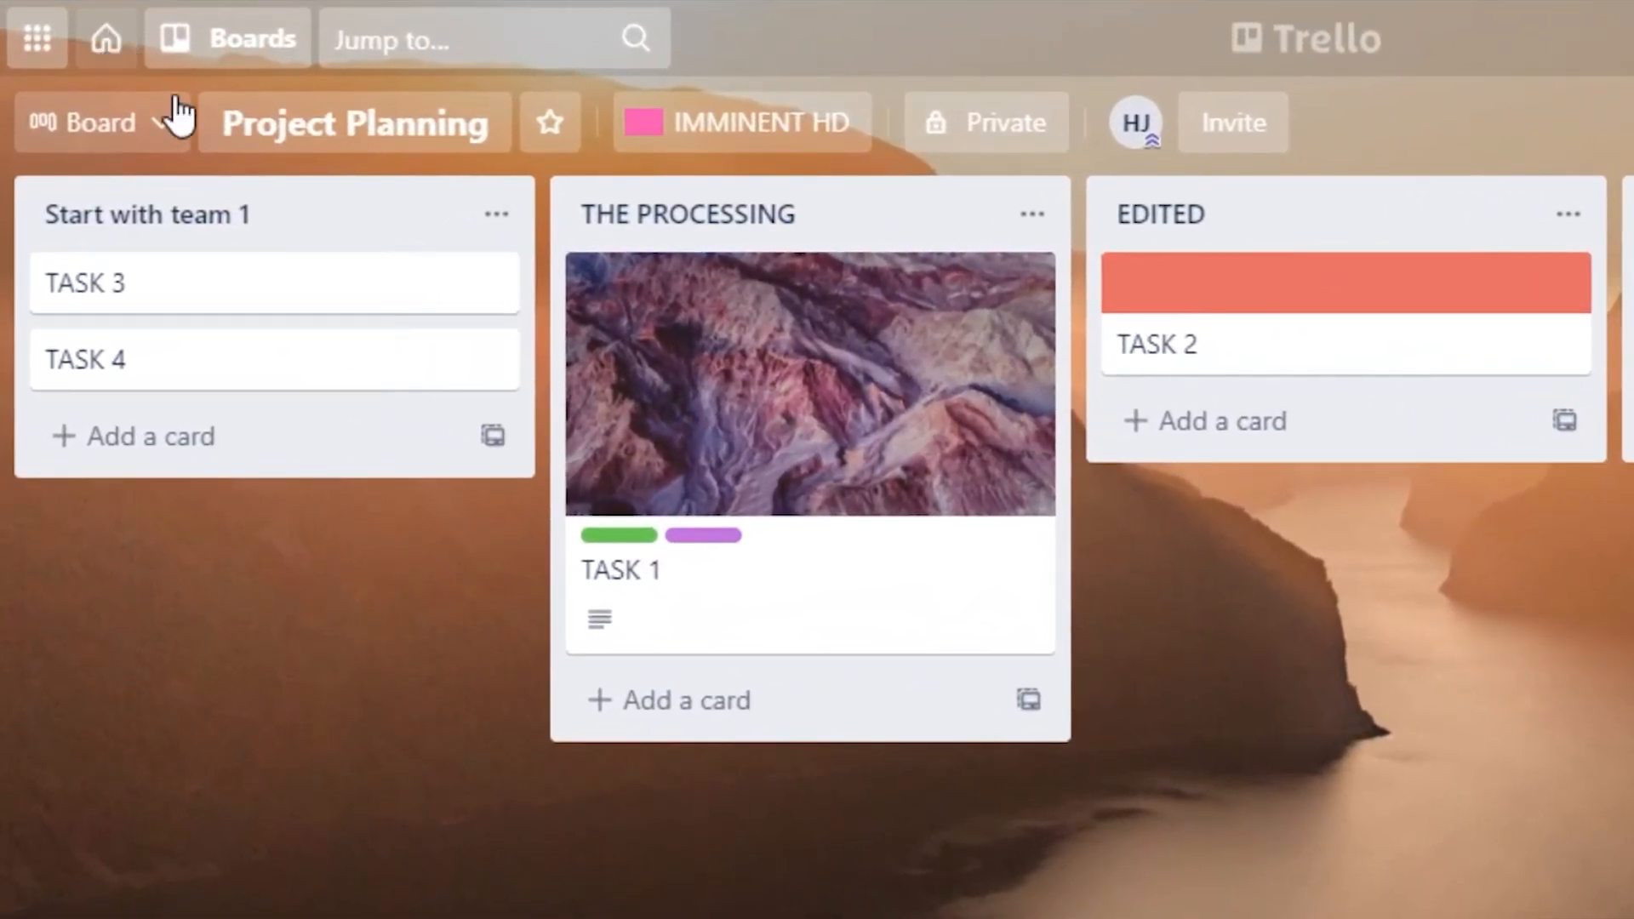
Leave the board for the home page, open the template gallery and browse its featured categories and new templates.
click(129, 53)
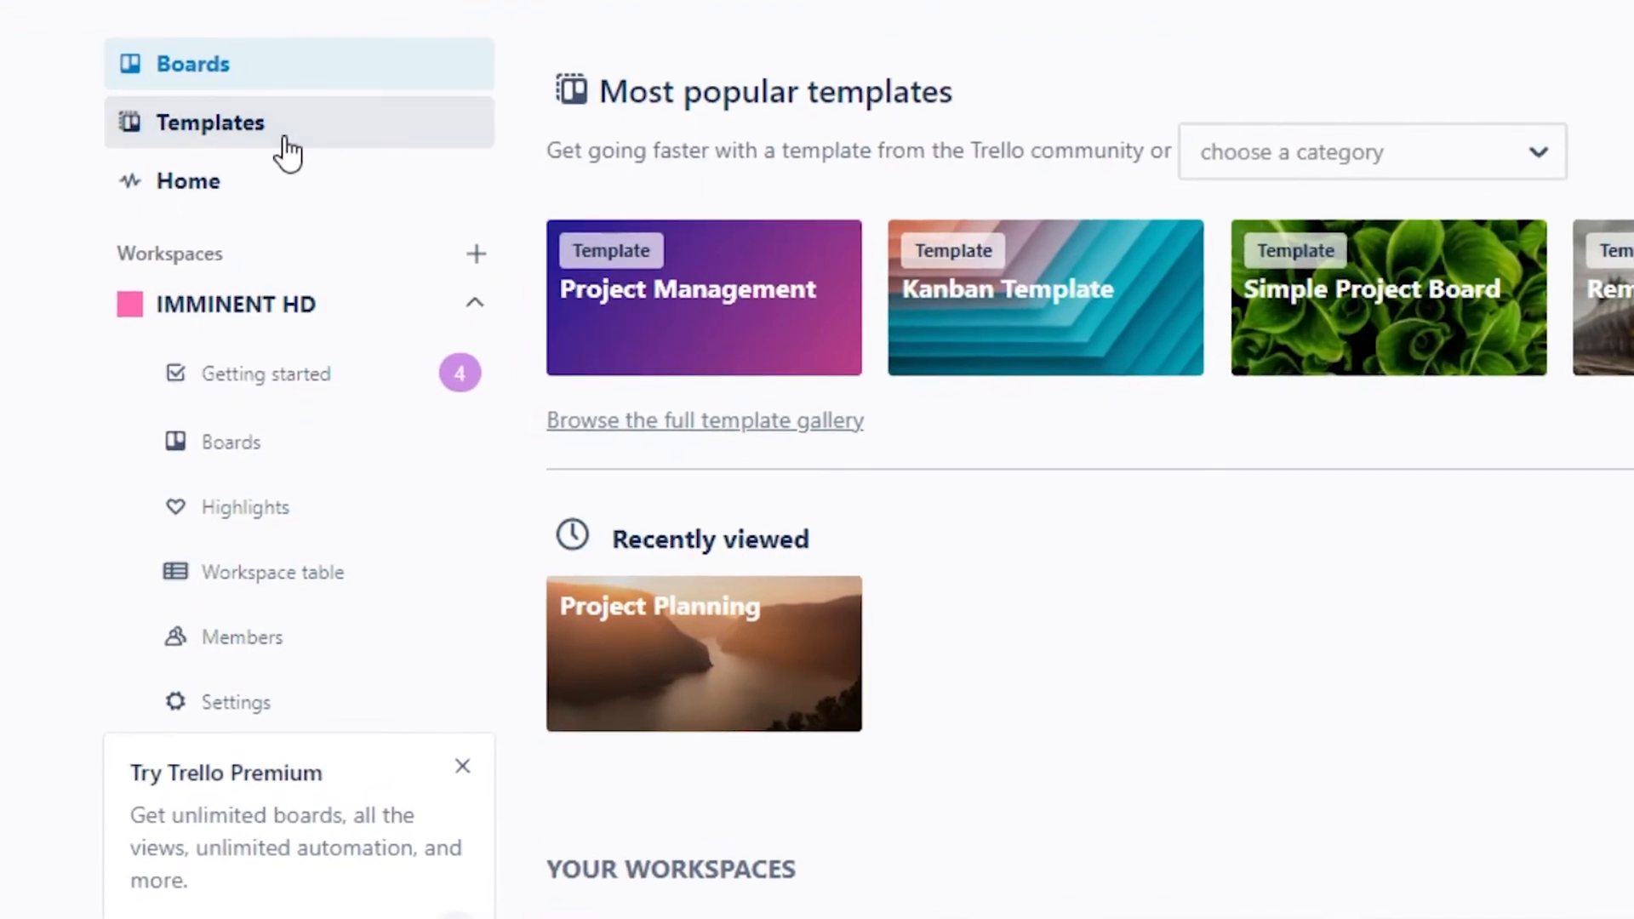
click(286, 138)
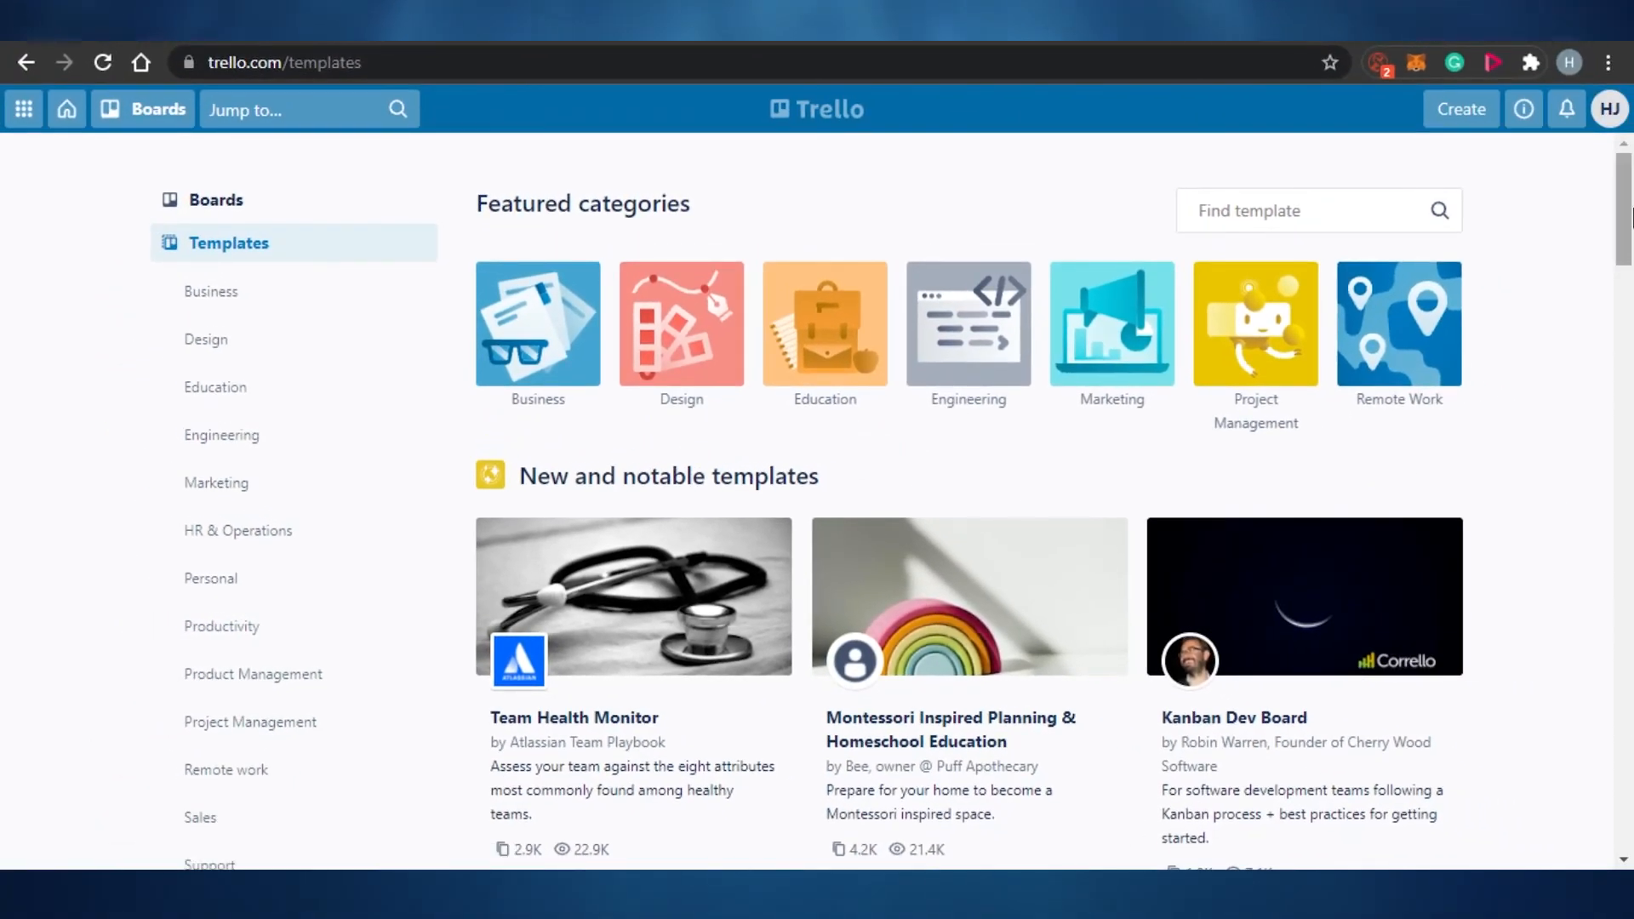
scroll(1631, 374, down, 8)
drag(1631, 323, 1631, 246)
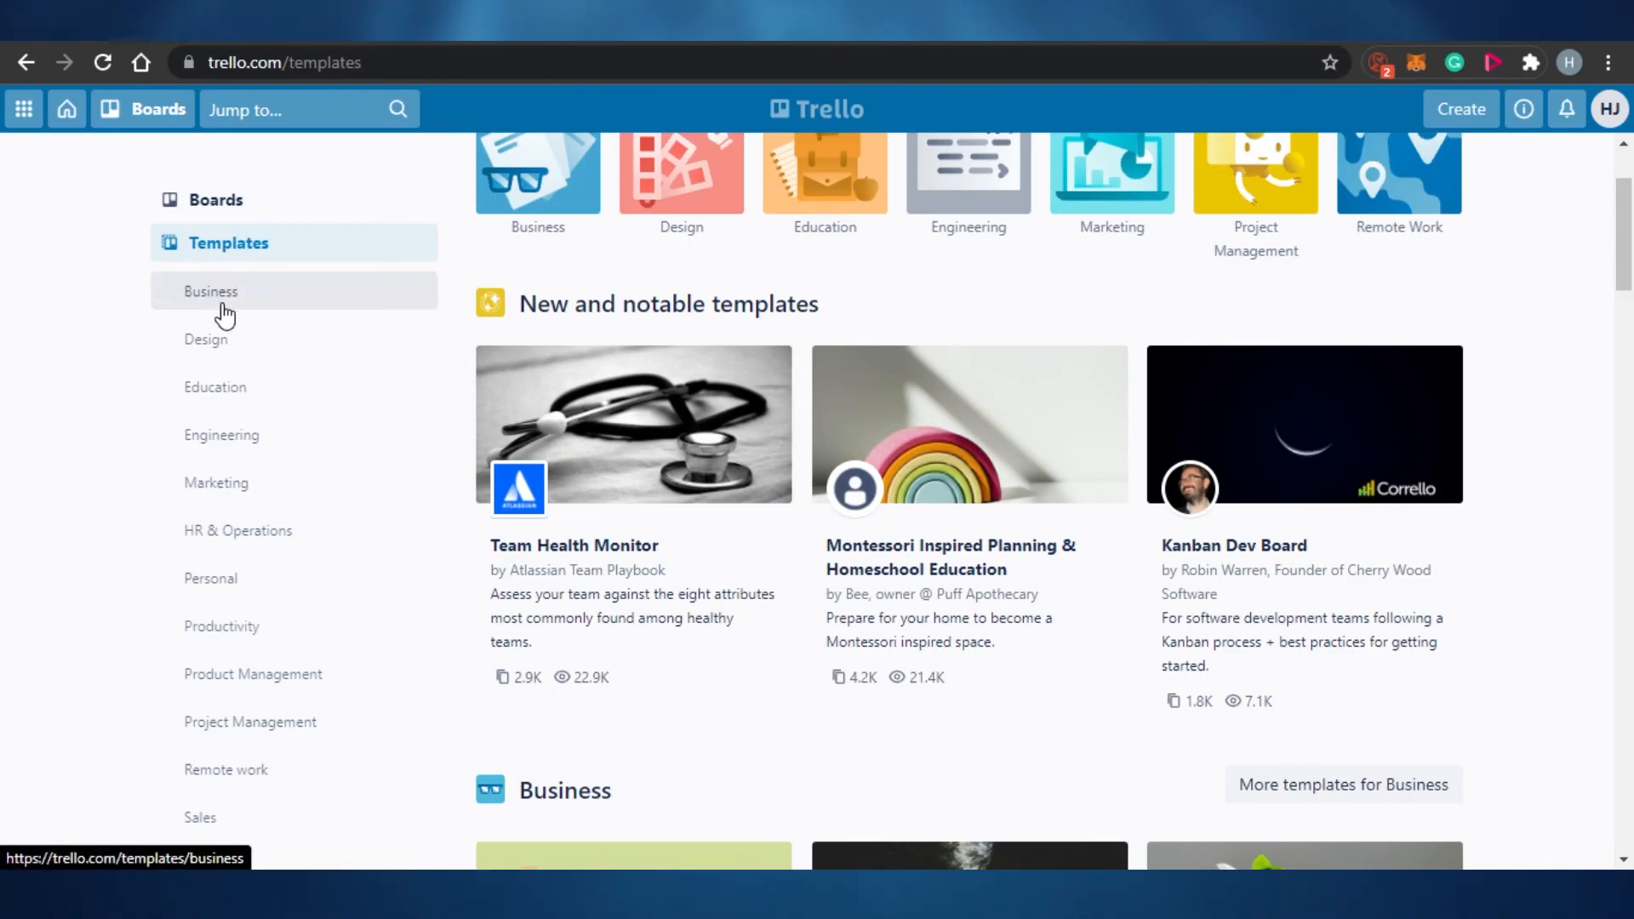
Browse the templates in the Design category.
click(240, 356)
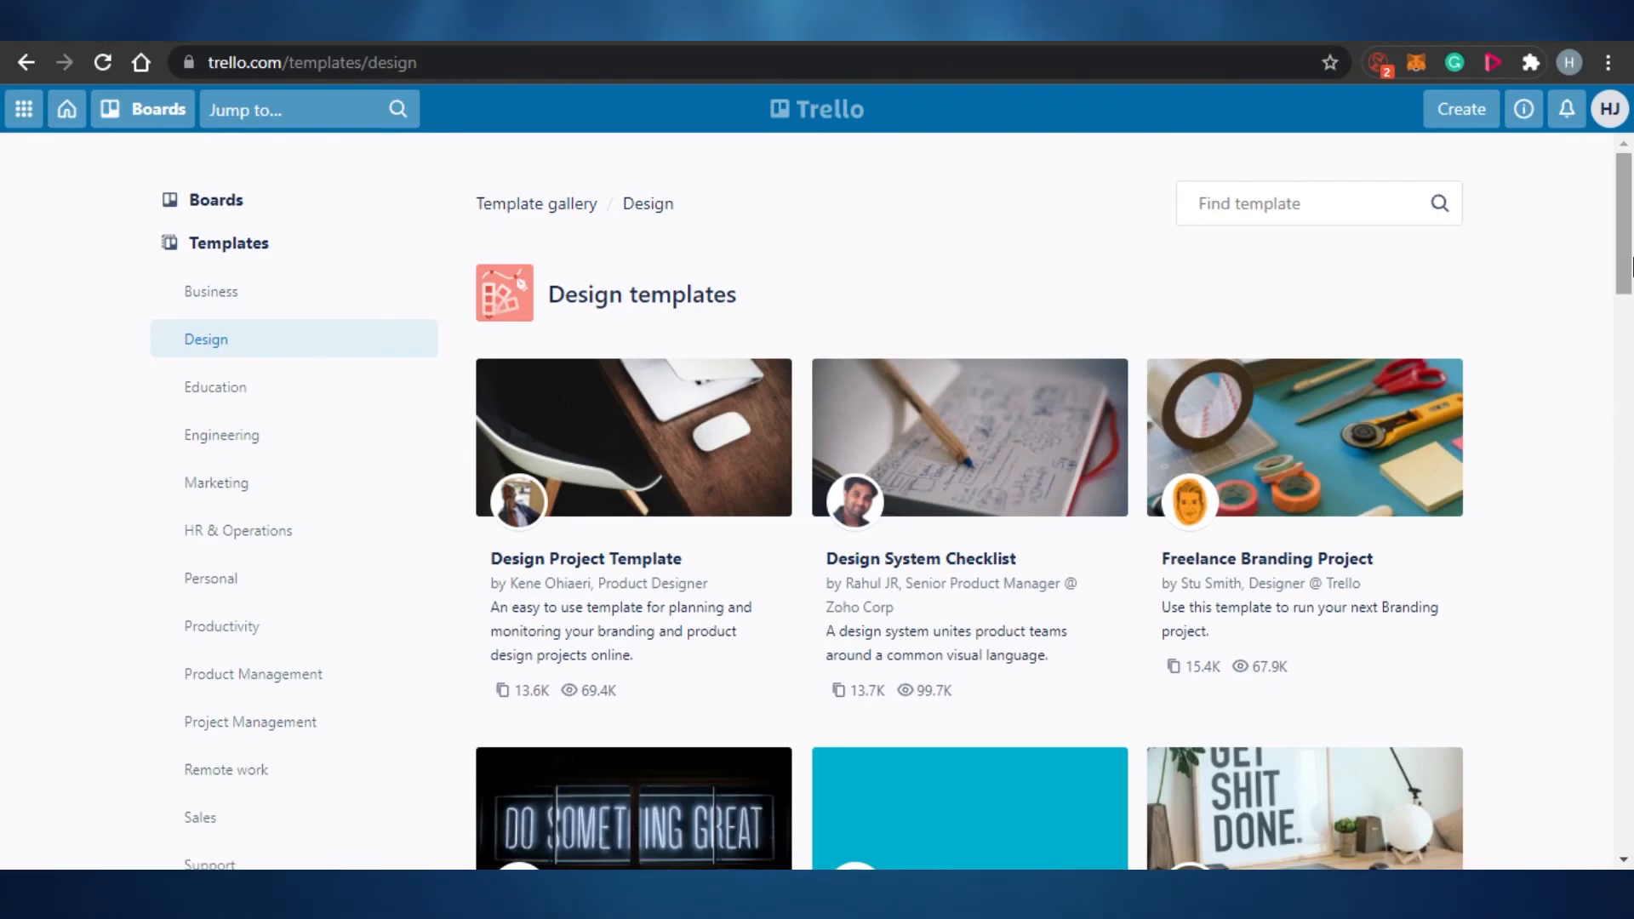
scroll(1630, 265, down, 10)
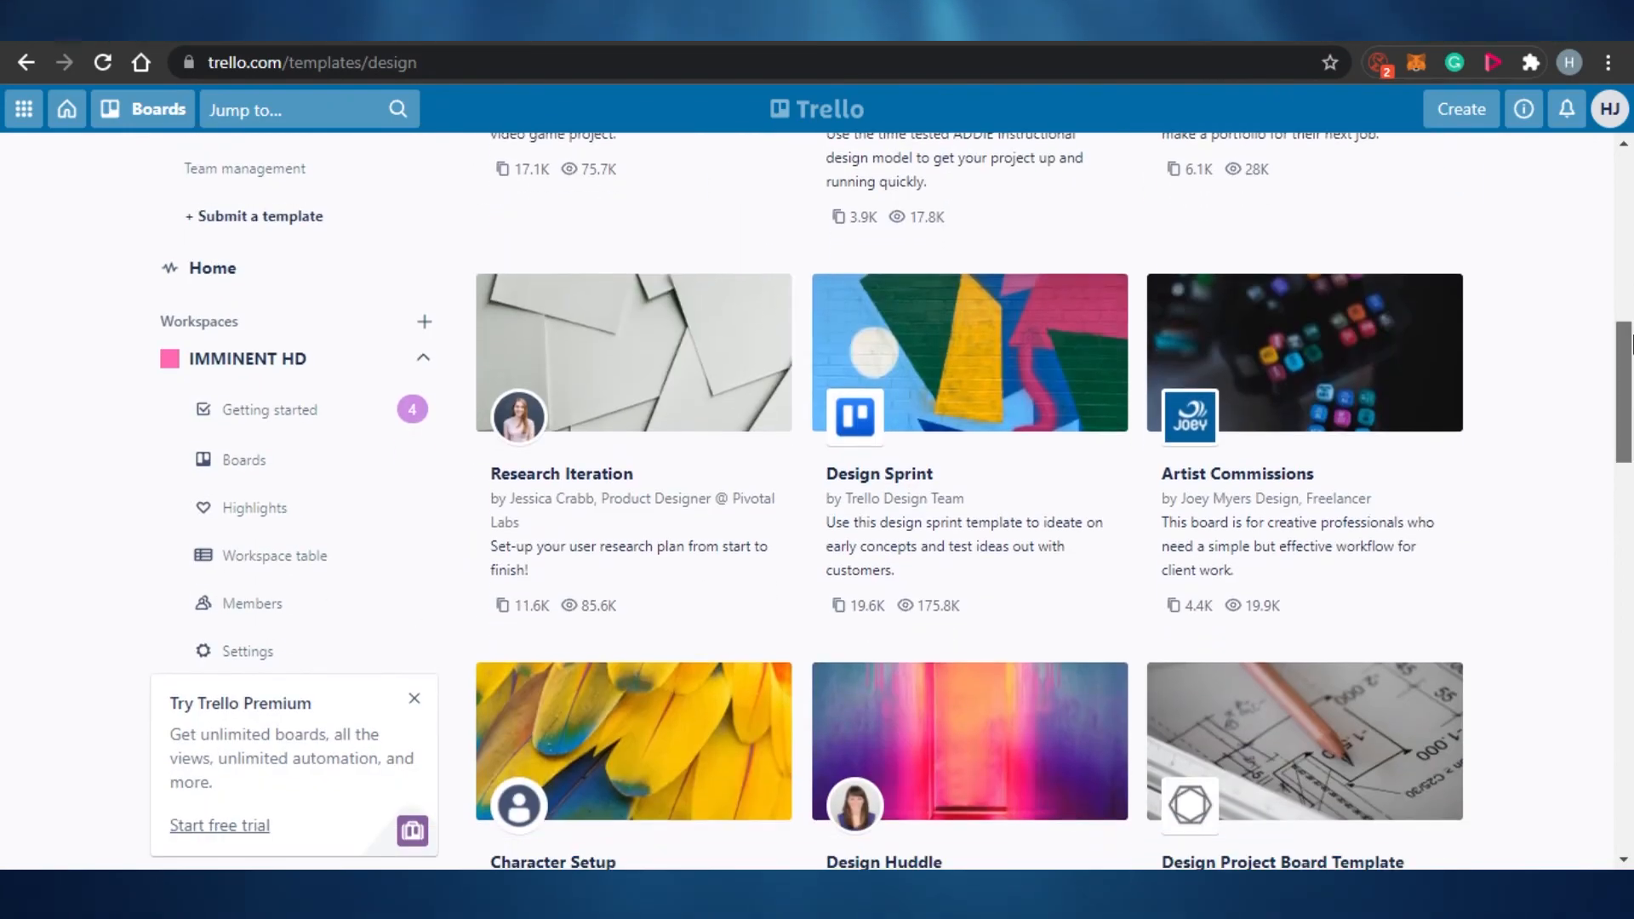
drag(1631, 366, 1631, 234)
drag(1632, 136, 1632, 126)
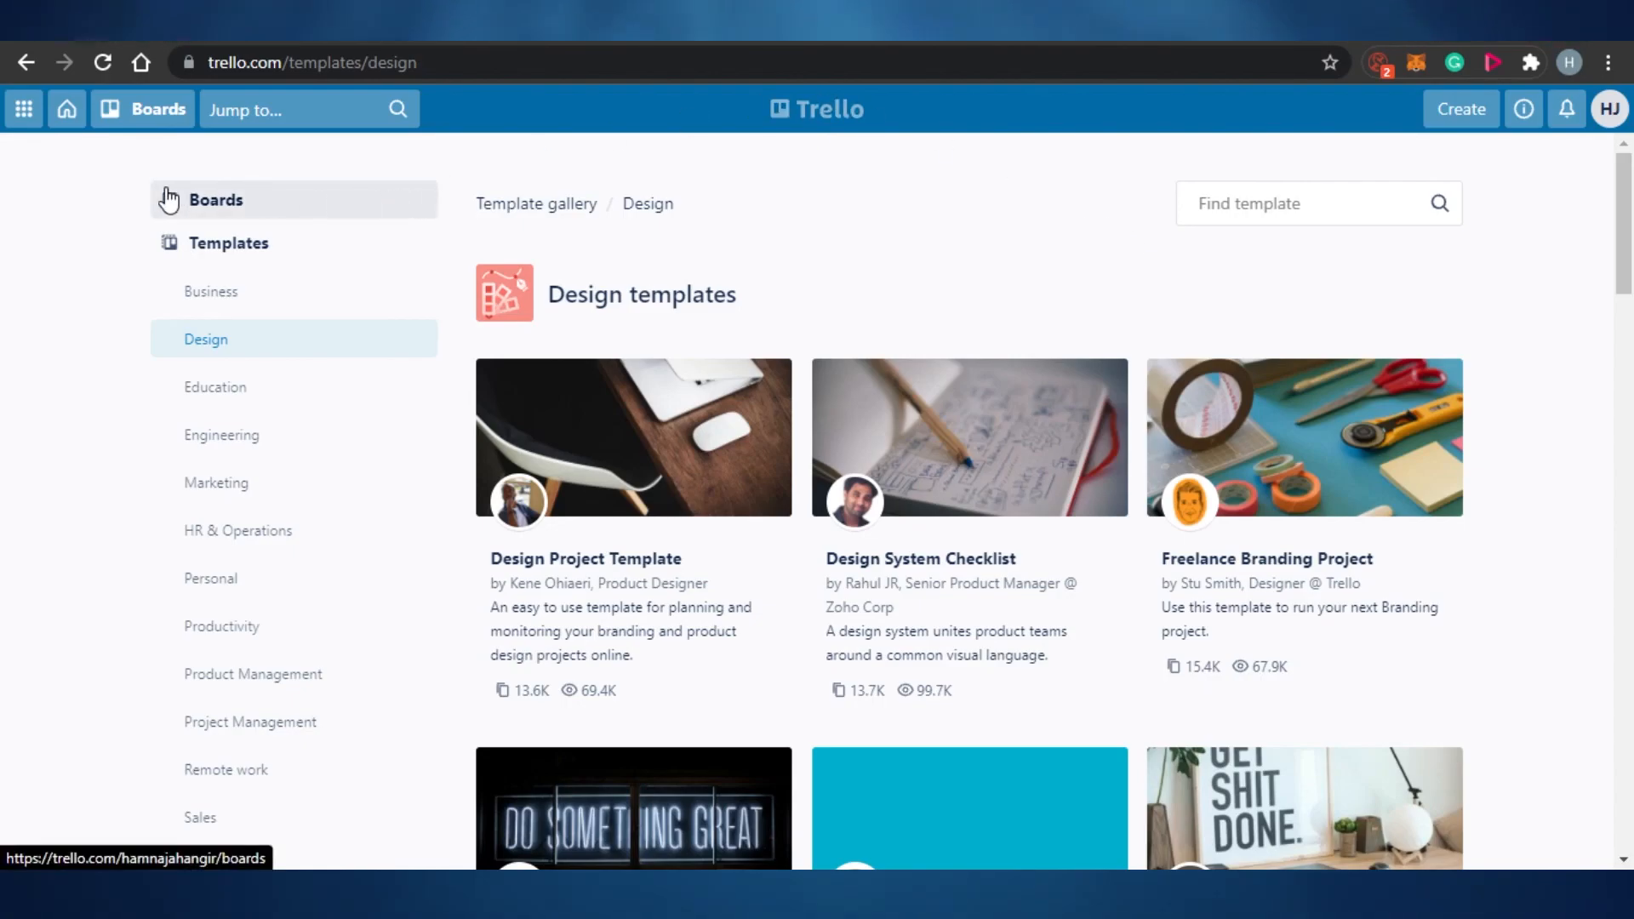
Check the other available Atlassian products and reopen the Project Planning board.
click(25, 110)
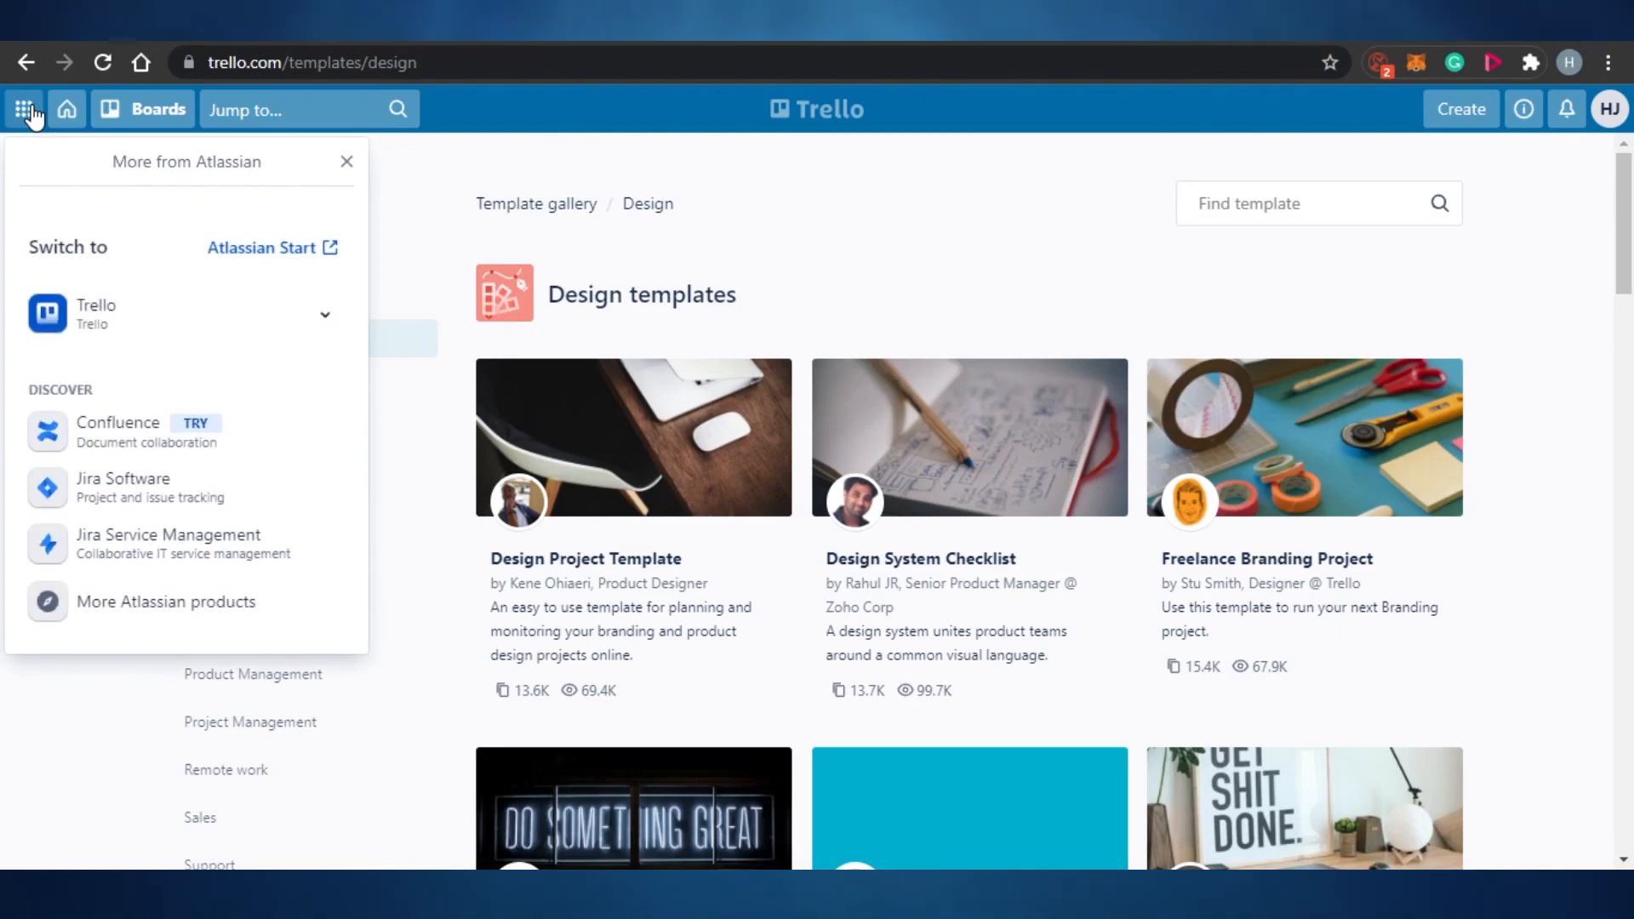
click(156, 108)
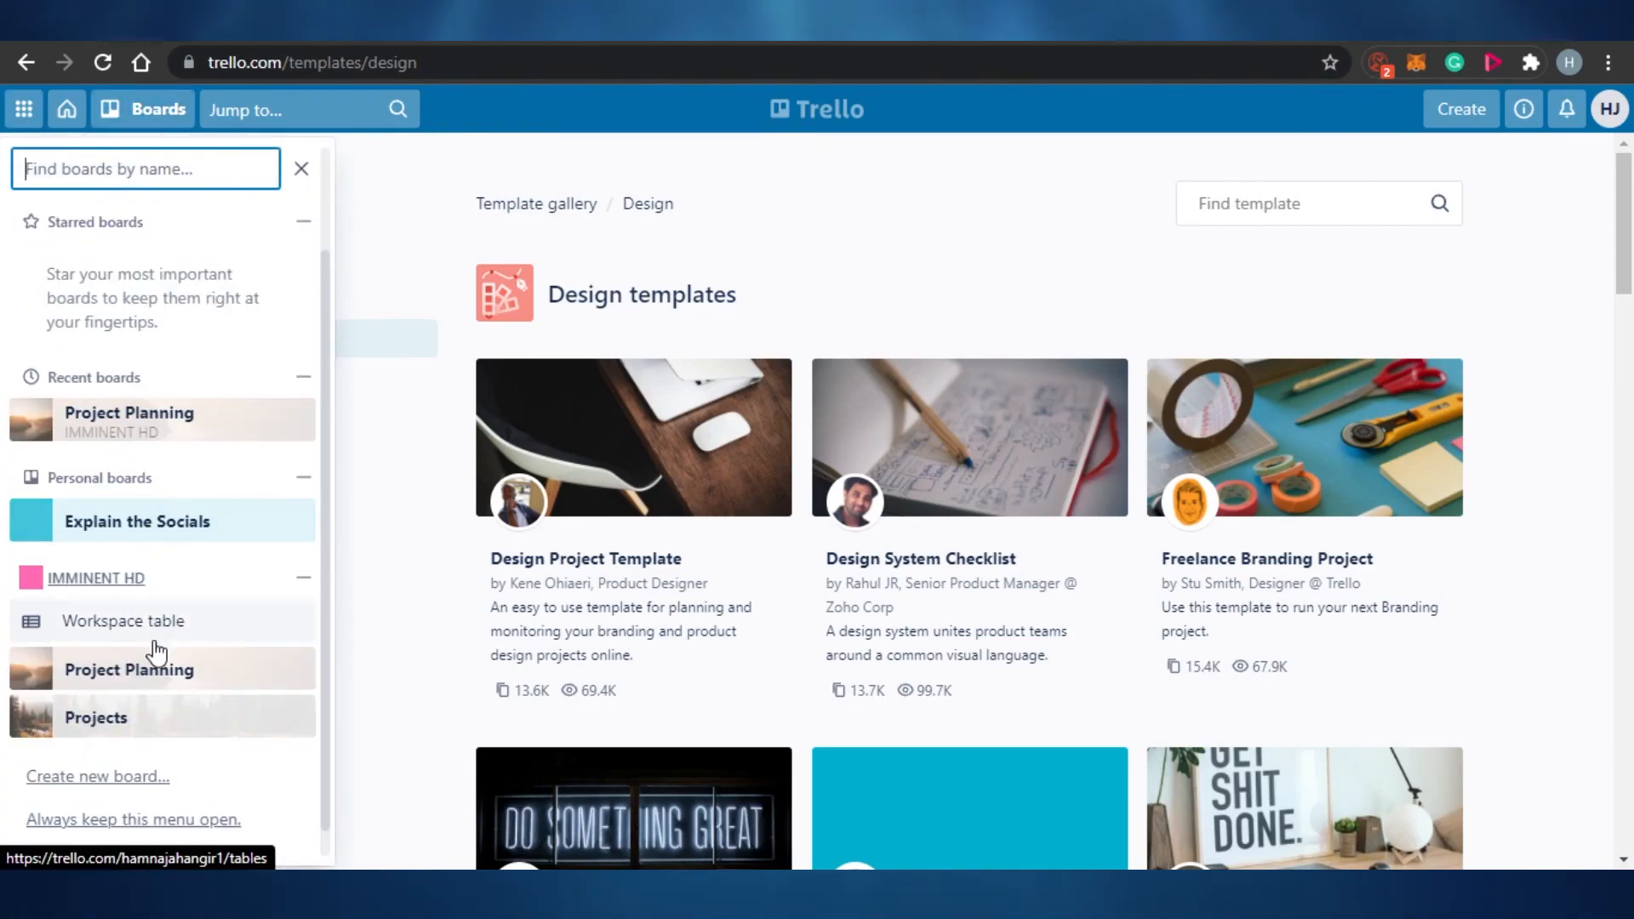
click(156, 670)
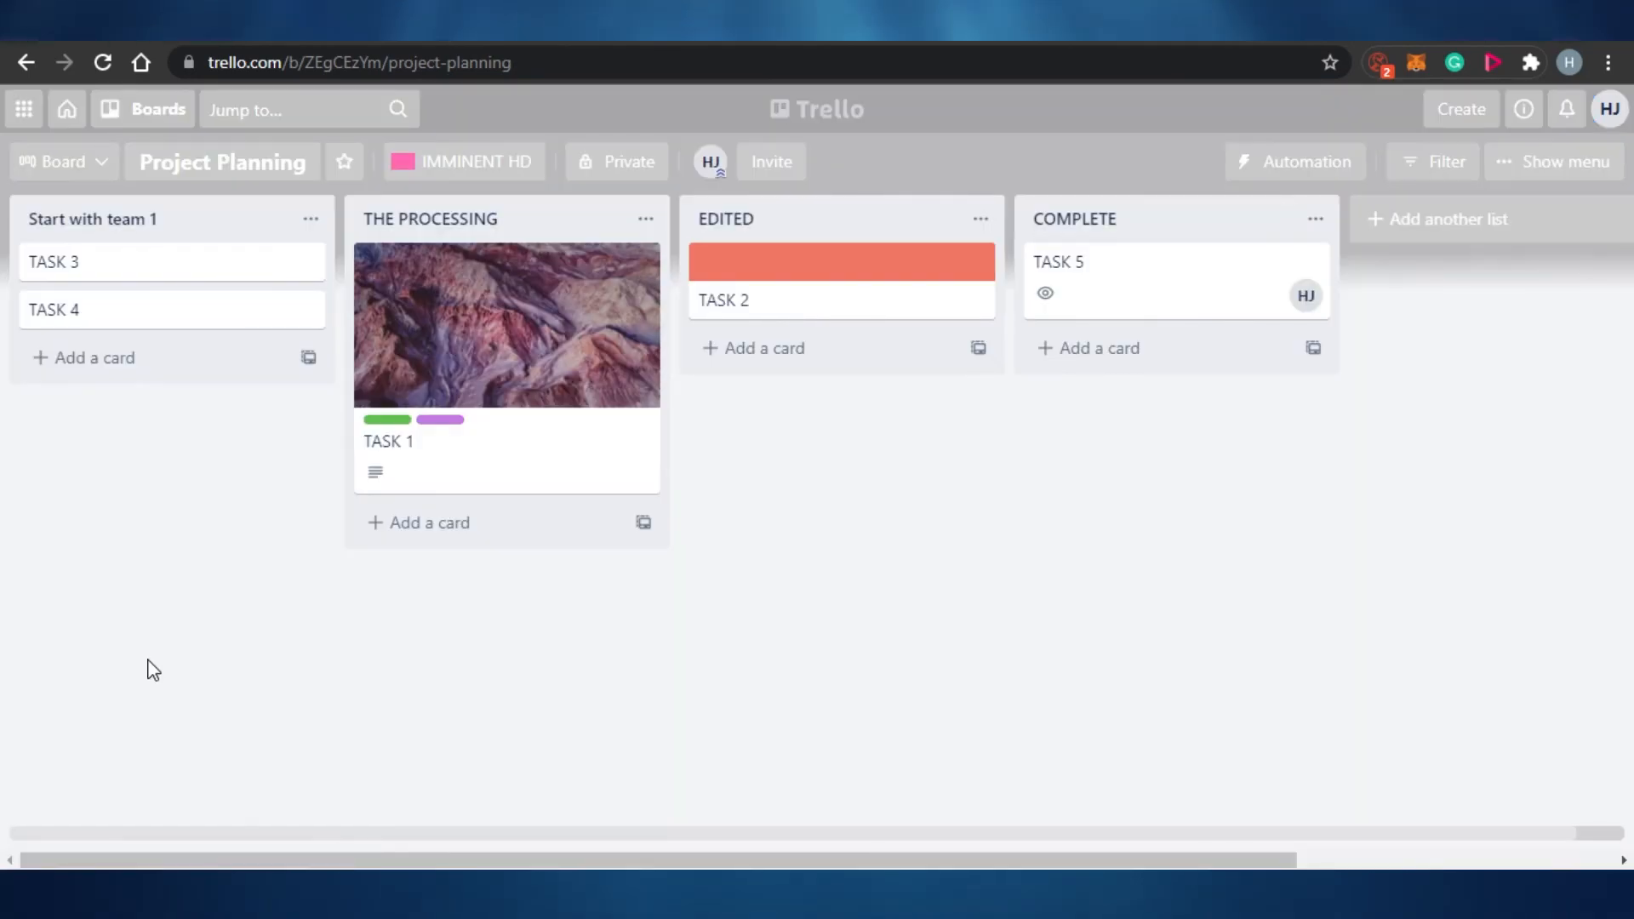